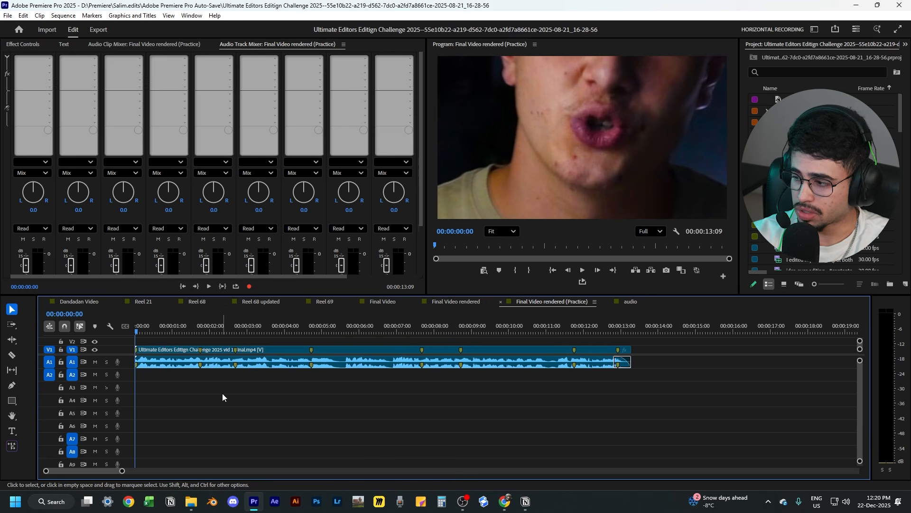
- Preview the sequence from its start and delete the audio transition at the end of the A1 clip
key("space")
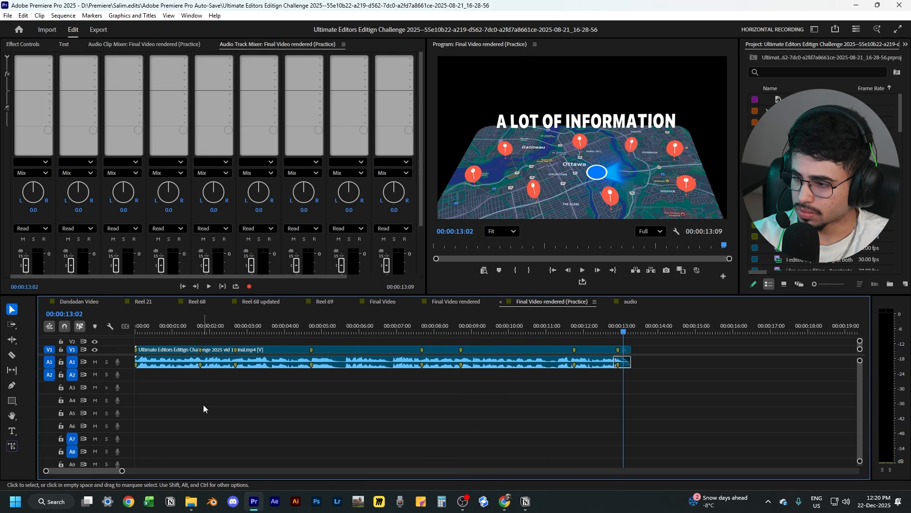
key("Home")
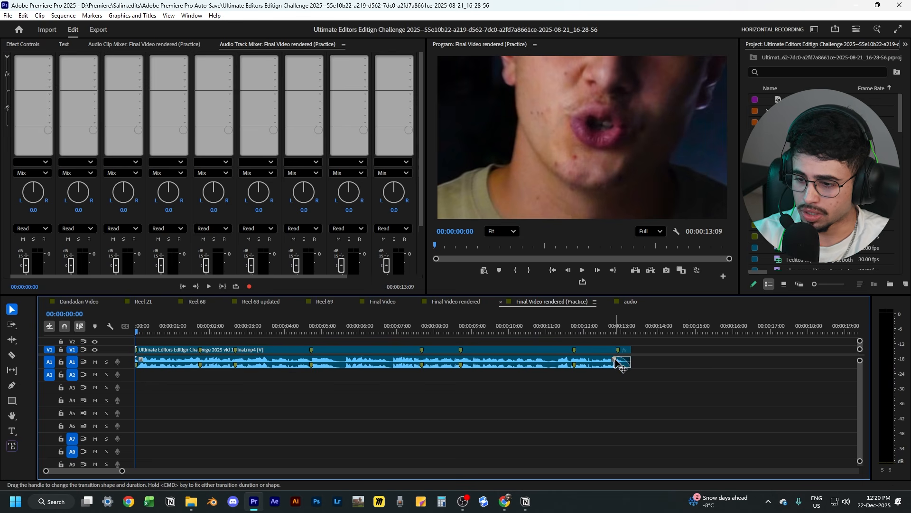
key("Delete")
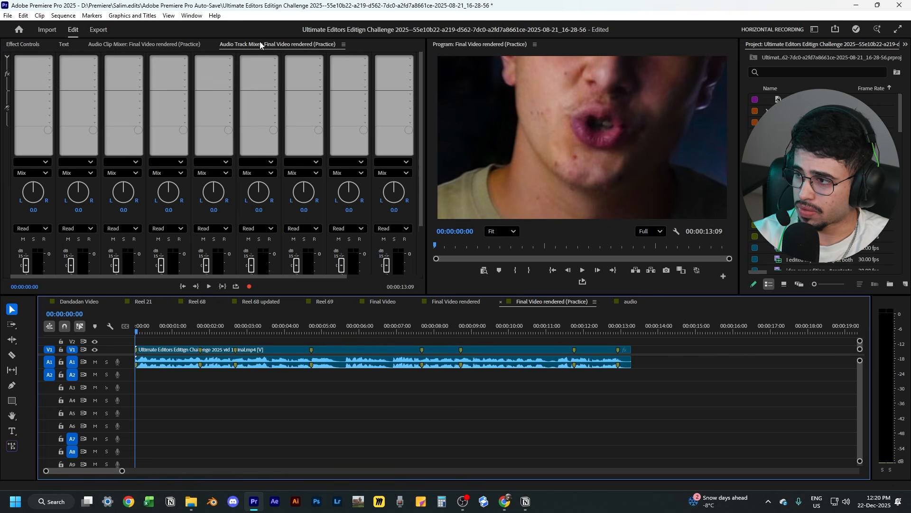
- Close the Audio Clip Mixer and show the Audio Track Mixer for the Final Video rendered (Practice) sequence
right_click(187, 45)
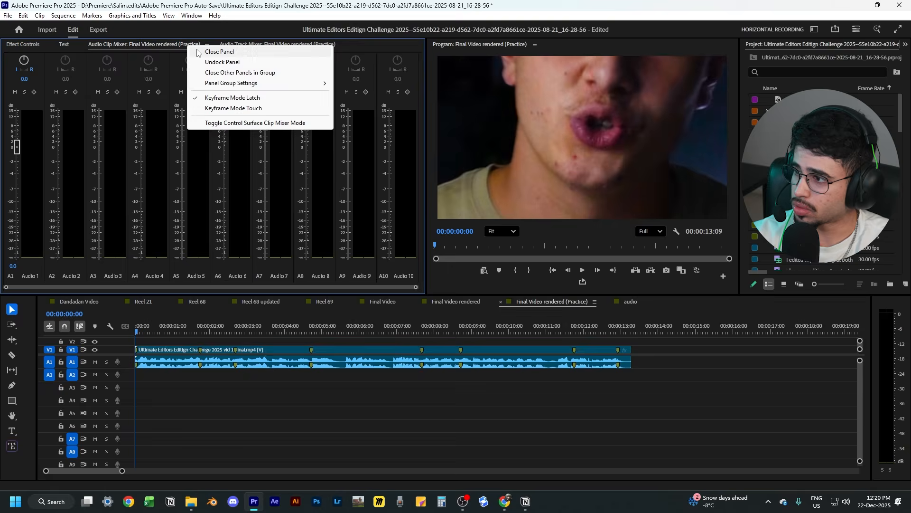
left_click(199, 50)
left_click(190, 16)
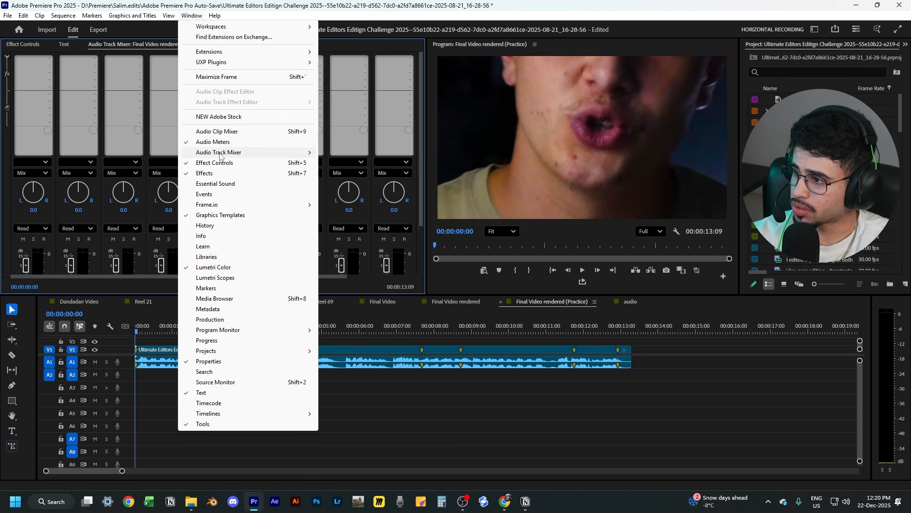
mouse_move(220, 155)
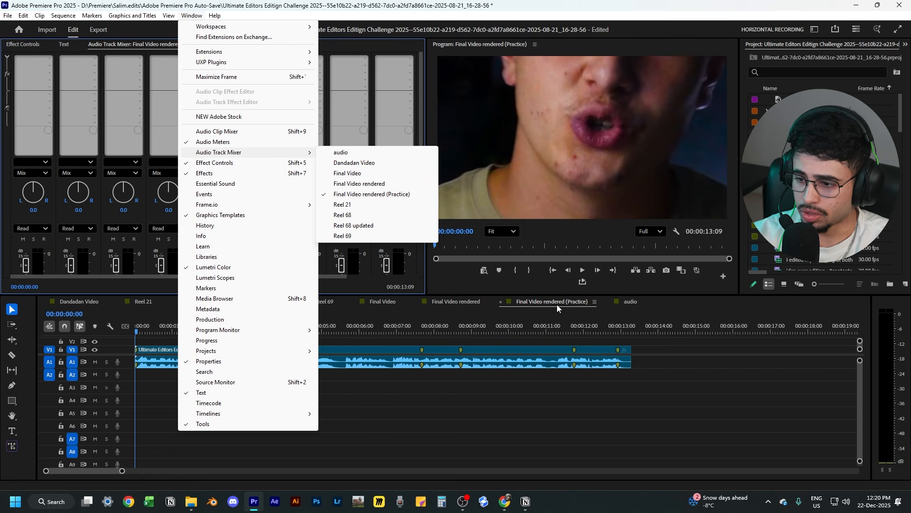
left_click(356, 194)
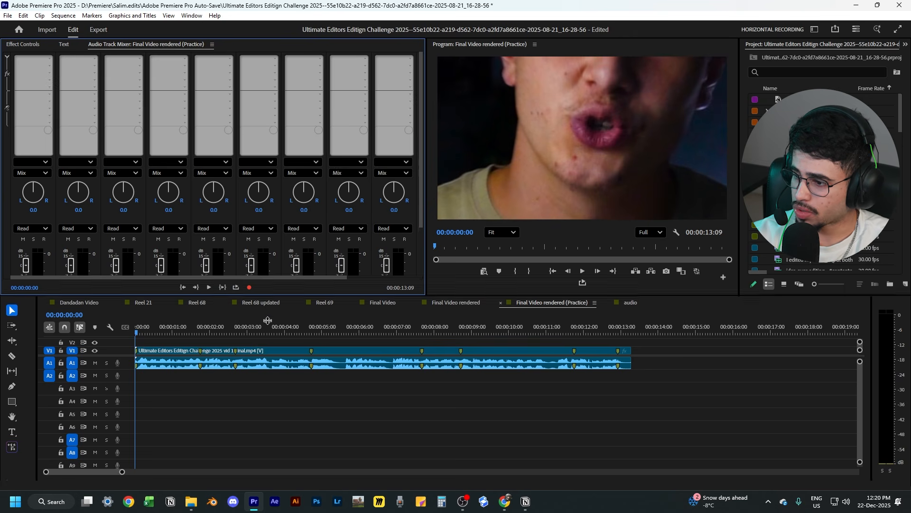
- Examine the Audio Track Mixer's effects and sends area and its faders at different panel heights
left_click_drag(259, 293, 266, 388)
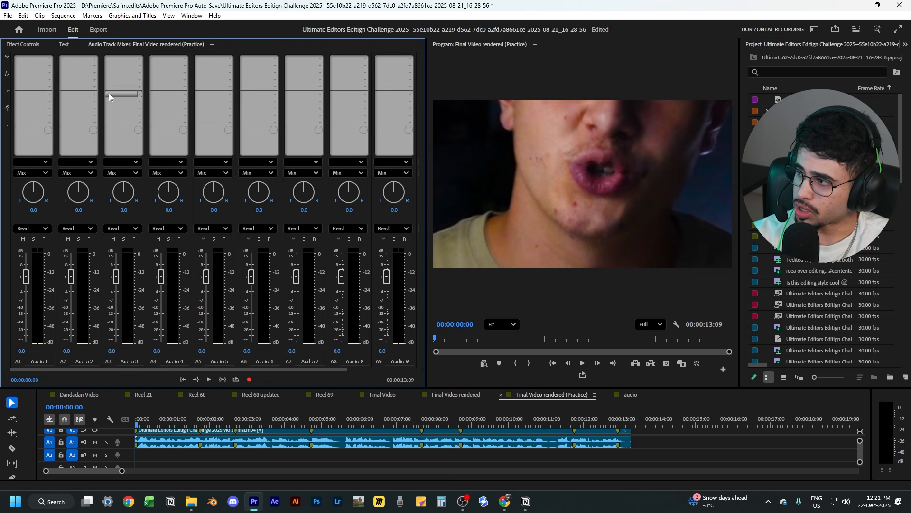
left_click(6, 57)
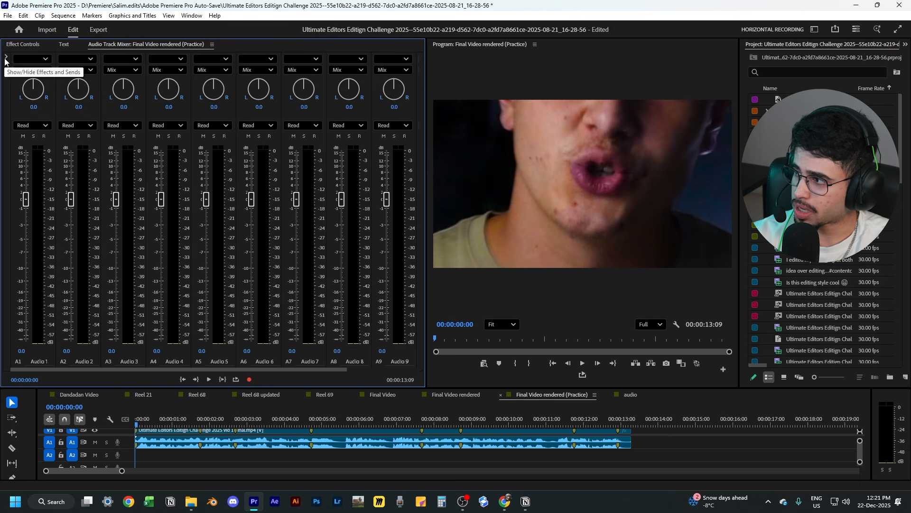
left_click(7, 58)
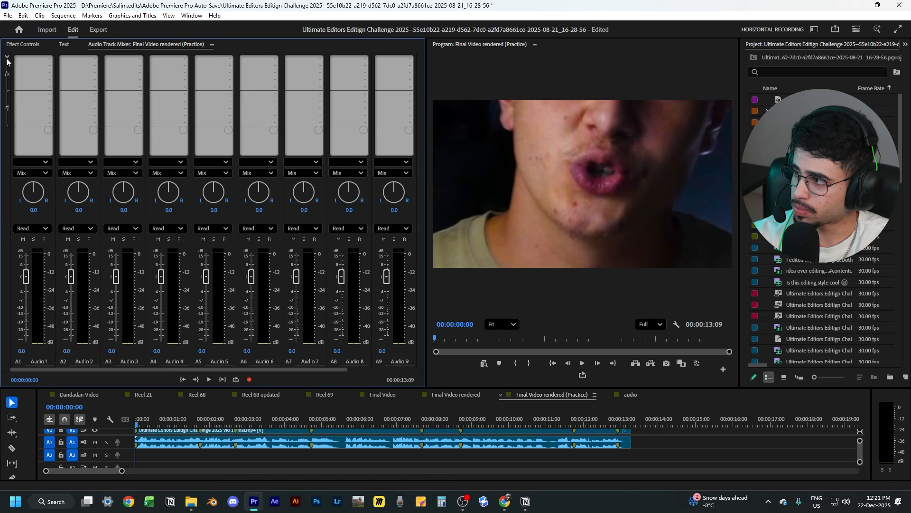
left_click_drag(180, 387, 190, 190)
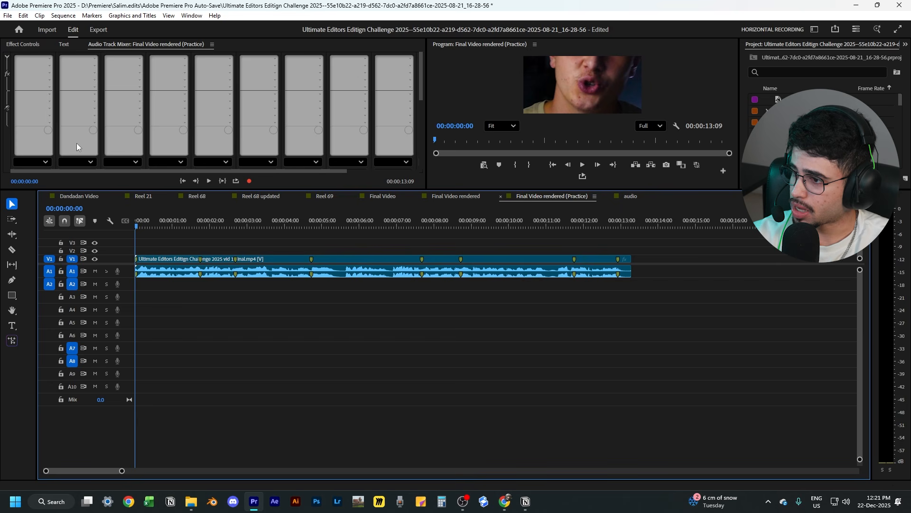
scroll(396, 86, "down", 3)
scroll(396, 87, "down", 2)
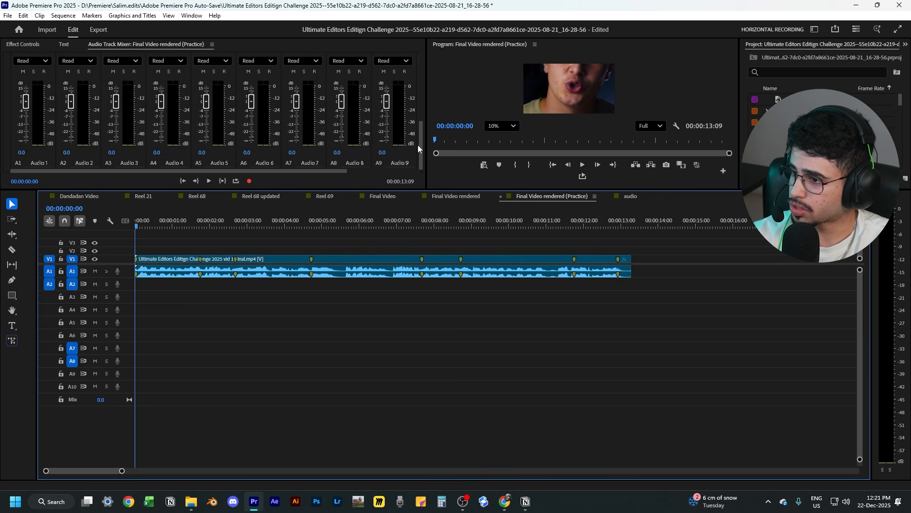
left_click_drag(419, 144, 343, 66)
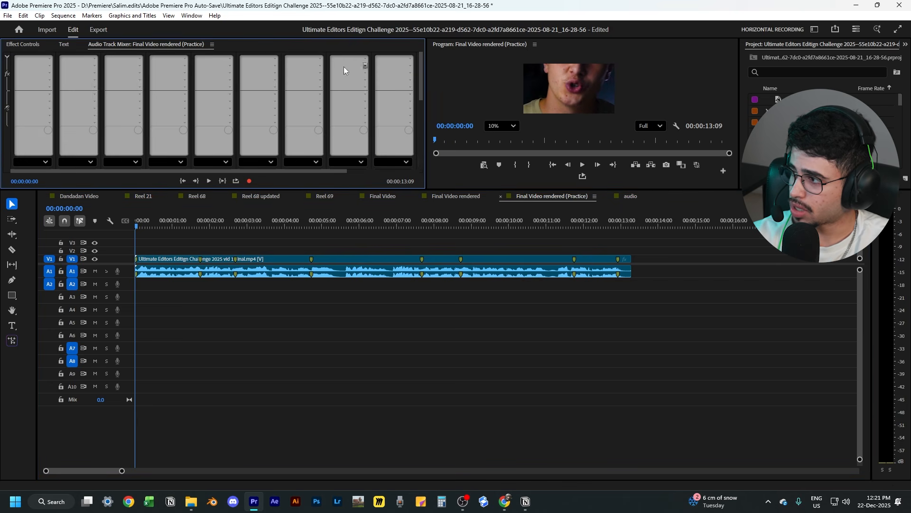
- Add a Parametric Equalizer to the first effect slot of the Audio 1 track
left_click(47, 59)
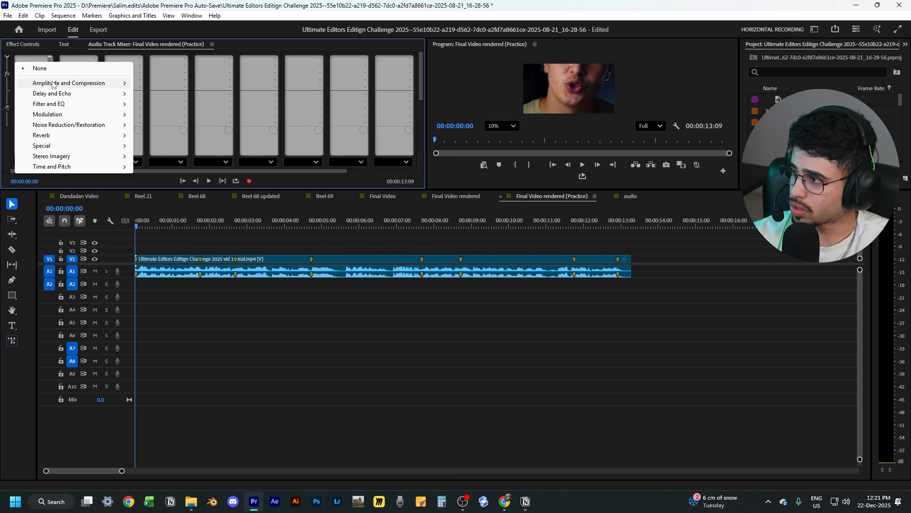
mouse_move(62, 85)
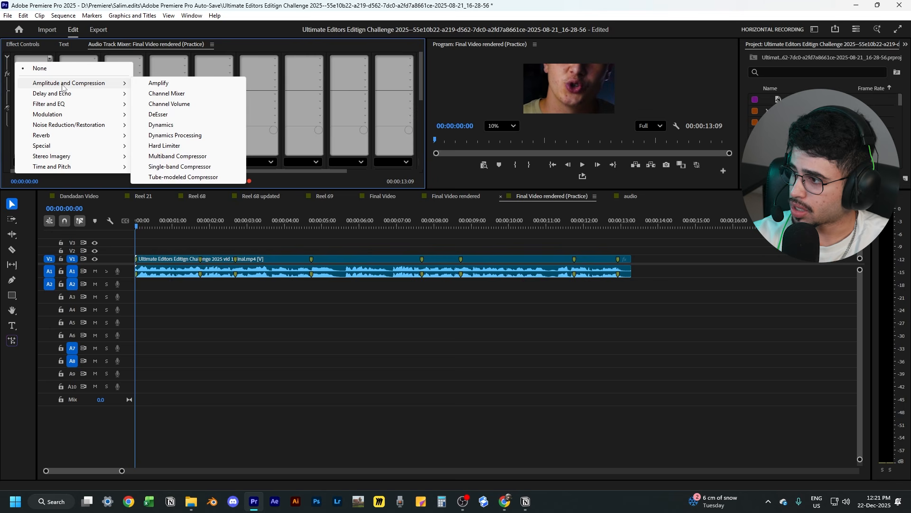
mouse_move(72, 109)
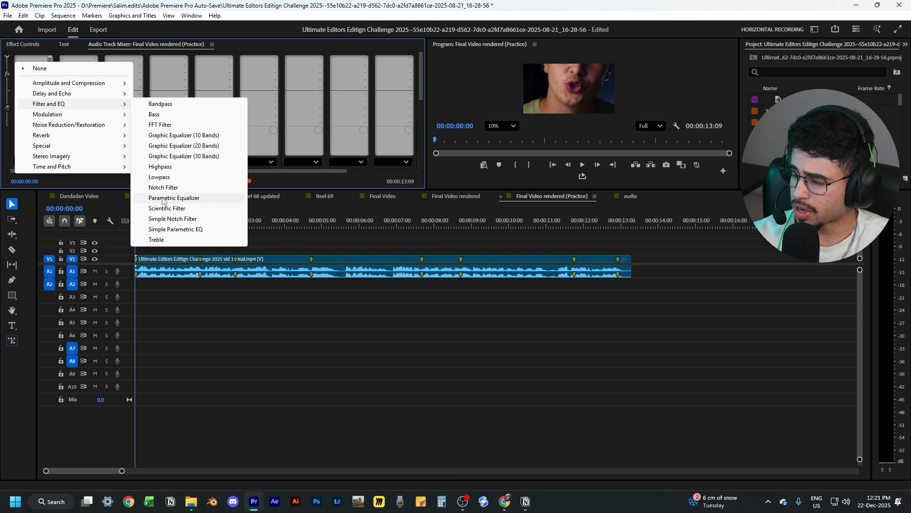
left_click(190, 202)
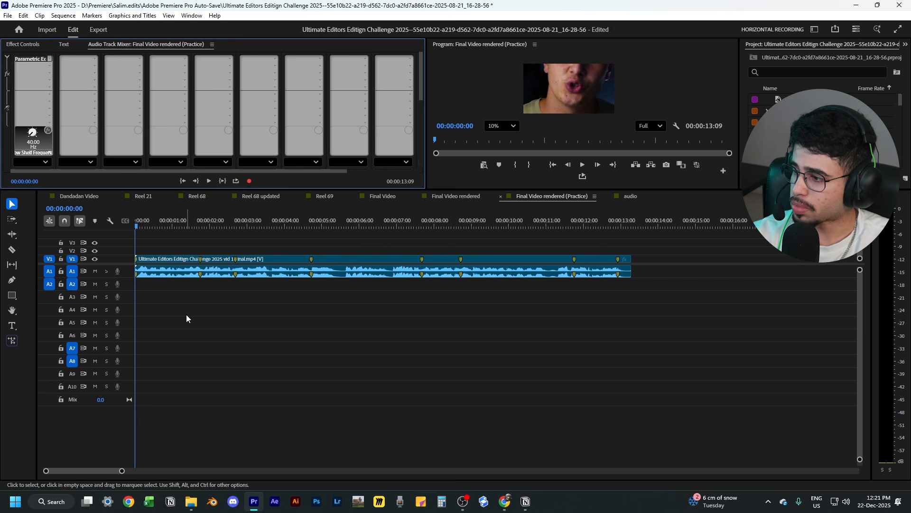
- Apply the Vocal Enhancer preset to the Parametric Equalizer on Audio 1 and close its editor
double_click(35, 58)
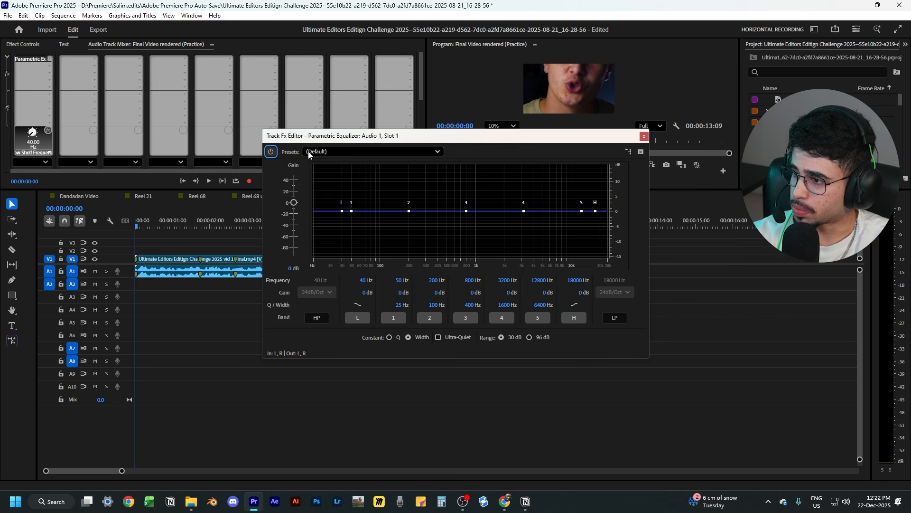
left_click(334, 152)
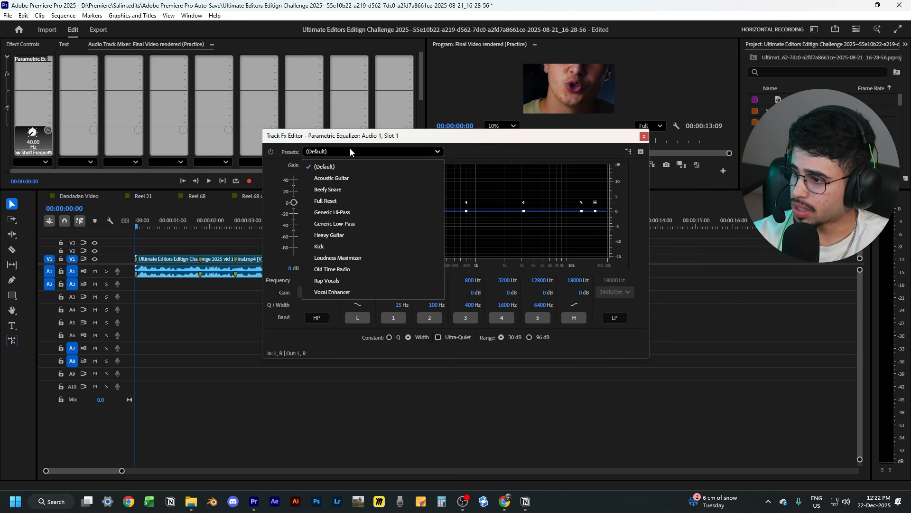
left_click(330, 292)
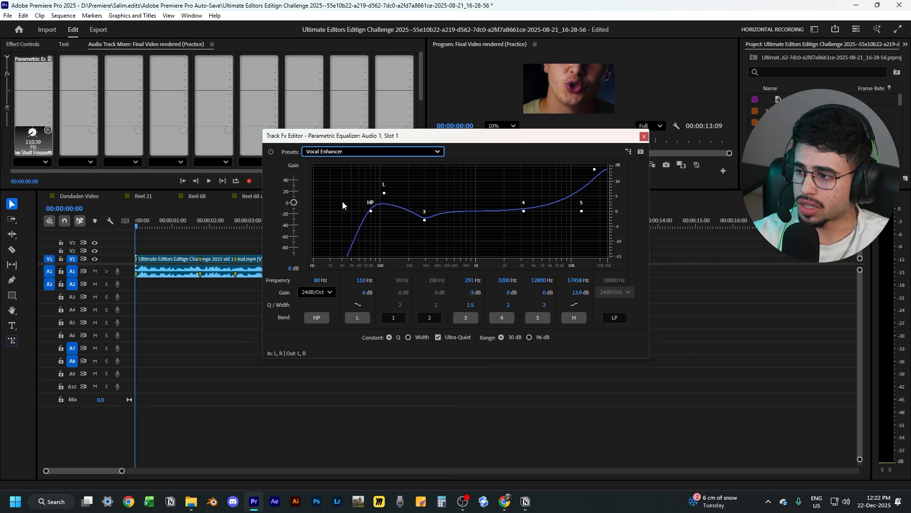
left_click(644, 137)
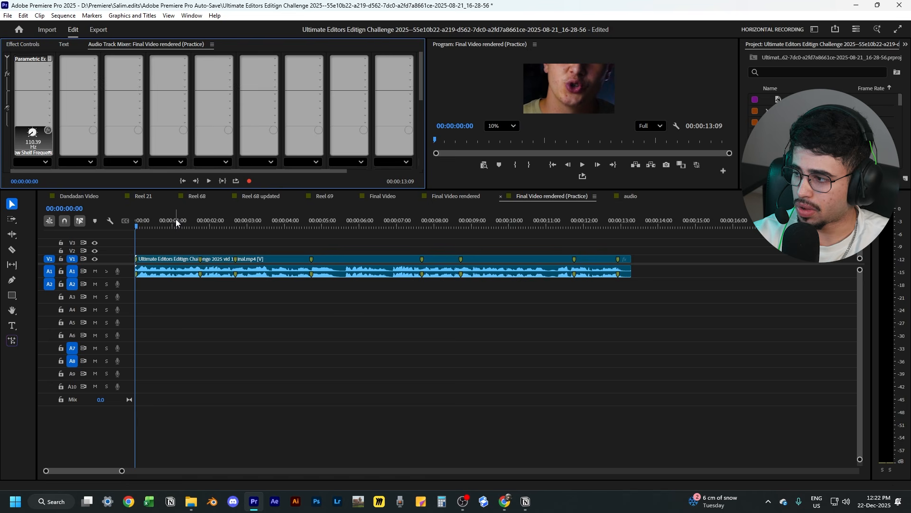
- Enlarge the program preview and play the sequence from the start to hear the Parametric Equalizer
left_click_drag(177, 225, 121, 272)
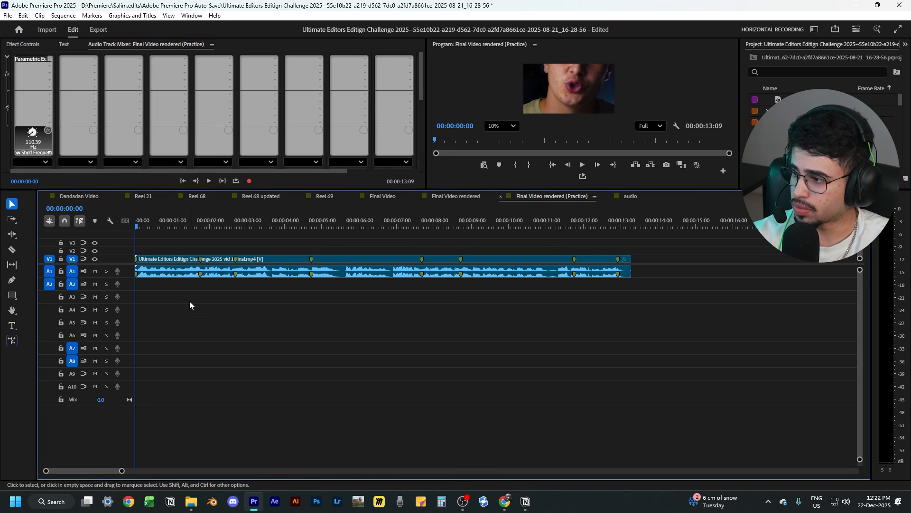
key("space")
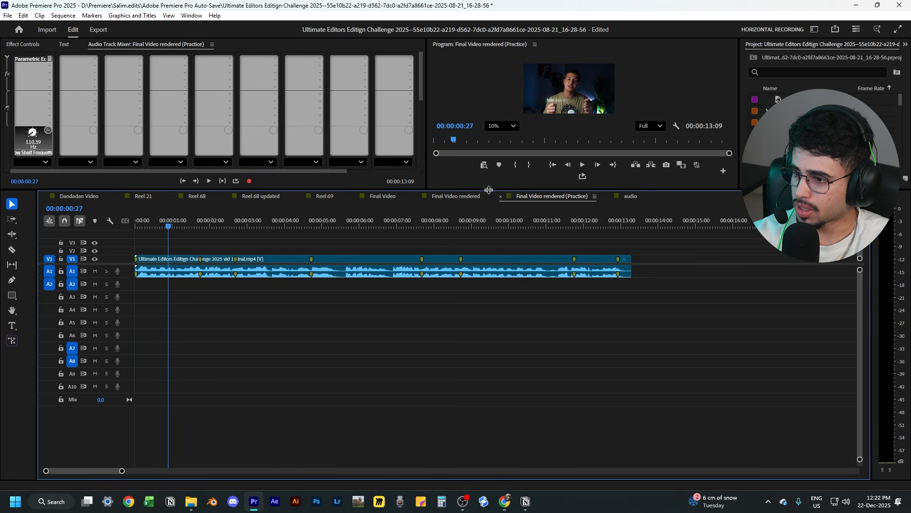
left_click_drag(489, 190, 489, 245)
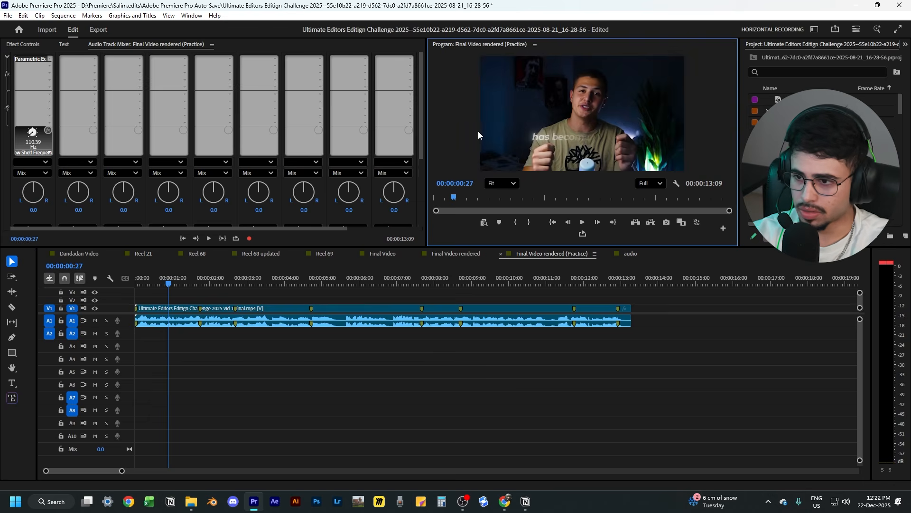
left_click_drag(170, 279, 133, 281)
key("space")
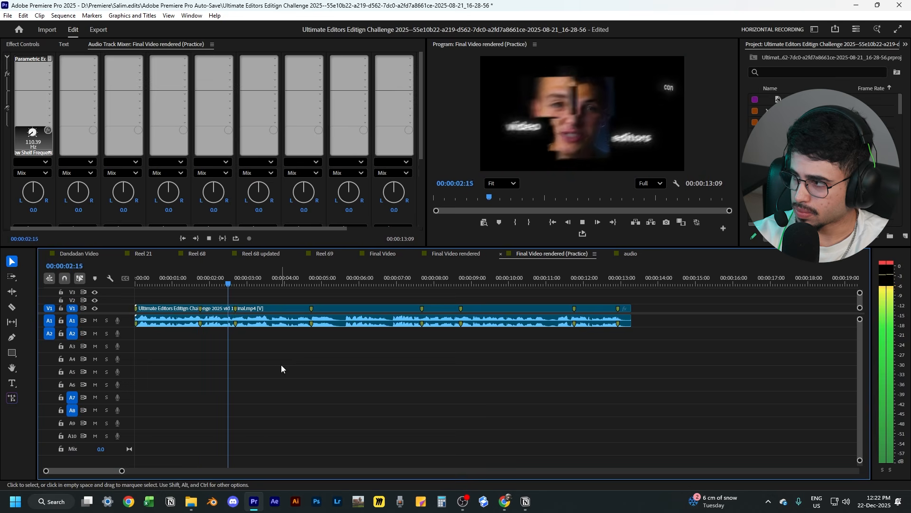
key("space")
- Replay the opening with the Parametric Equalizer bypassed for comparison, and re-enable the effect
key("Home")
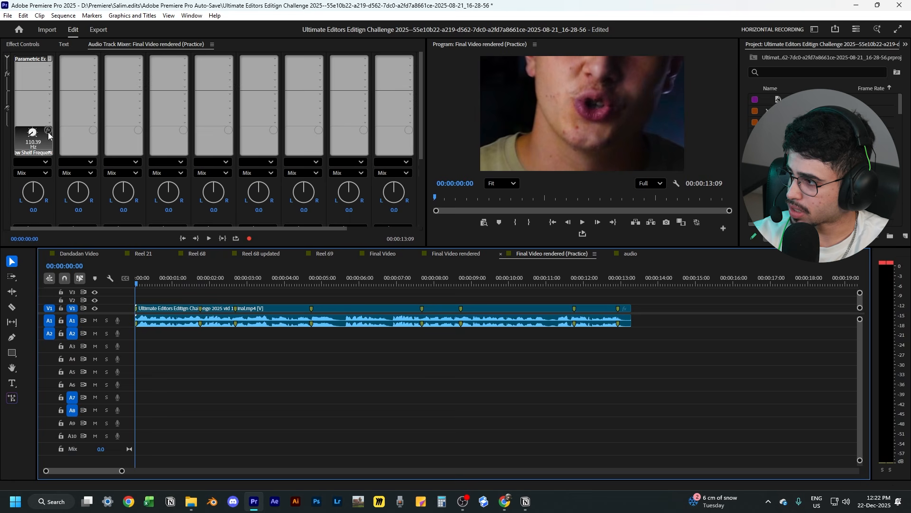
key("space")
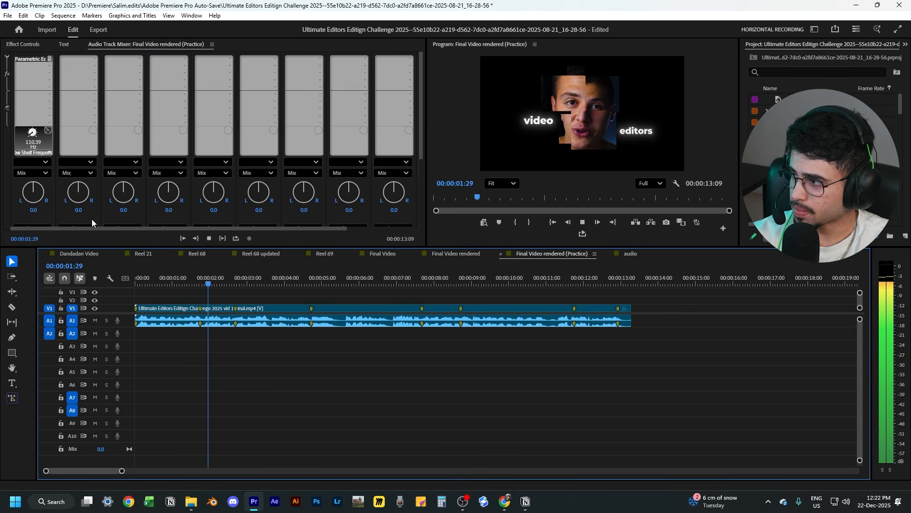
key("space")
left_click(48, 130)
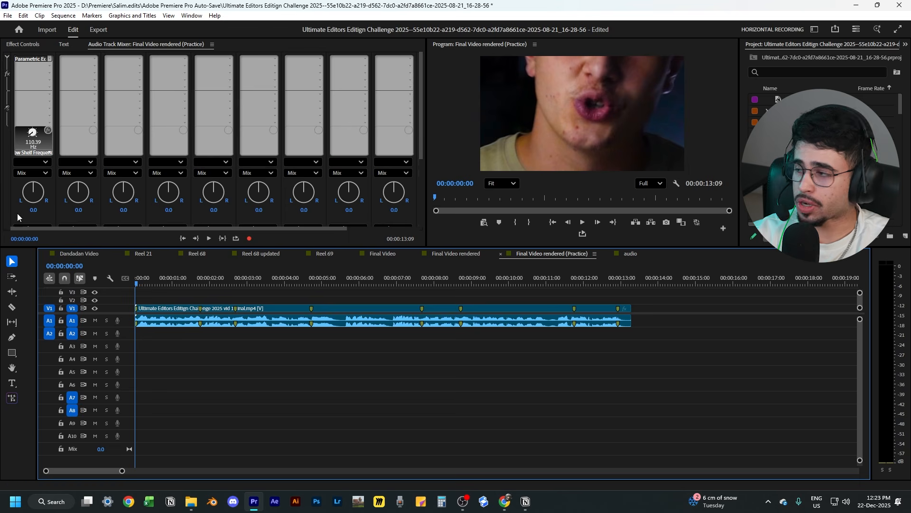
- Add a Single-band Compressor to the second effect slot of the Audio 1 track
left_click(50, 67)
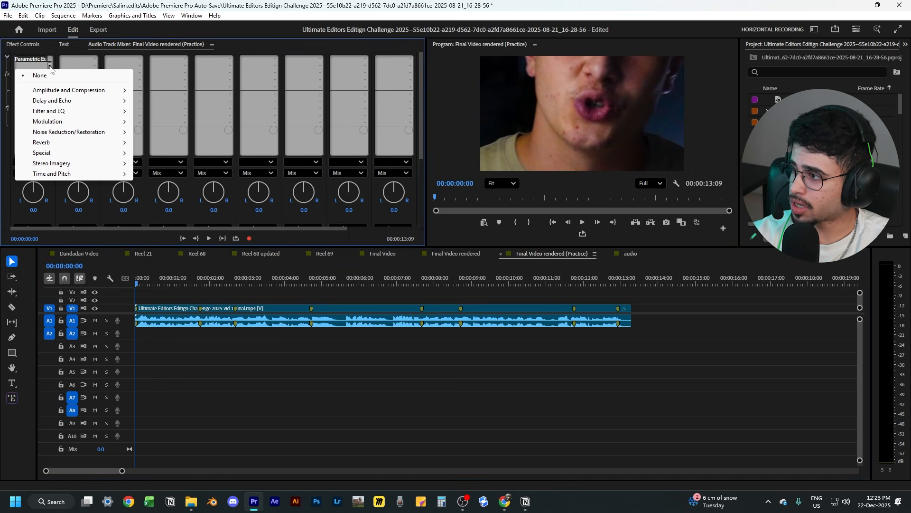
mouse_move(42, 93)
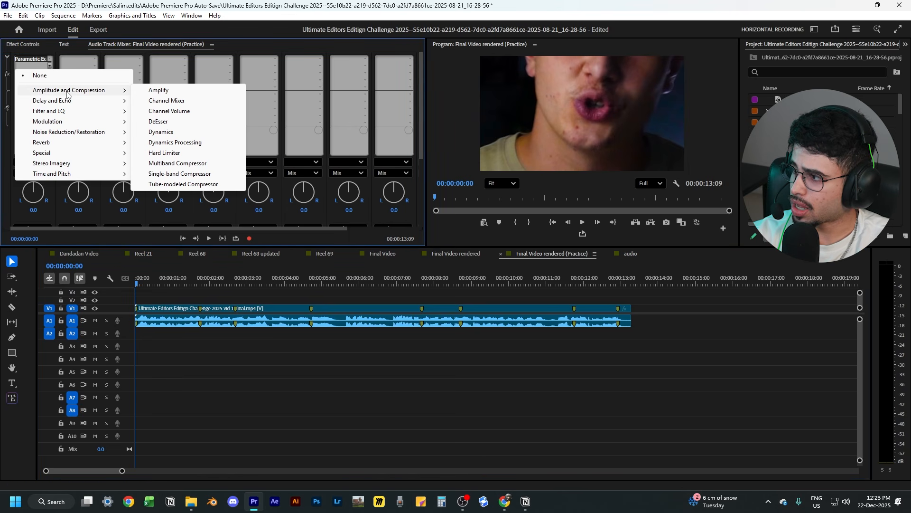
left_click(176, 173)
- Apply the Voice Thickener preset to the Single-band Compressor on Audio 1 and set its threshold to -24 dB
double_click(35, 65)
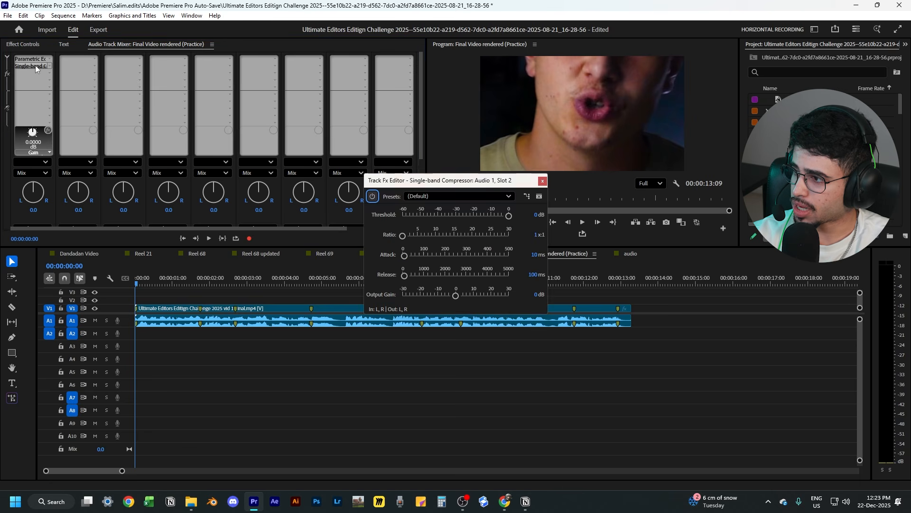
left_click(430, 197)
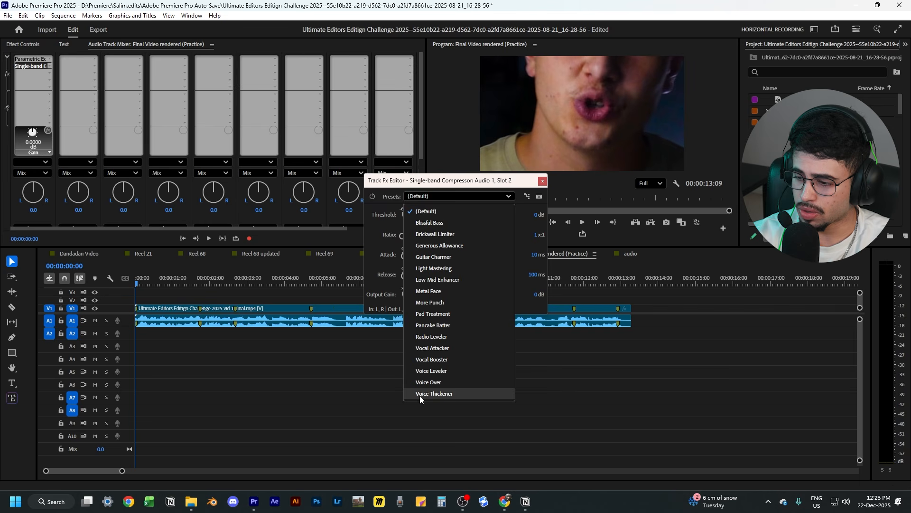
left_click(466, 394)
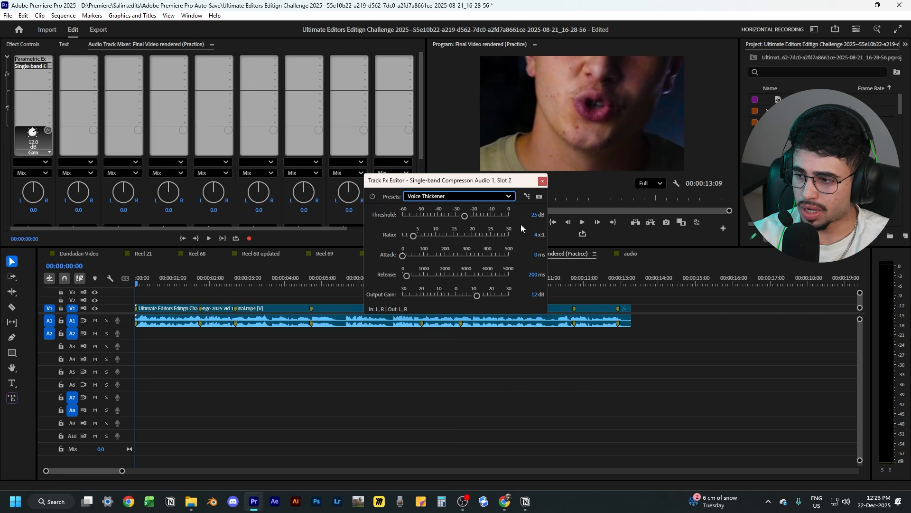
left_click(535, 215)
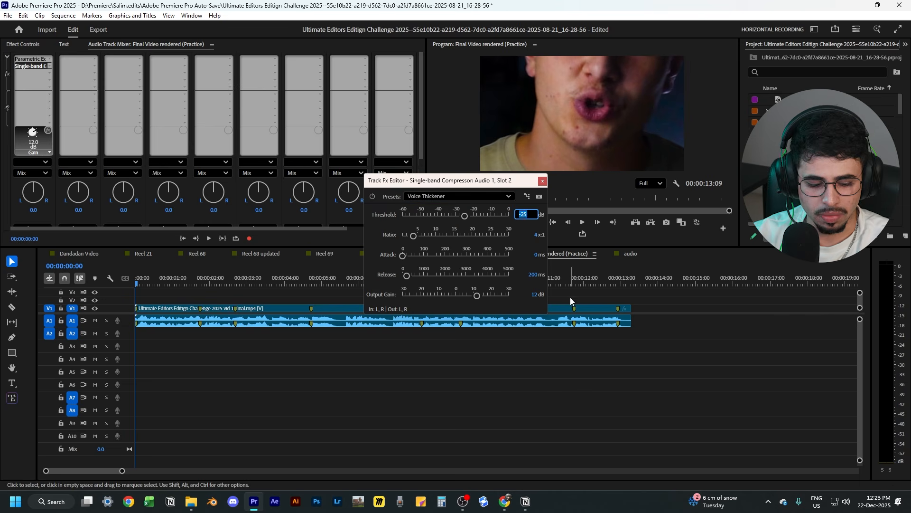
type("-24")
key("Return")
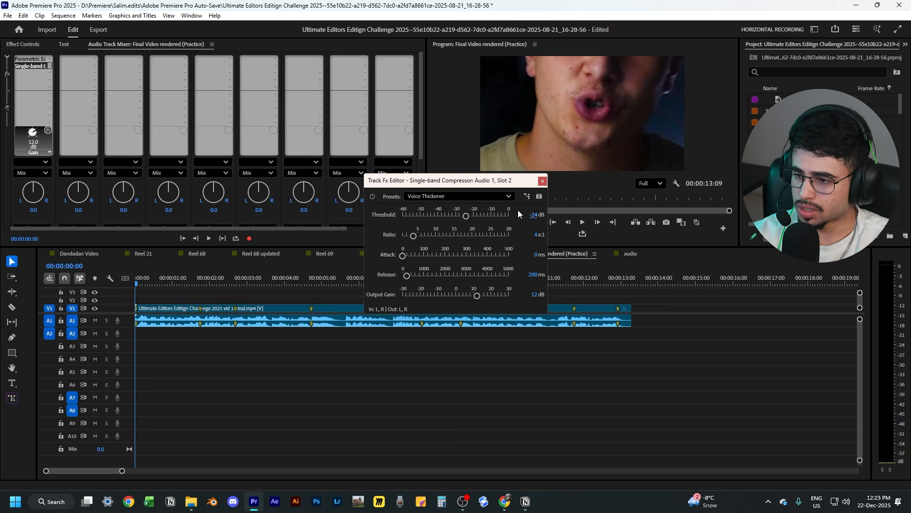
- Close the Single-band Compressor settings and play the opening of the sequence to hear the compressed voice
left_click(542, 181)
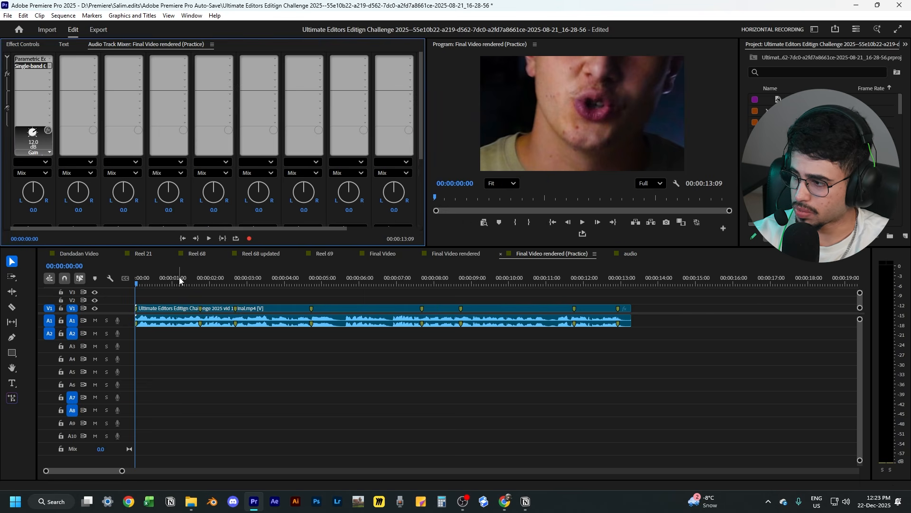
left_click(231, 371)
key("space")
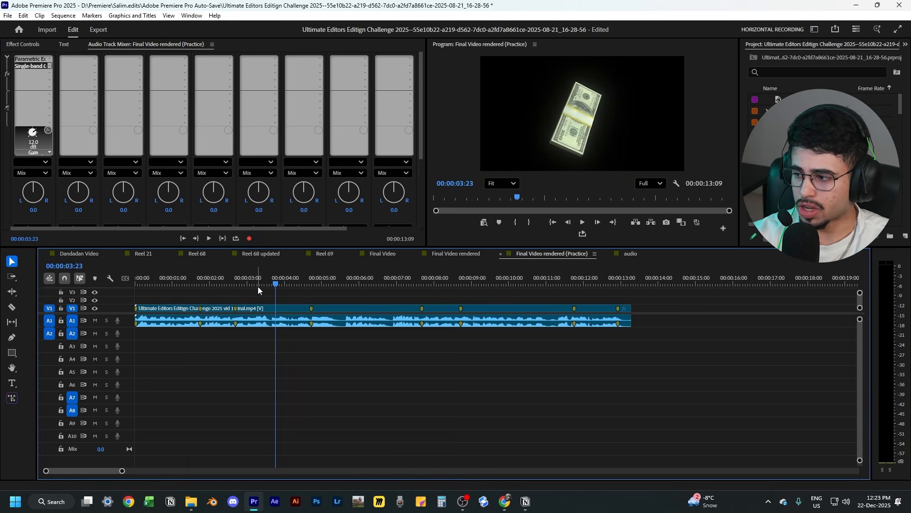
key("space")
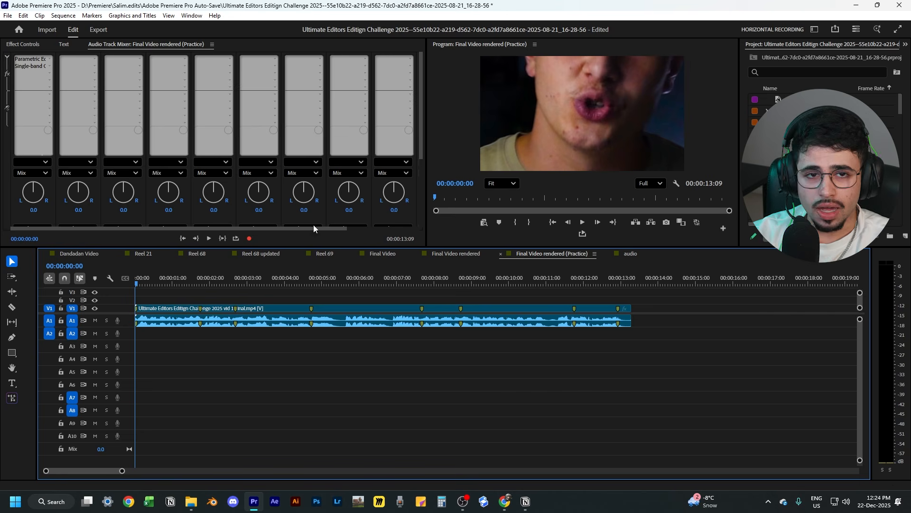
- Add the DeNoise noise-reduction effect to the third effect slot of the Audio 1 track
left_click(49, 73)
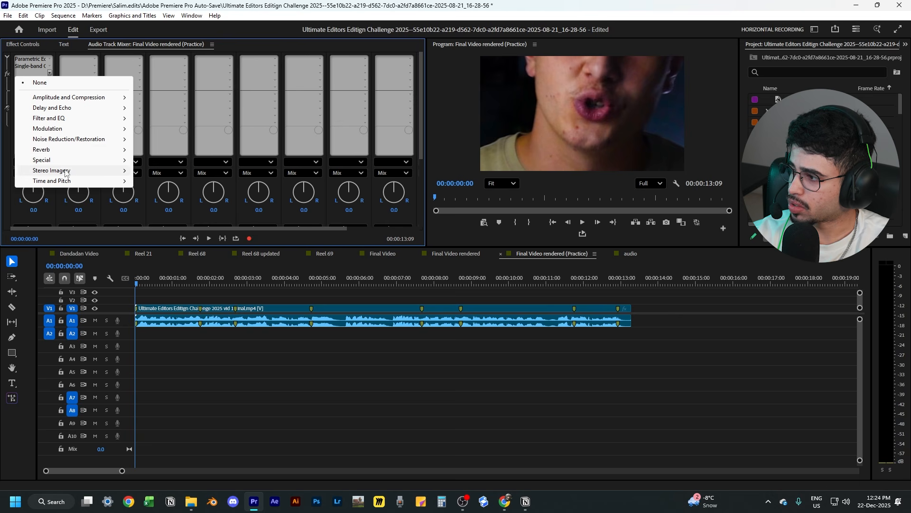
mouse_move(64, 163)
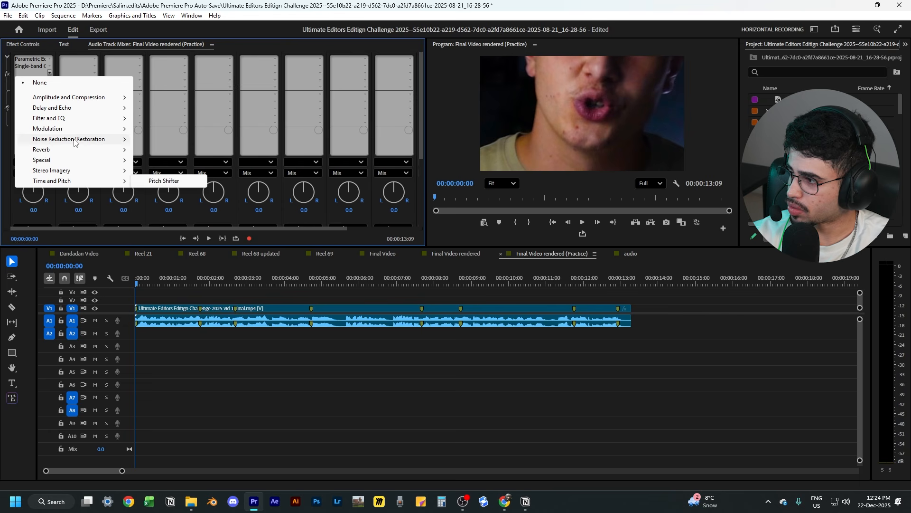
mouse_move(74, 140)
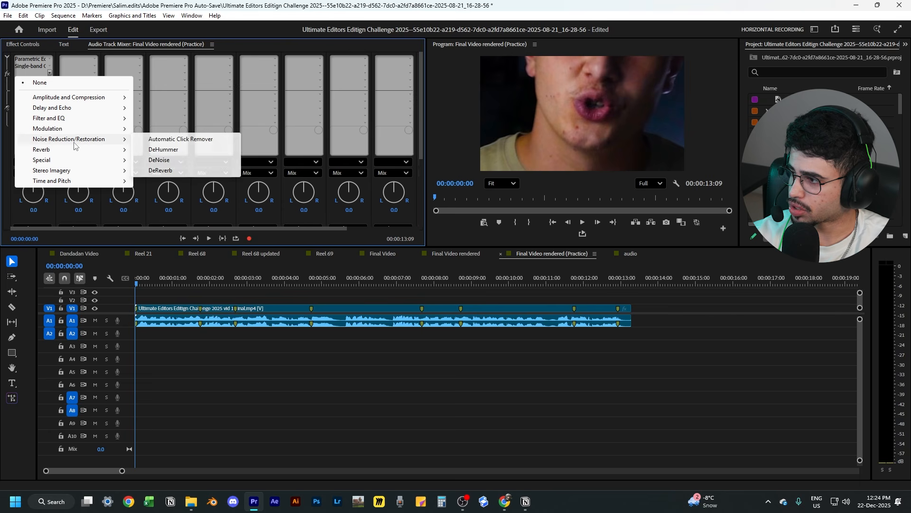
left_click(157, 161)
- Set the DeNoise amount on Audio 1 to 5% and close its effect editor
double_click(38, 74)
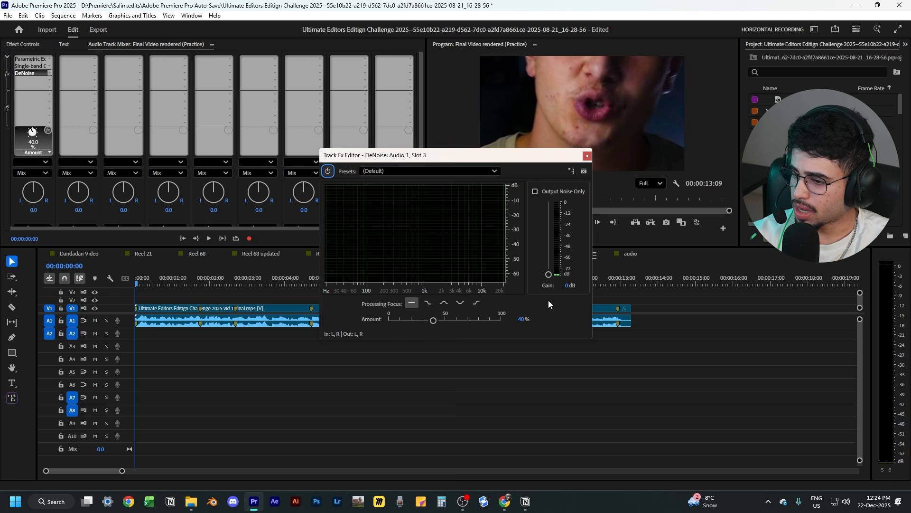
left_click(523, 319)
type("5")
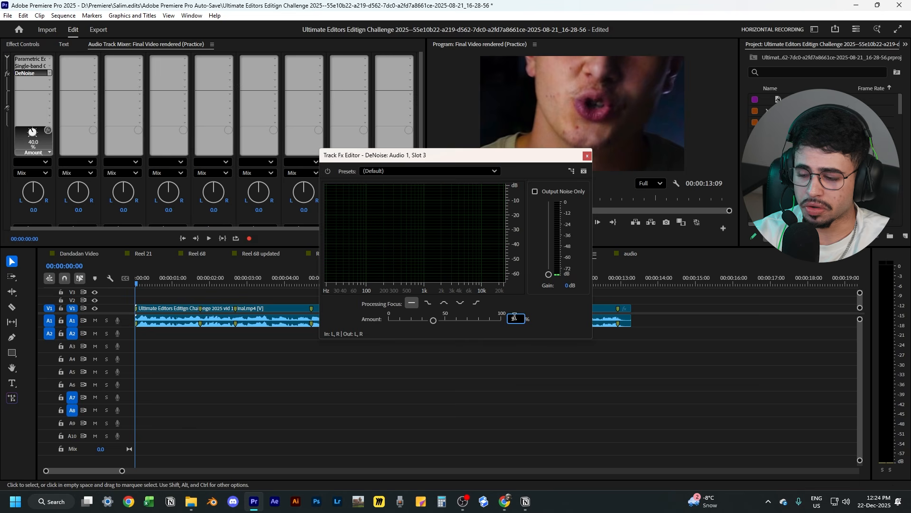
key("Return")
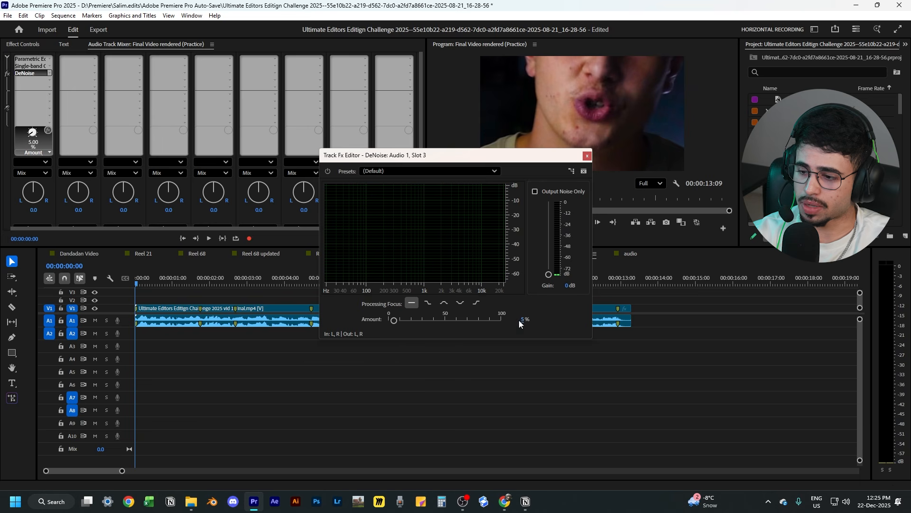
left_click(587, 157)
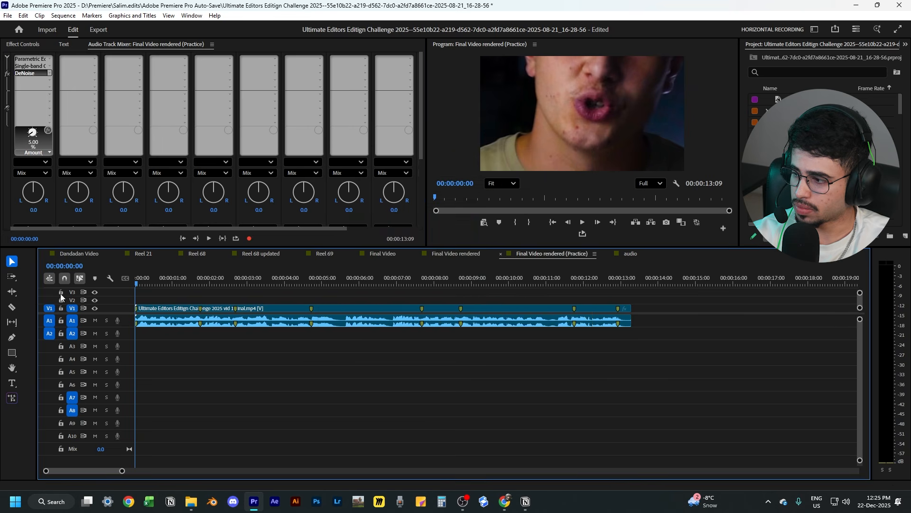
- Play the first two seconds to hear the light noise reduction, and return the playhead to the start
key("space")
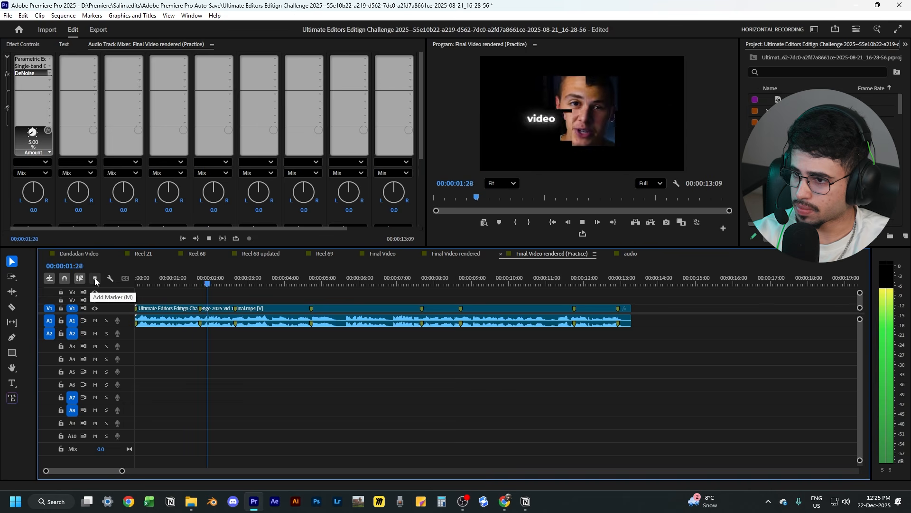
key("space")
left_click_drag(190, 279, 125, 295)
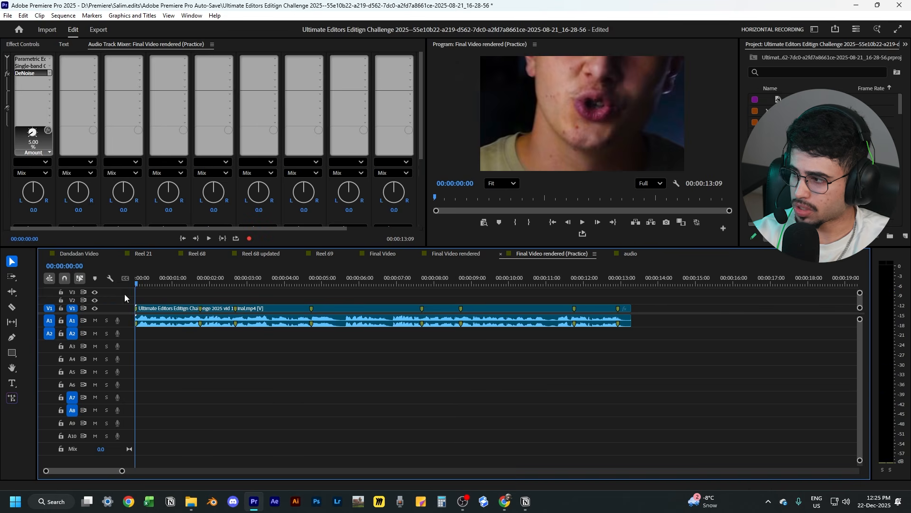
- Raise the DeNoise amount on Audio 1 to 50% and close its effect editor
double_click(25, 71)
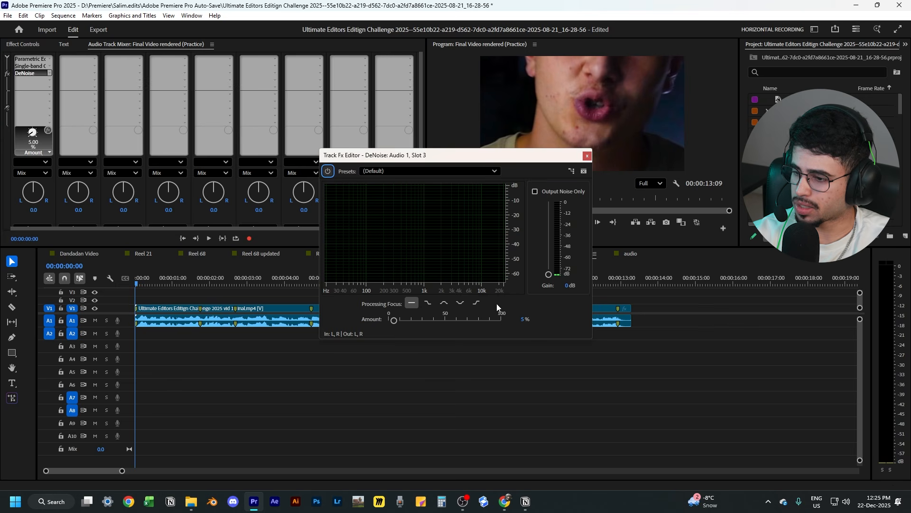
left_click(522, 319)
type("50")
key("Return")
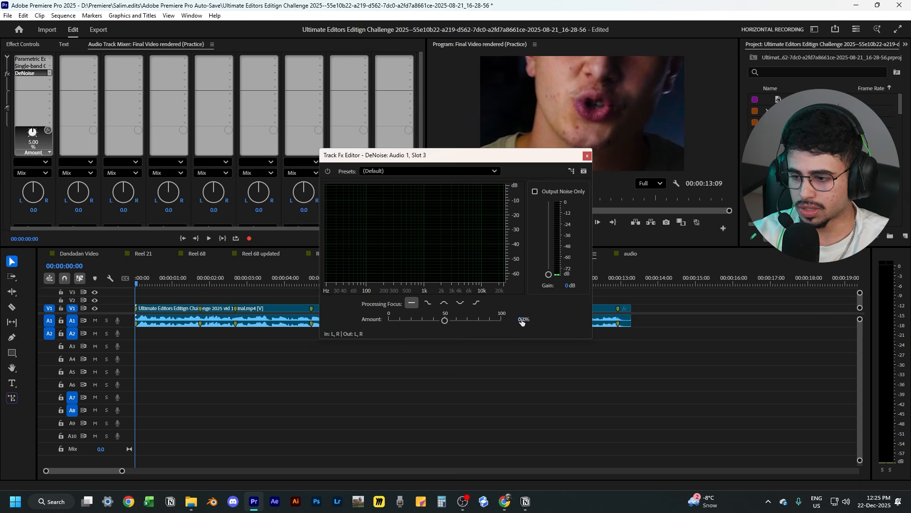
left_click(588, 156)
- Replay the opening of the sequence to hear the voice with the stronger noise reduction
left_click(68, 283)
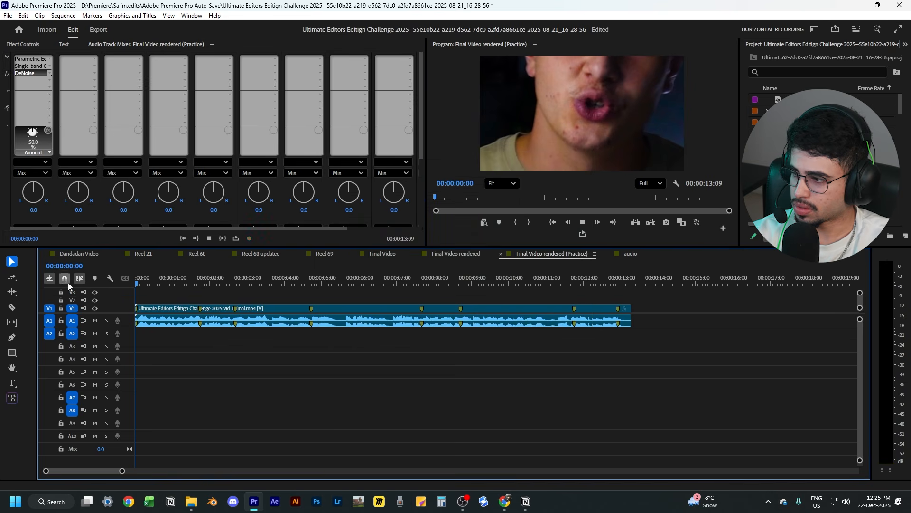
key("space")
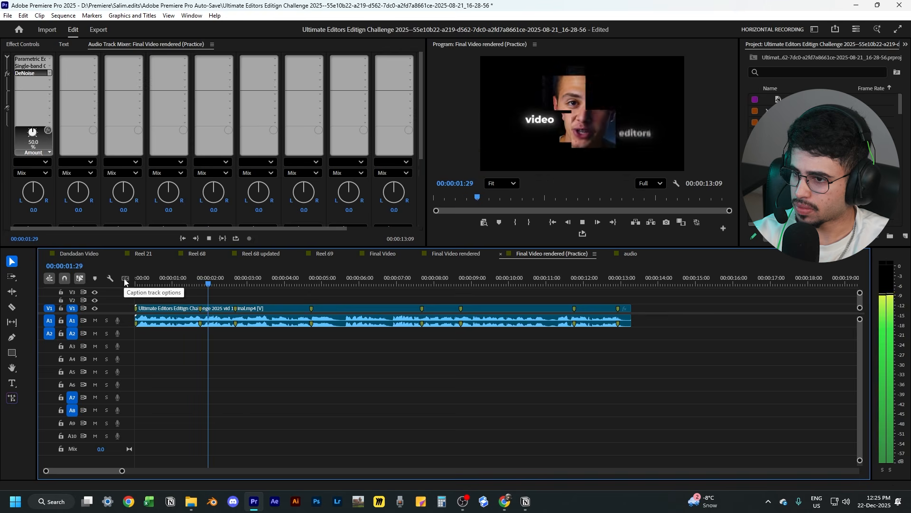
key("space")
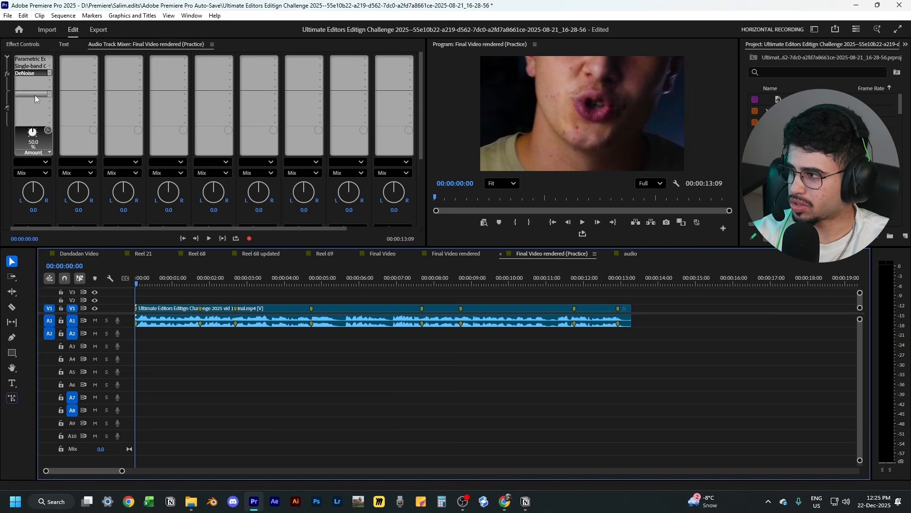
- Lower the DeNoise amount on Audio 1 to 5% and go back to the timeline
double_click(39, 72)
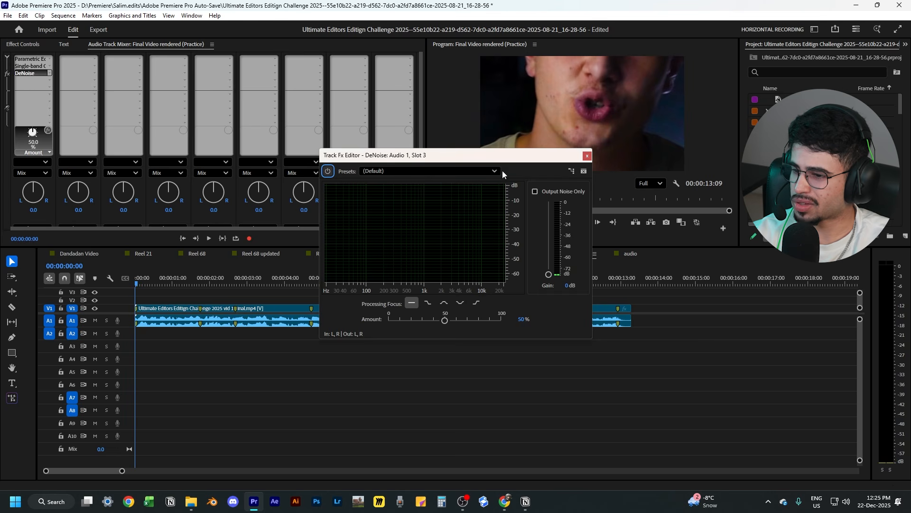
left_click(522, 320)
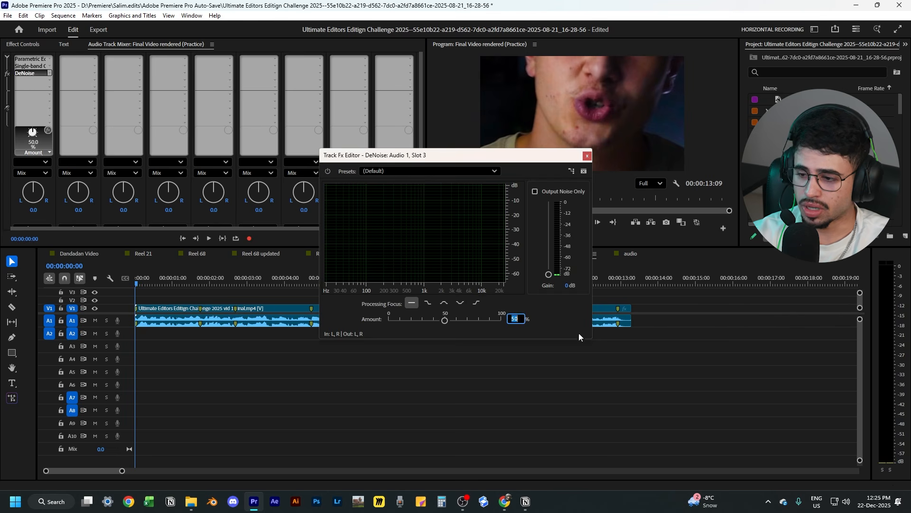
type("5")
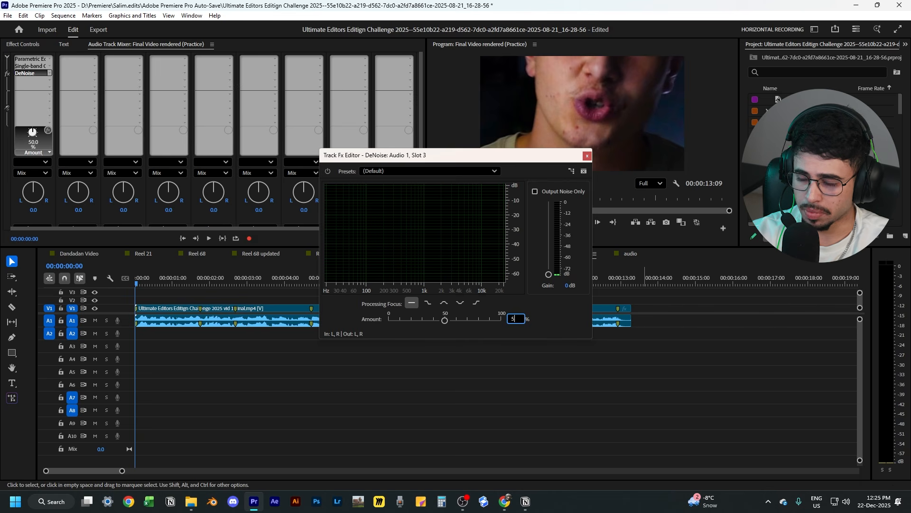
key("Return")
left_click(643, 342)
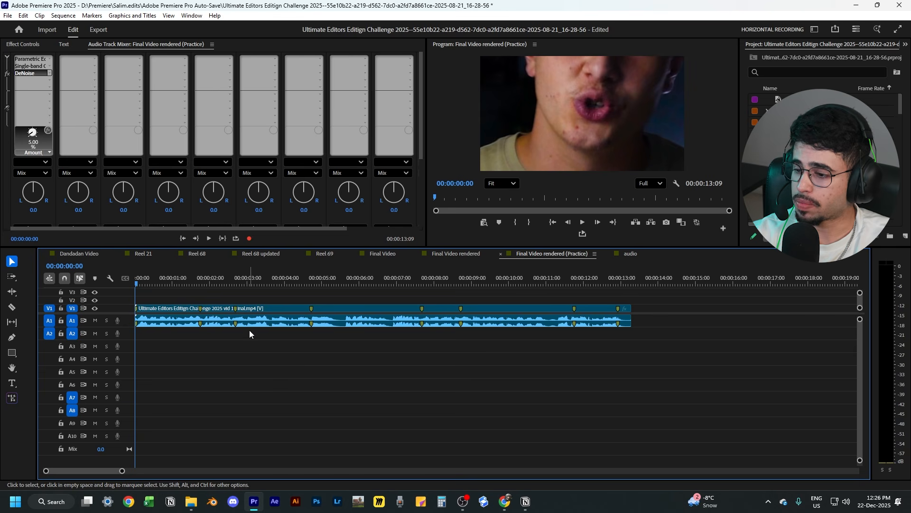
- Play the whole sequence with all three Audio 1 effects active, and return the playhead to the start
key("space")
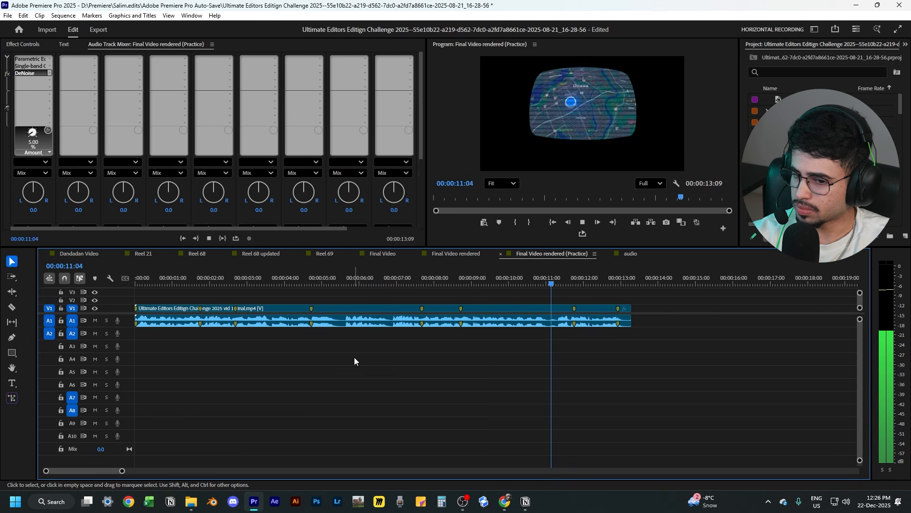
key("space")
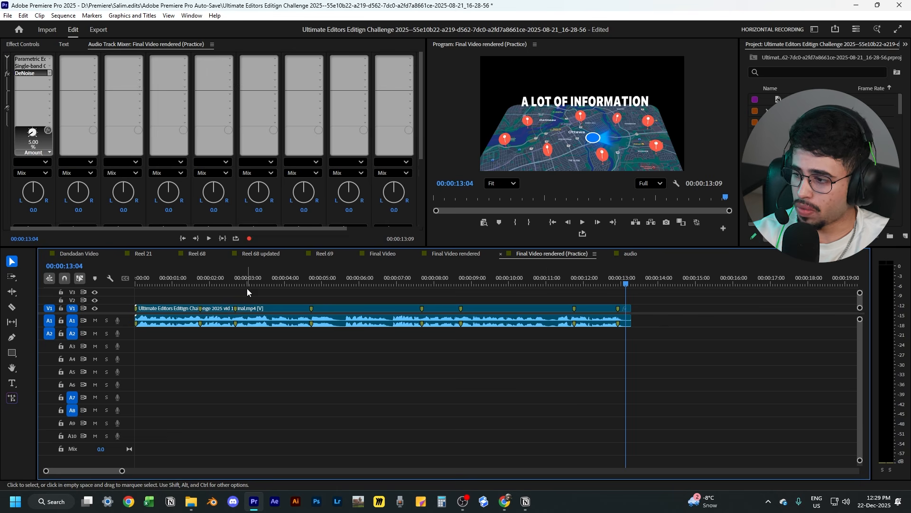
key("Home")
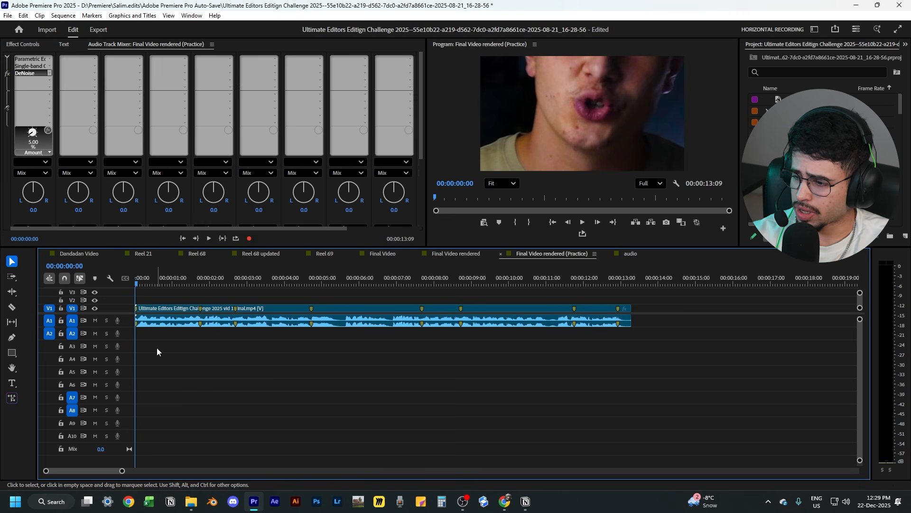
- Scrub through the sequence from the opening to near its end to review the visuals, finishing at the start
left_click_drag(138, 286, 230, 284)
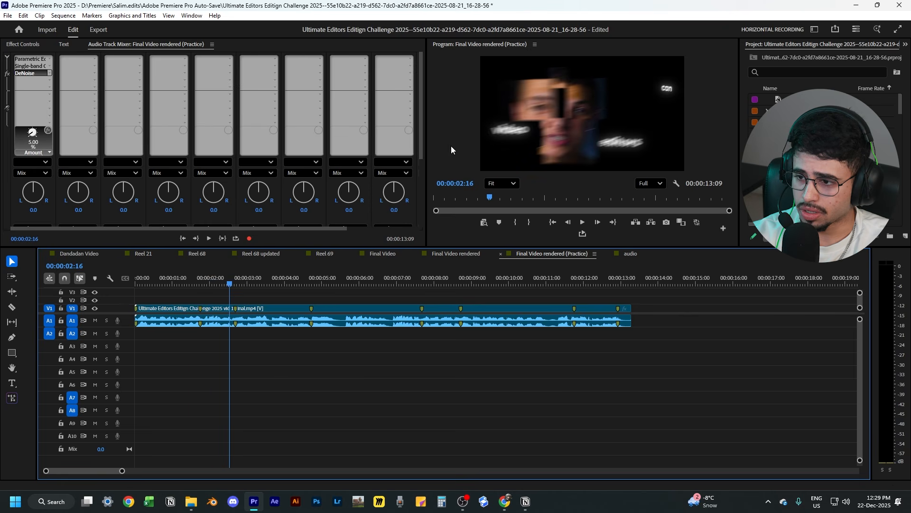
left_click(242, 280)
left_click_drag(335, 275, 135, 281)
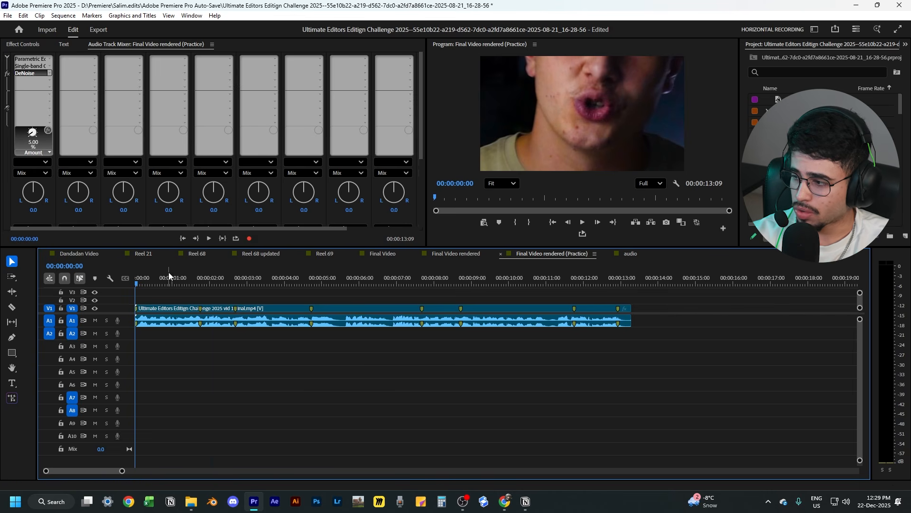
left_click_drag(268, 280, 136, 285)
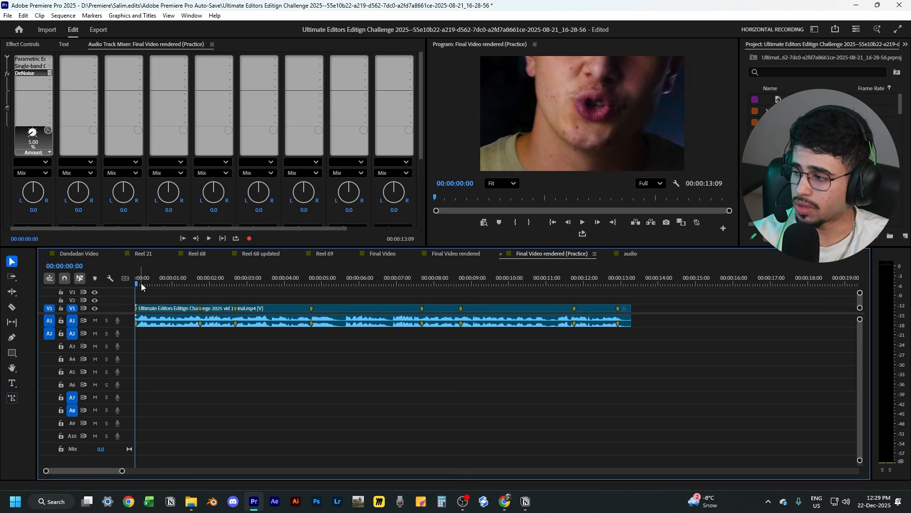
left_click_drag(141, 283, 622, 269)
left_click_drag(151, 280, 132, 282)
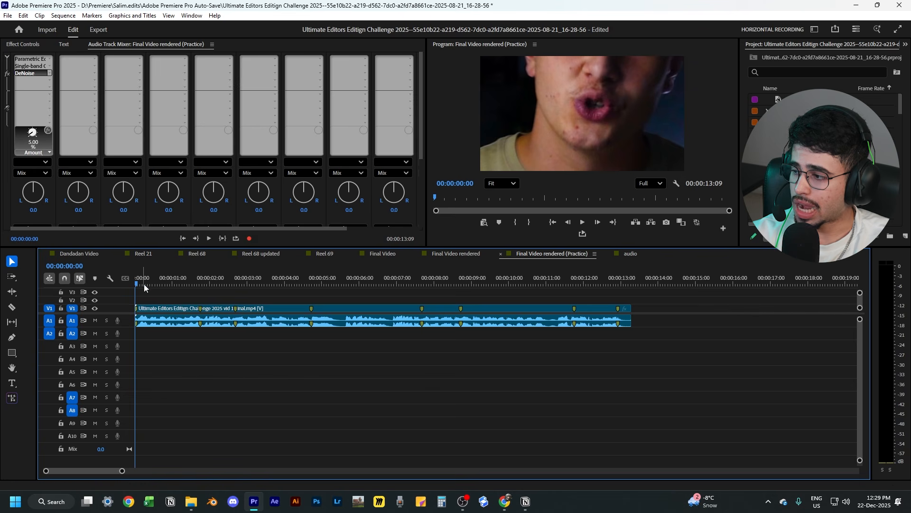
- Examine the opening shot's first frames up to 00:00:00:10, and return the playhead to the start
left_click_drag(141, 284, 122, 283)
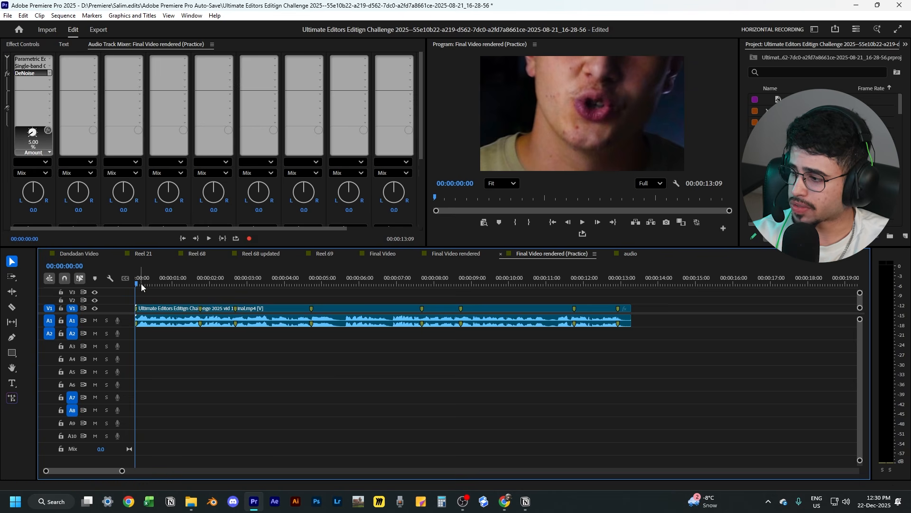
mouse_move(141, 283)
left_mouse_down()
mouse_move(133, 283)
mouse_move(197, 285)
mouse_move(134, 284)
left_mouse_up()
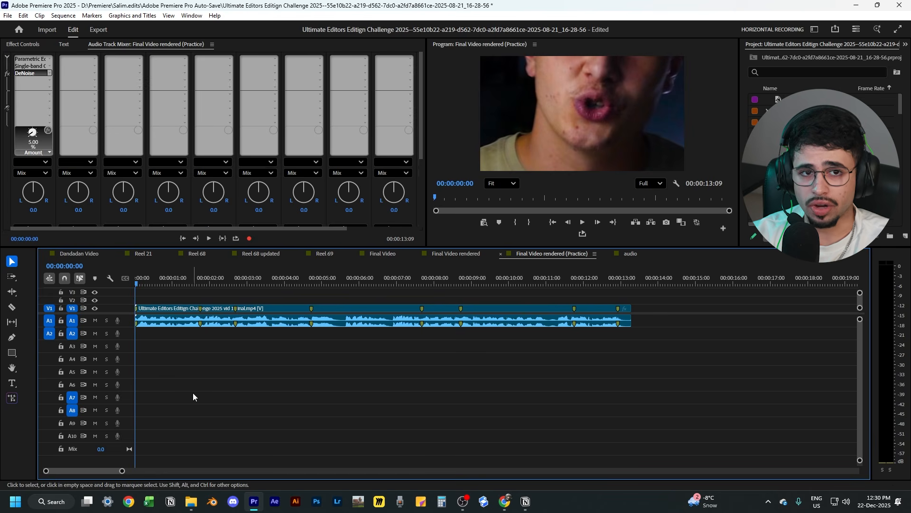
left_click_drag(143, 281, 147, 284)
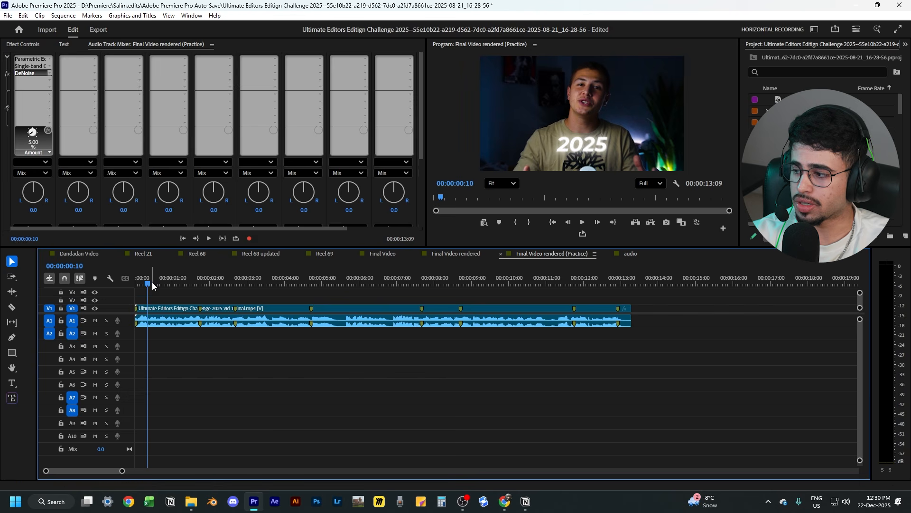
key("Home")
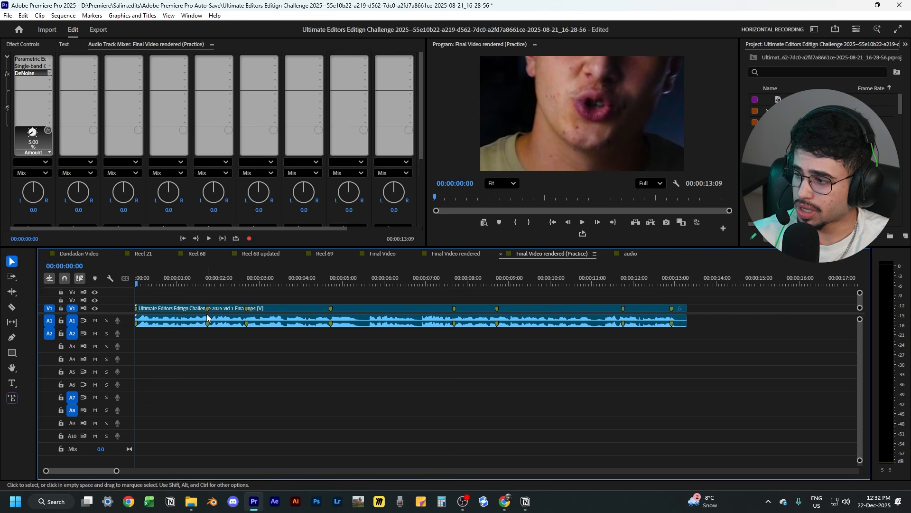
- Inspect the transition near the marker at 00:00:01:22, and re-examine the clip's first frames up to 00:00:00:04
left_click_drag(200, 284, 207, 284)
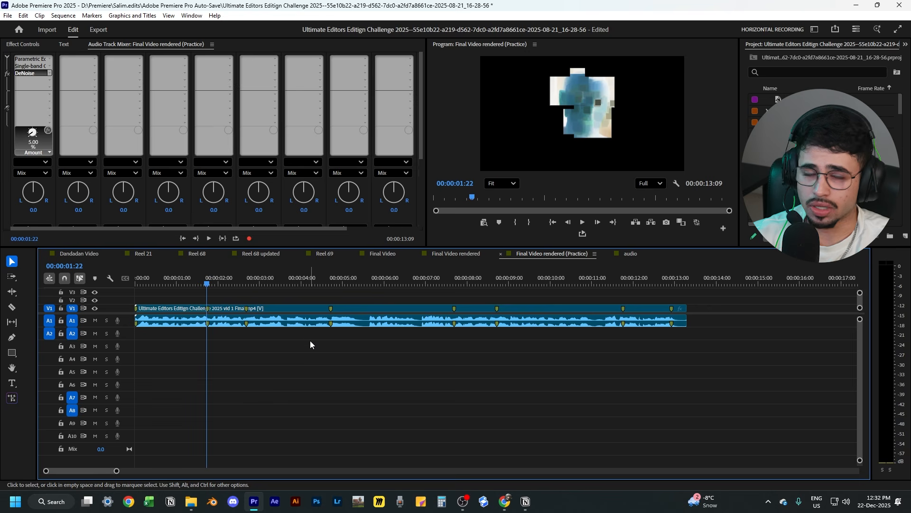
left_click(137, 278)
scroll(159, 368, "up", 2)
scroll(148, 353, "up", 1)
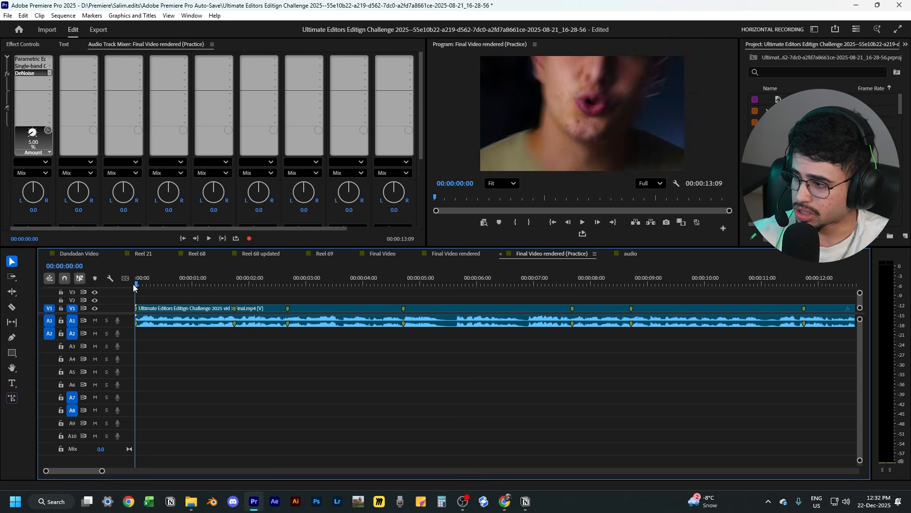
left_click_drag(133, 286, 142, 285)
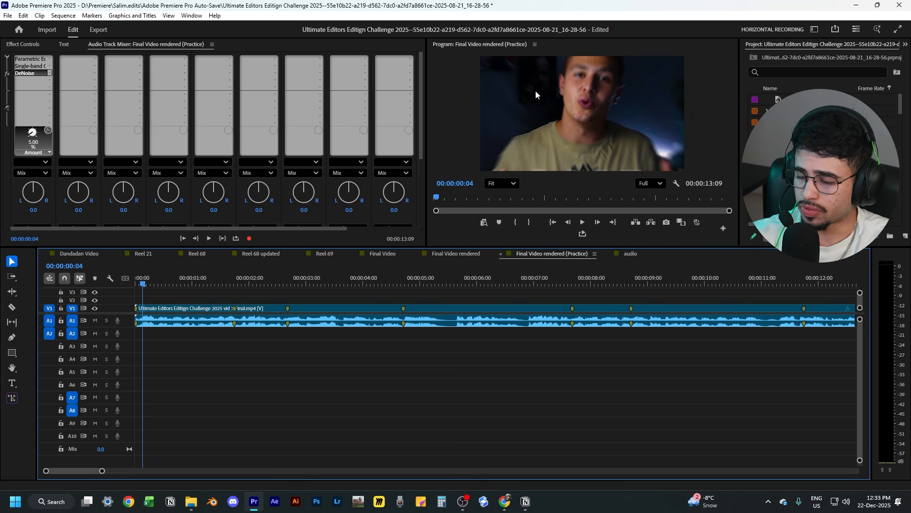
- Play the opening from the start, and replay it from 00:00:00:28 through the "video editors" shot to 00:00:02:07
left_click(135, 282)
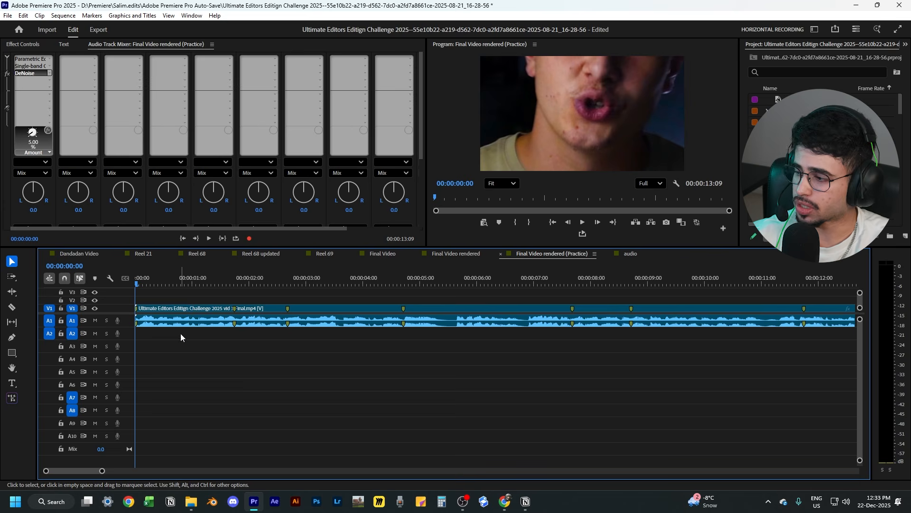
key("space")
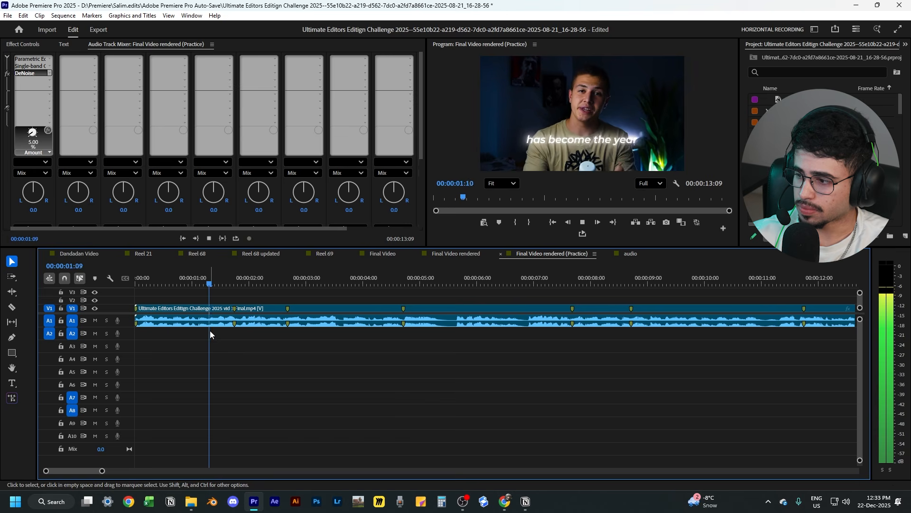
key("space")
left_click_drag(221, 284, 189, 285)
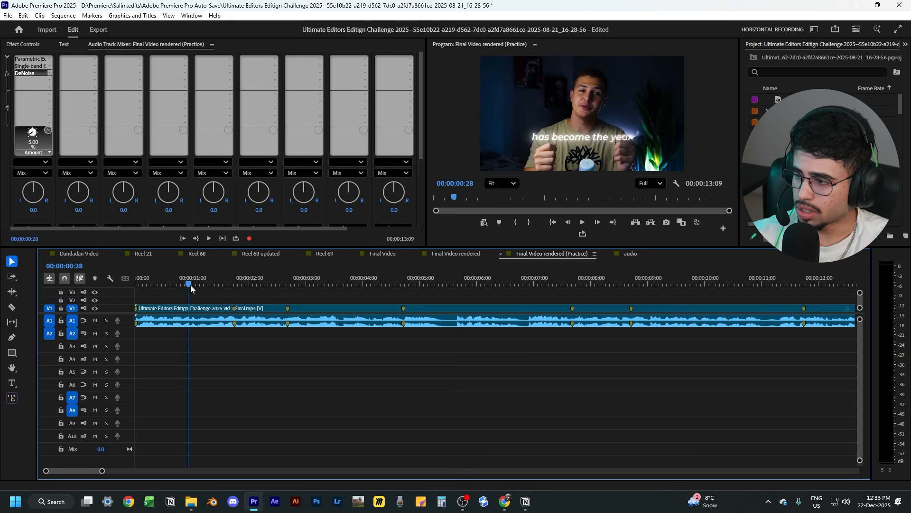
key("space")
key("space")
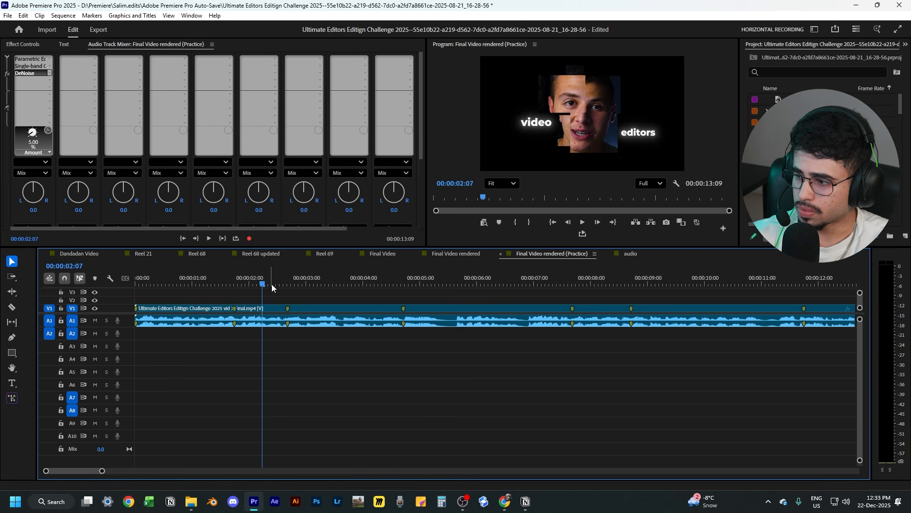
- Review the "video editors" transition from 00:00:02:14 and the money shot at 00:00:03:16, continuing to the next clip marker
mouse_move(263, 285)
left_mouse_down()
mouse_move(302, 284)
mouse_move(275, 288)
left_mouse_up()
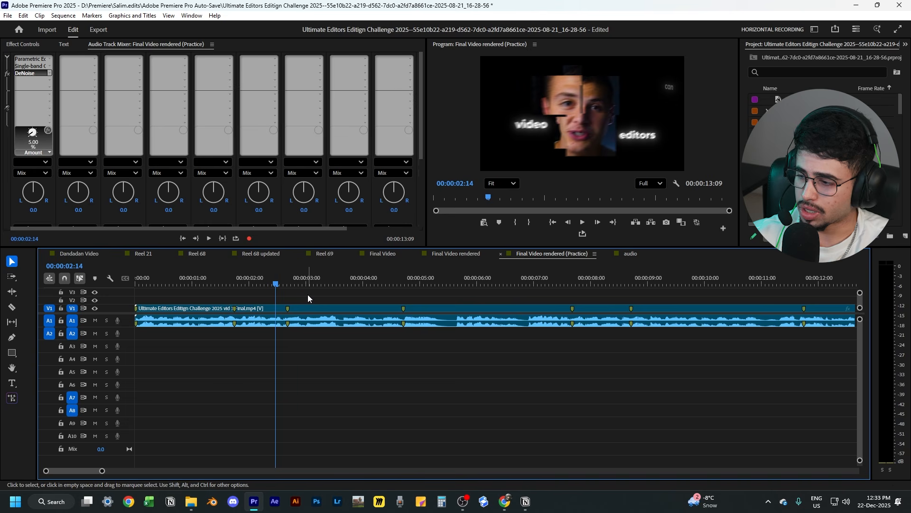
key("space")
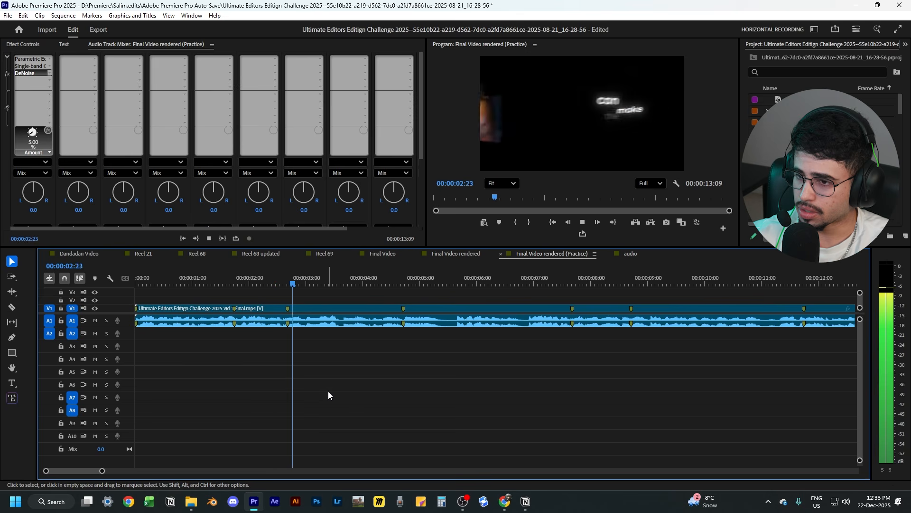
left_click_drag(380, 291, 337, 293)
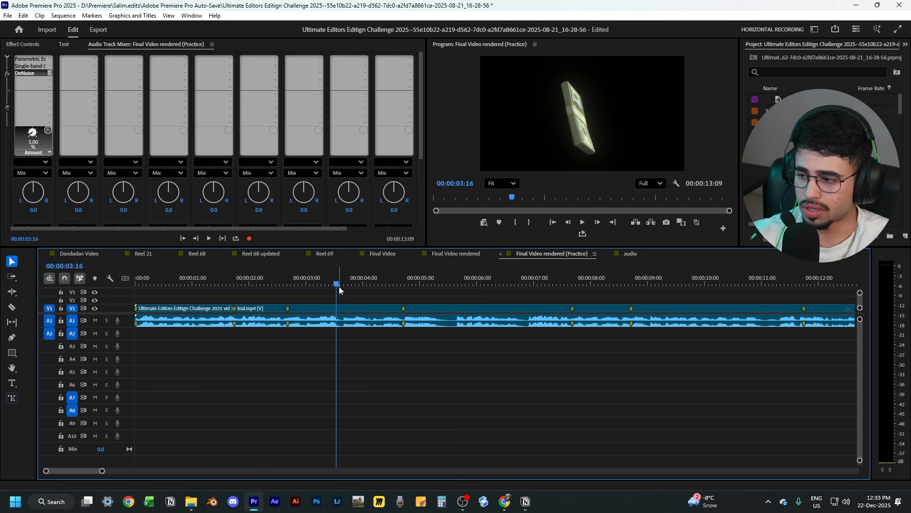
left_click_drag(337, 287, 402, 292)
left_click(403, 310)
- Play the "never been easier" section, and continue from the following clip marker into the search-bar shot at 00:00:09:02
key("space")
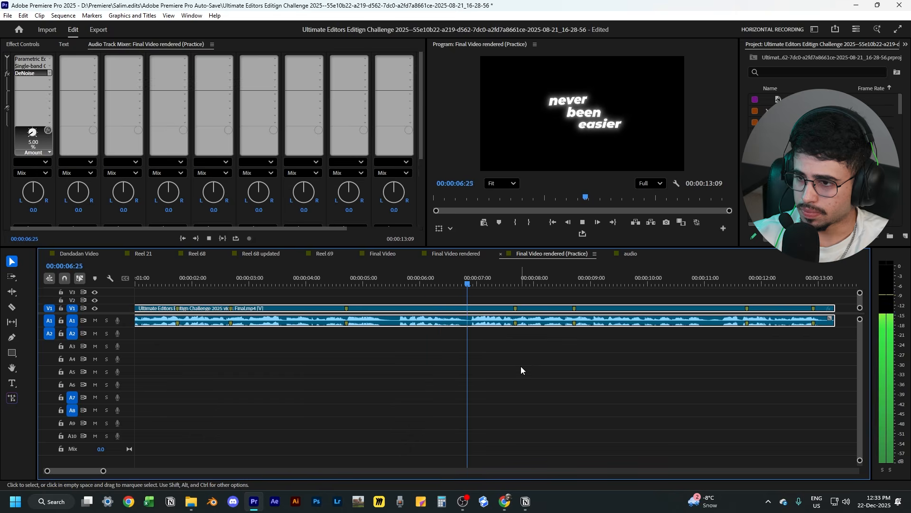
key("space")
left_click_drag(507, 284, 517, 284)
key("space")
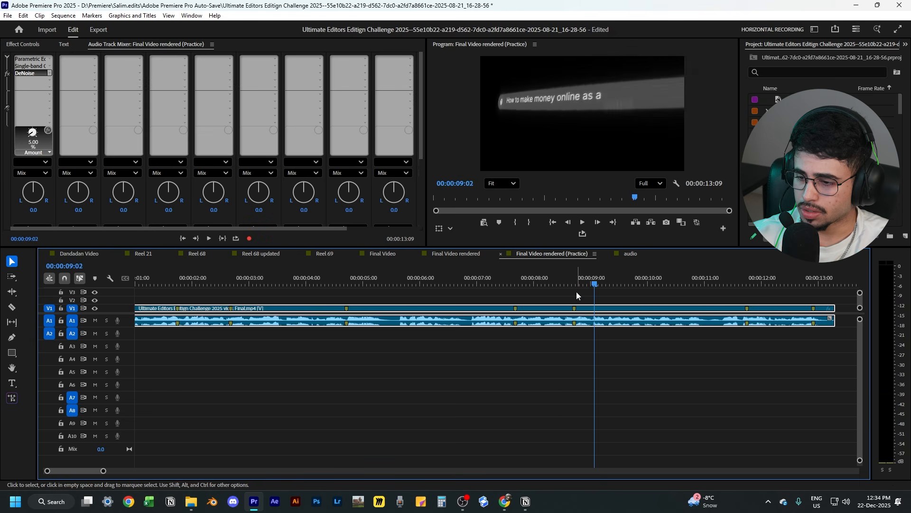
- Examine the start of the search-bar text animation at the 00:00:08:21 marker, and play it through to 00:00:10:11
mouse_move(576, 285)
left_mouse_down()
mouse_move(540, 288)
mouse_move(573, 290)
left_mouse_up()
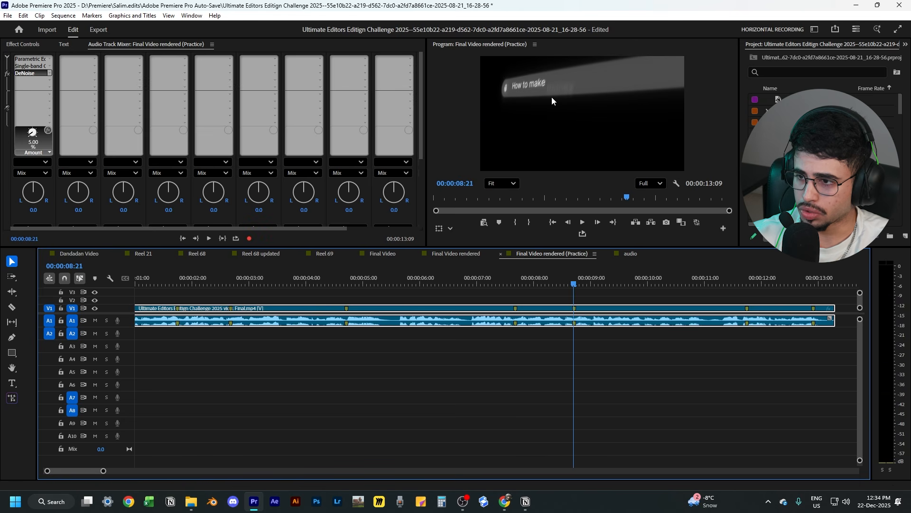
left_click(576, 289)
left_click(578, 285)
left_click_drag(578, 285, 575, 285)
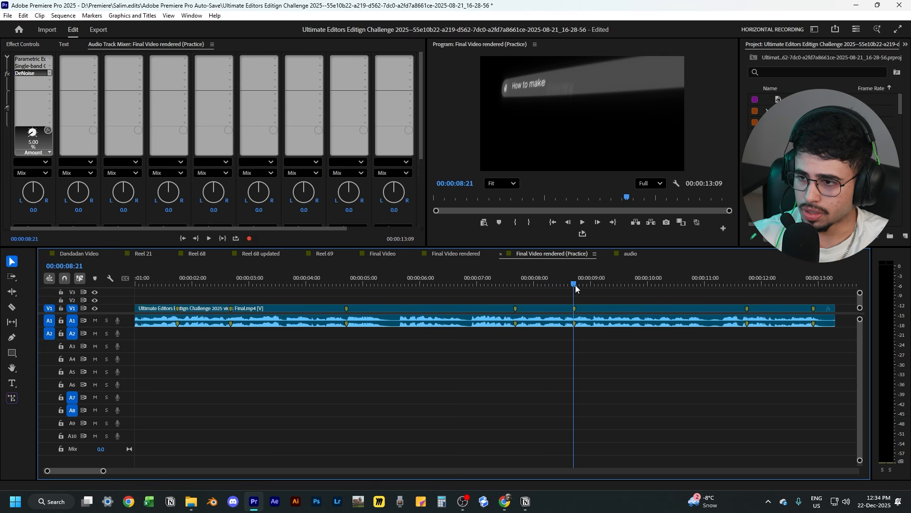
key("space")
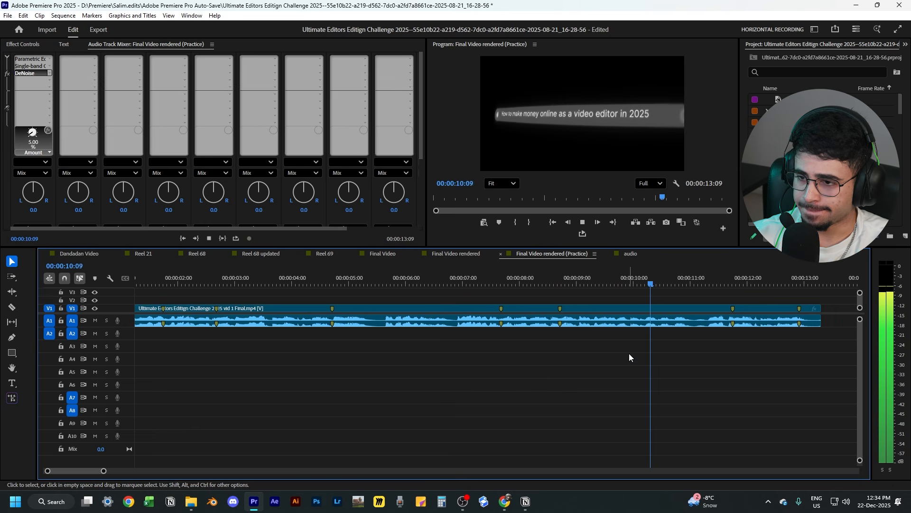
key("space")
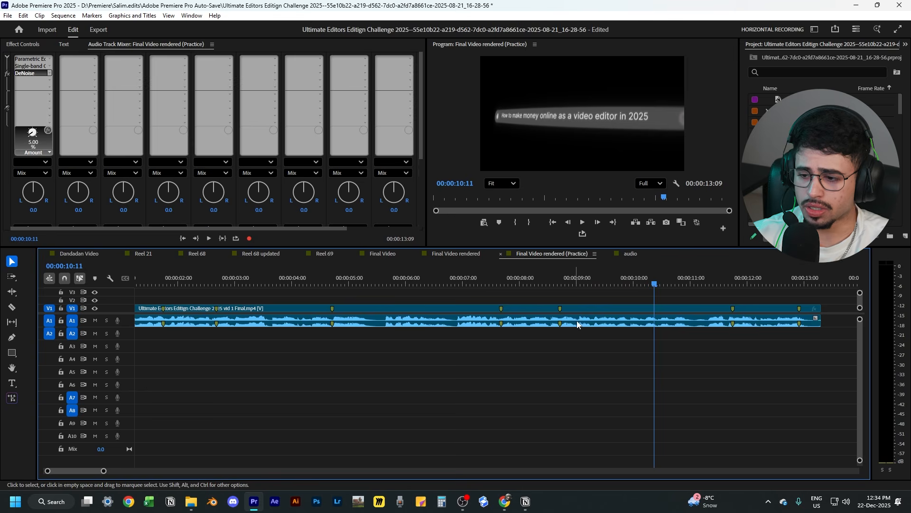
- Try a marker on the selected clip at 00:00:10:11, and undo it
left_click(518, 324)
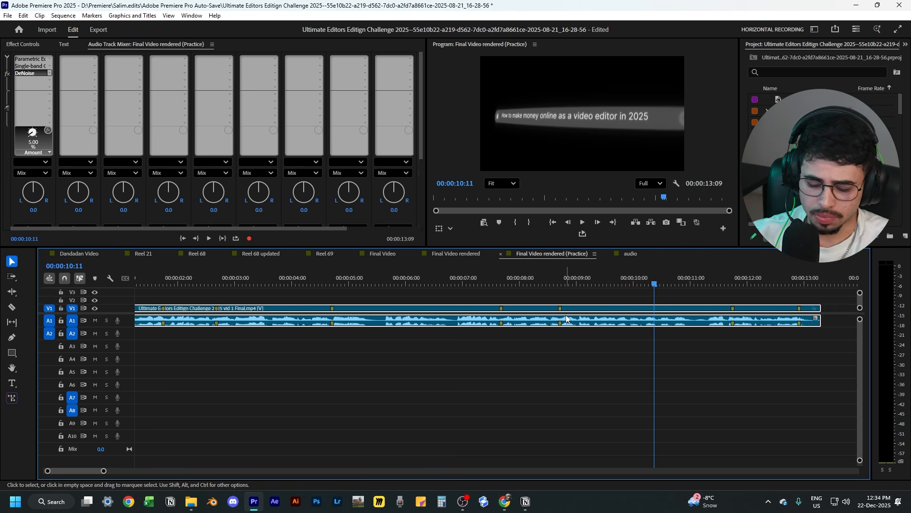
key("m")
left_click(651, 350)
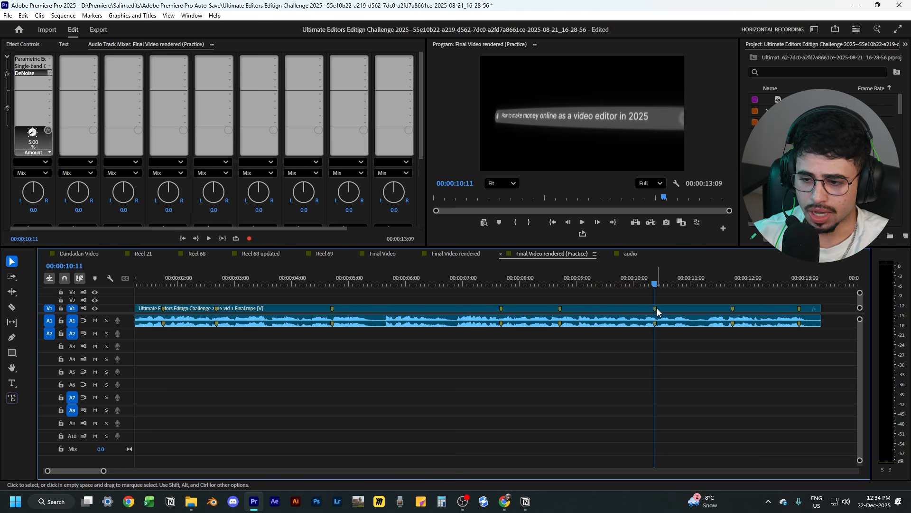
key("ctrl+z")
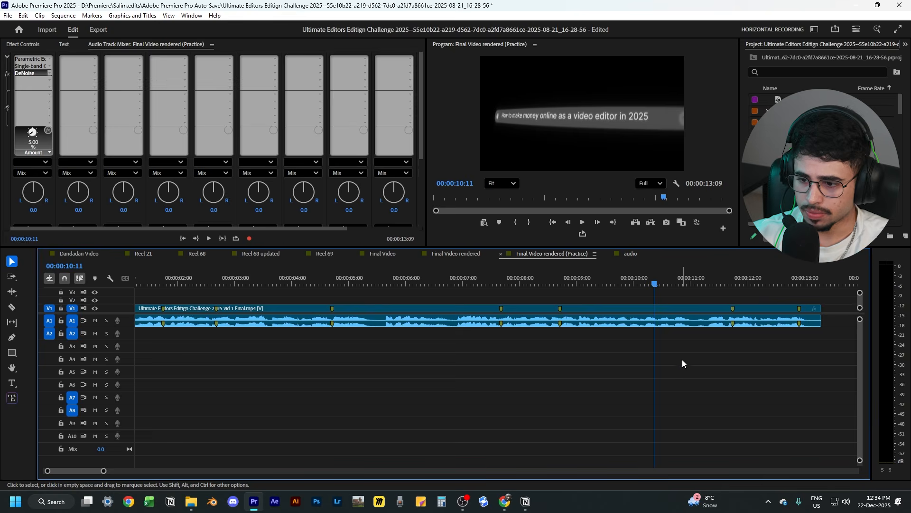
- Play and scrub the map animation between 00:00:10:11 and 00:00:12:17, re-examining the map's entrance at 00:00:11:03
key("space")
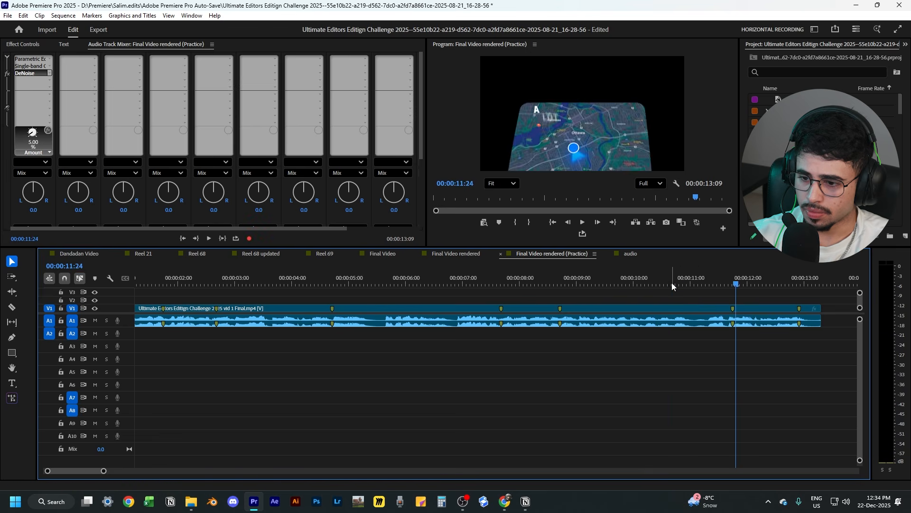
left_click_drag(678, 284, 696, 295)
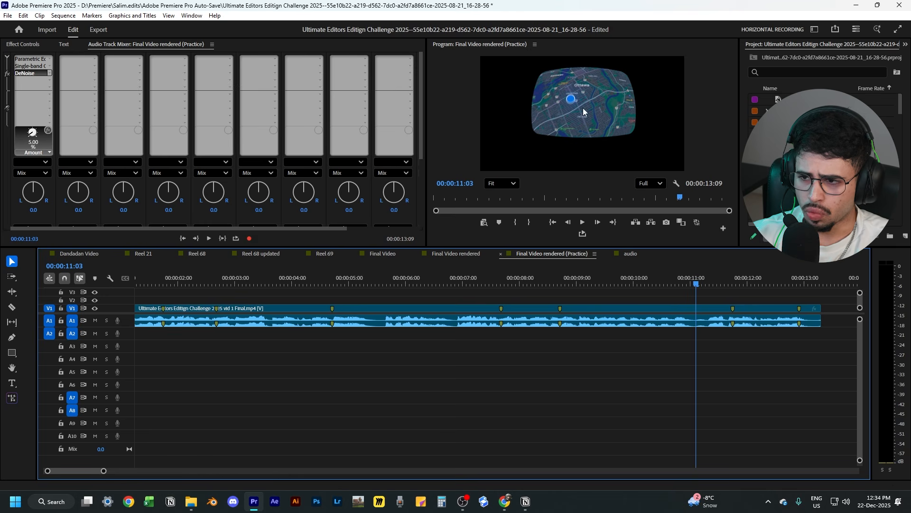
left_click_drag(690, 288, 657, 281)
key("space")
key("space")
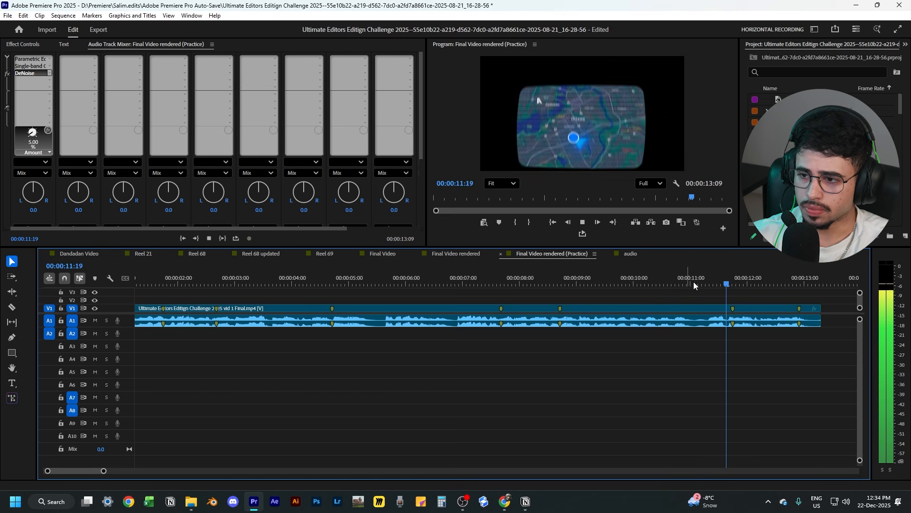
key("space")
key("space")
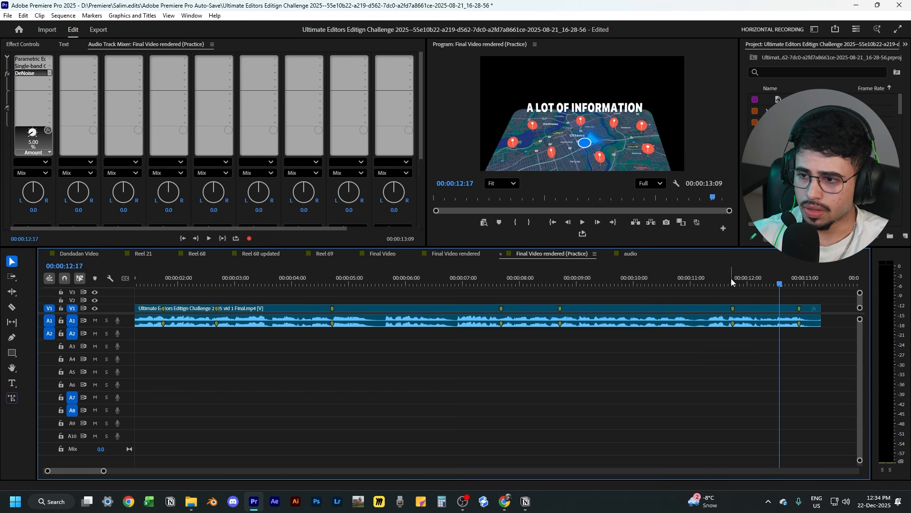
- Review the "A LOT OF INFORMATION" map shot from its marker to the last marker at 00:00:12:27, and return the playhead to the start
left_click(729, 280)
mouse_move(729, 281)
left_mouse_down()
mouse_move(753, 281)
mouse_move(725, 278)
mouse_move(746, 282)
mouse_move(732, 281)
left_mouse_up()
key("space")
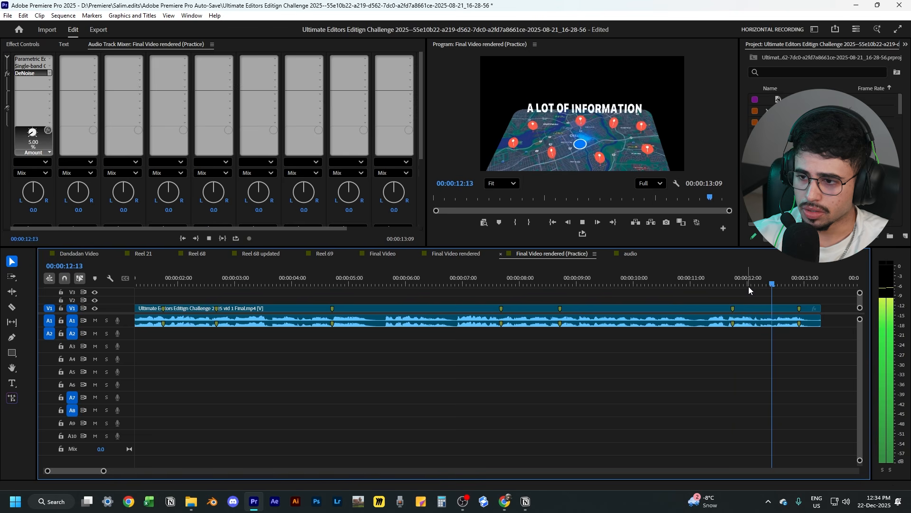
key("space")
mouse_move(798, 281)
left_mouse_down()
mouse_move(787, 282)
mouse_move(800, 281)
left_mouse_up()
key("space")
key("space")
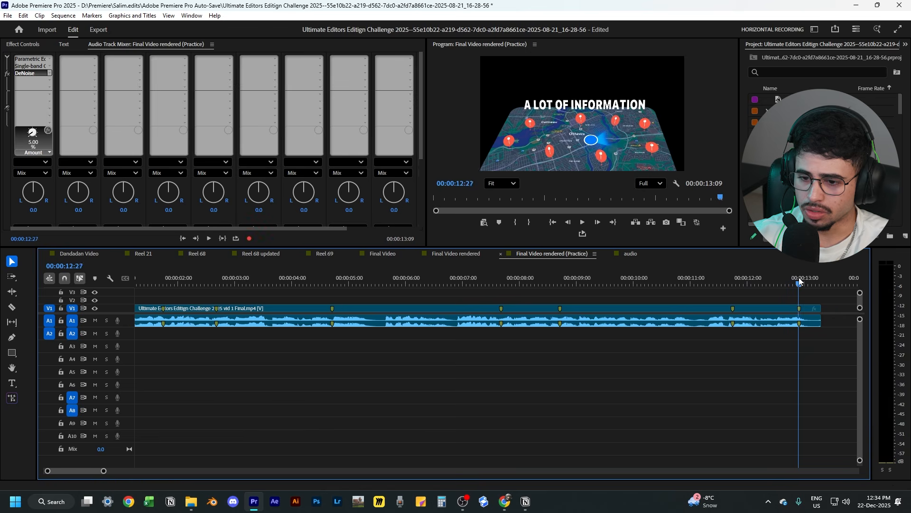
left_click(805, 311)
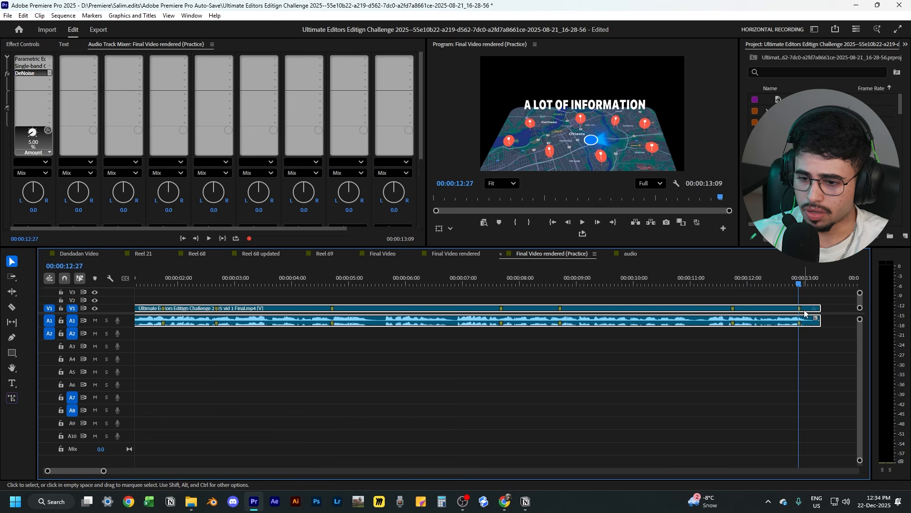
left_click(690, 360)
key("Home")
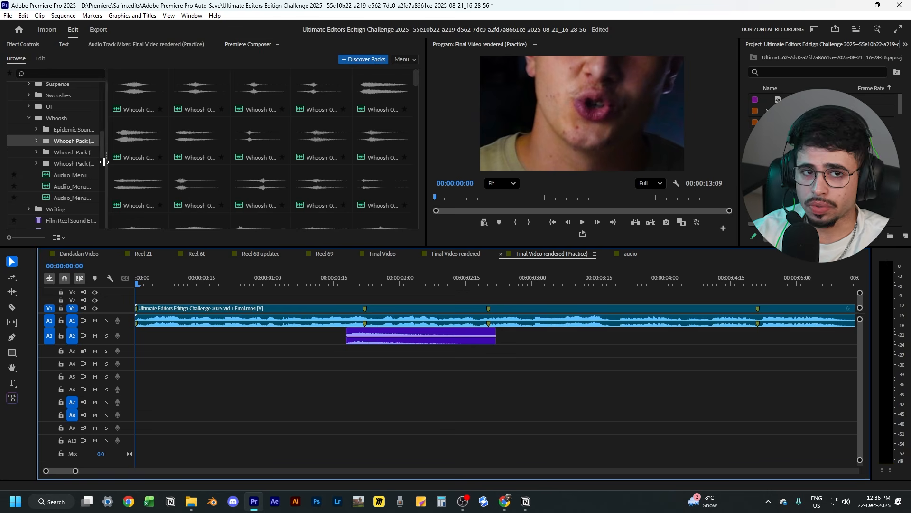
- Preview a whoosh from the Premiere Composer library, try it on audio track A7, and delete it from the timeline
scroll(57, 146, "up", 5)
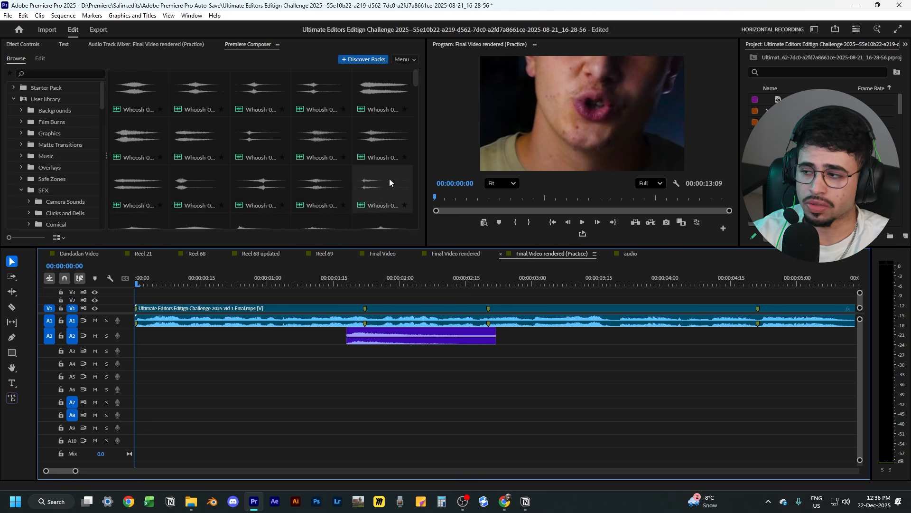
left_click(251, 133)
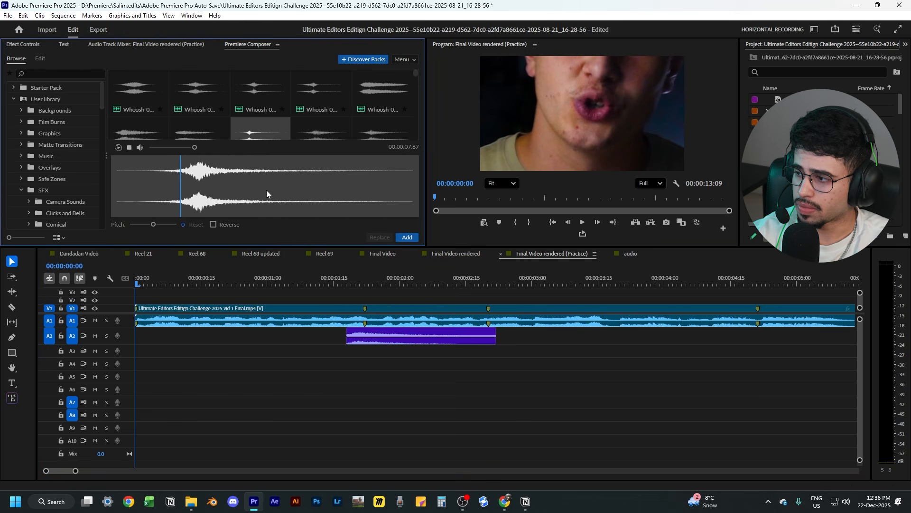
left_click(257, 133)
left_click_drag(264, 136, 212, 403)
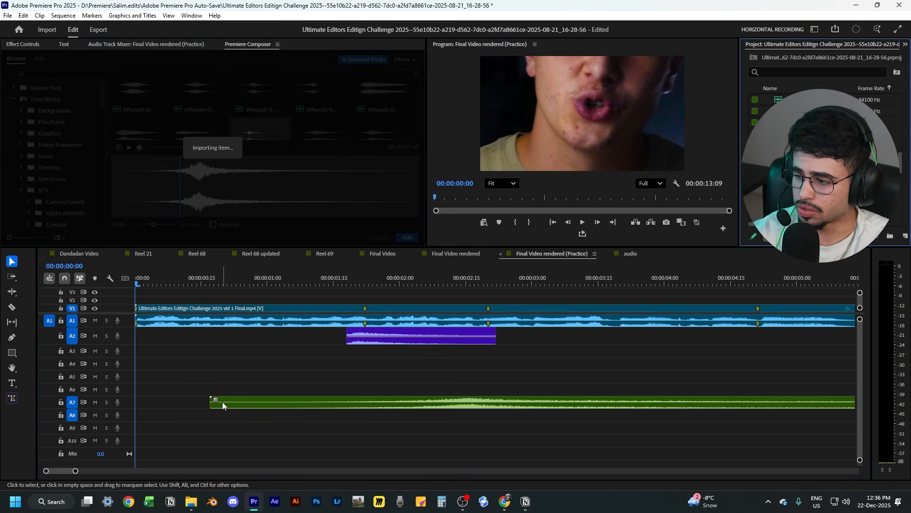
left_click_drag(279, 387, 312, 425)
key("Delete")
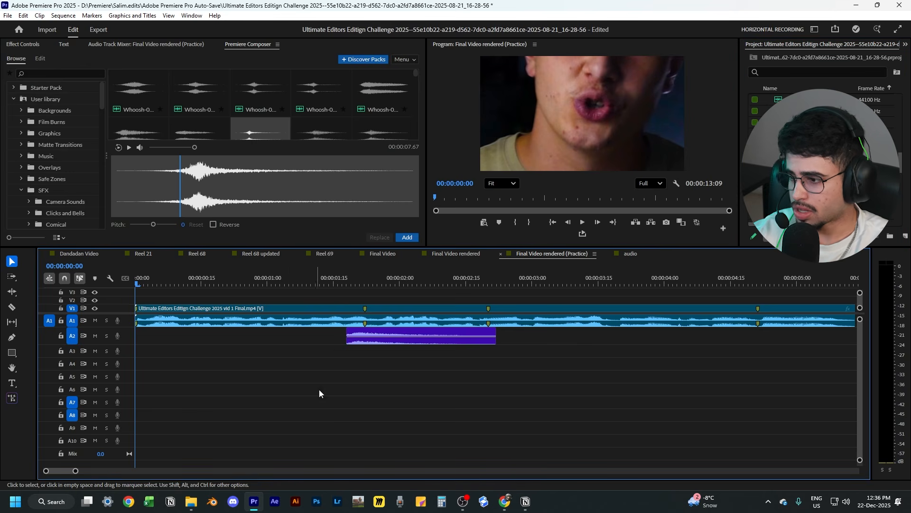
left_click(254, 122)
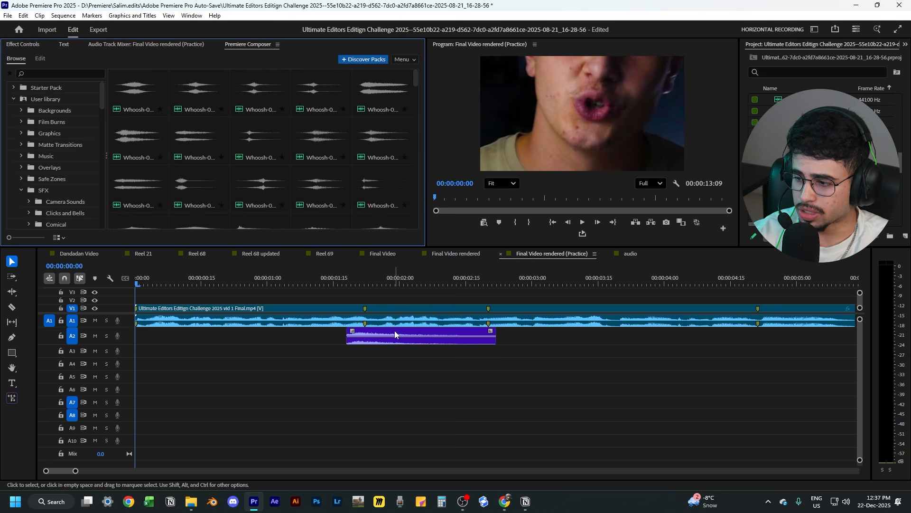
- Move the sound effect clip on track A2 to the start of the sequence, and play the opening with it
left_click_drag(392, 330, 180, 332)
left_click(150, 352)
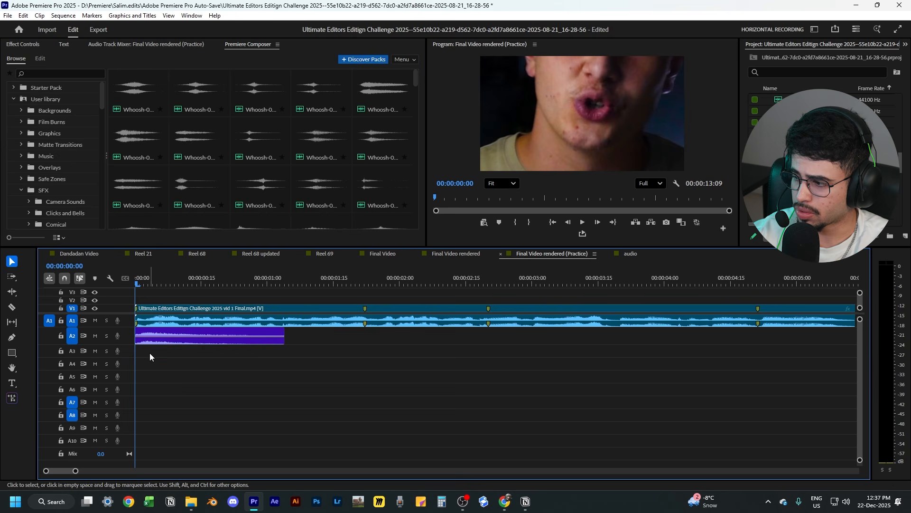
left_click(149, 284)
key("Home")
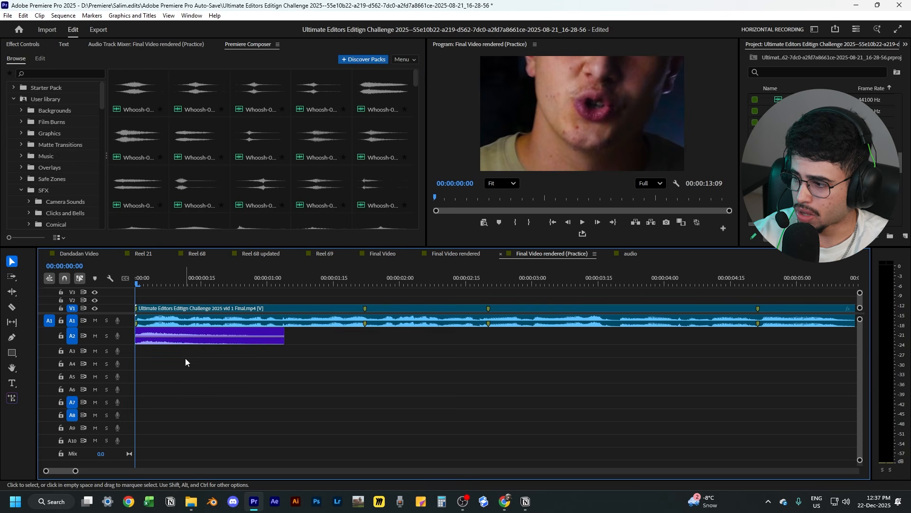
key("space")
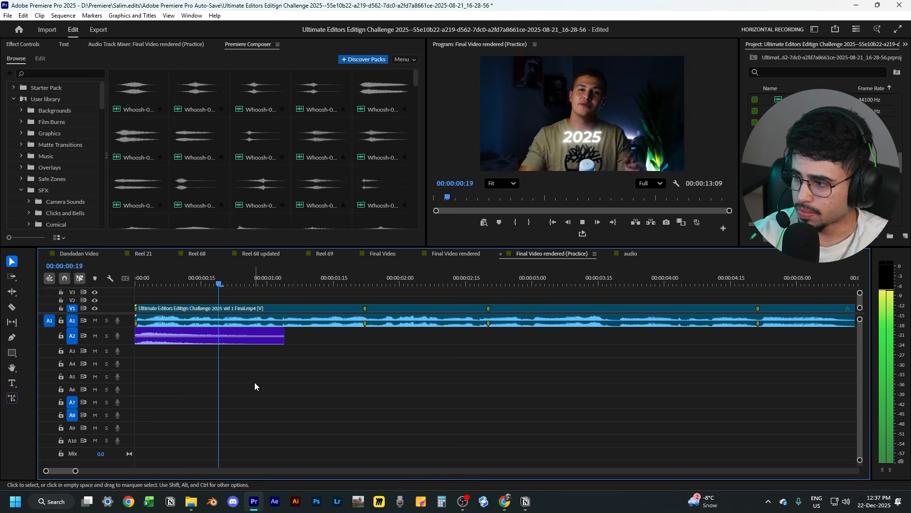
key("space")
- Solo audio track A2 and play its sound effect alone from the start of the sequence
left_click(107, 336)
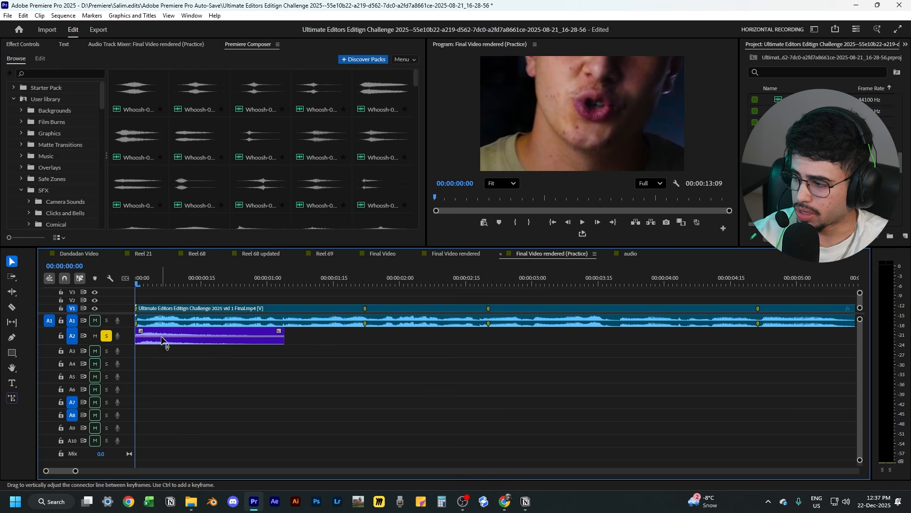
key("space")
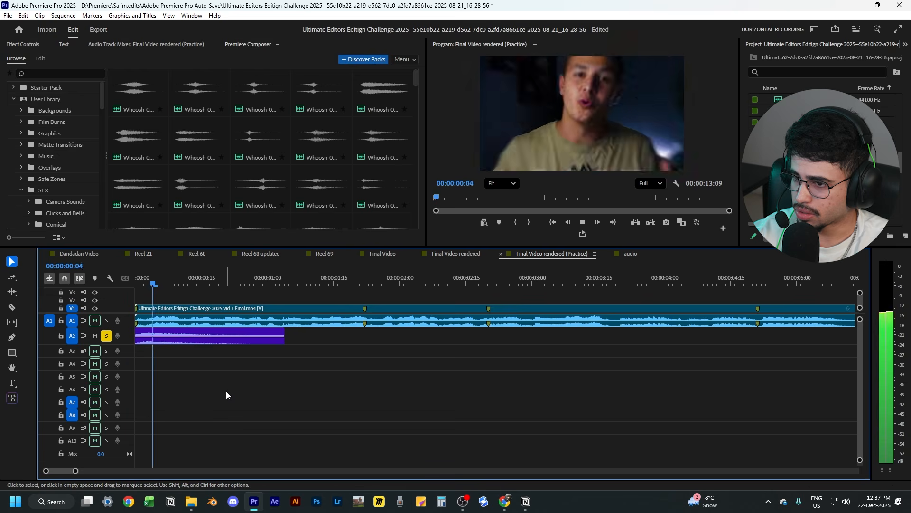
key("Home")
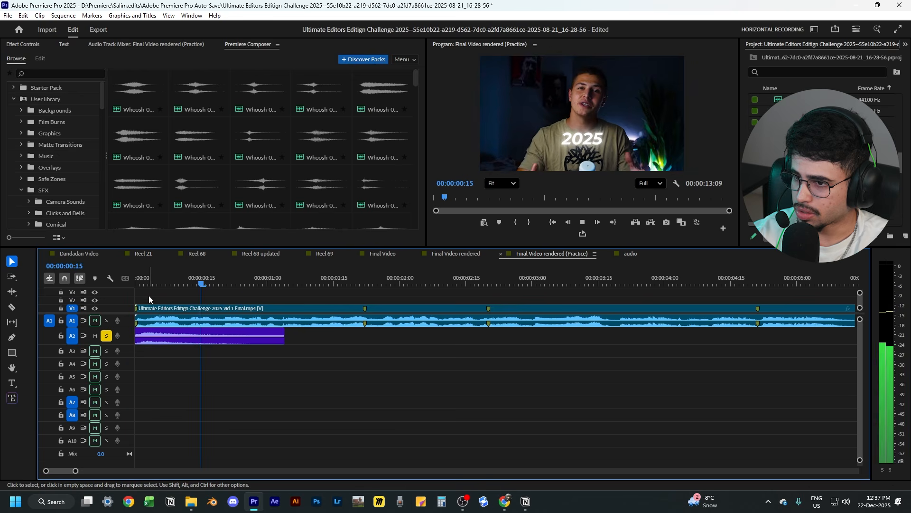
- Turn off the solo on audio track A2 and place the playhead on the marker at 00:00:01:22
key("space")
left_click(107, 336)
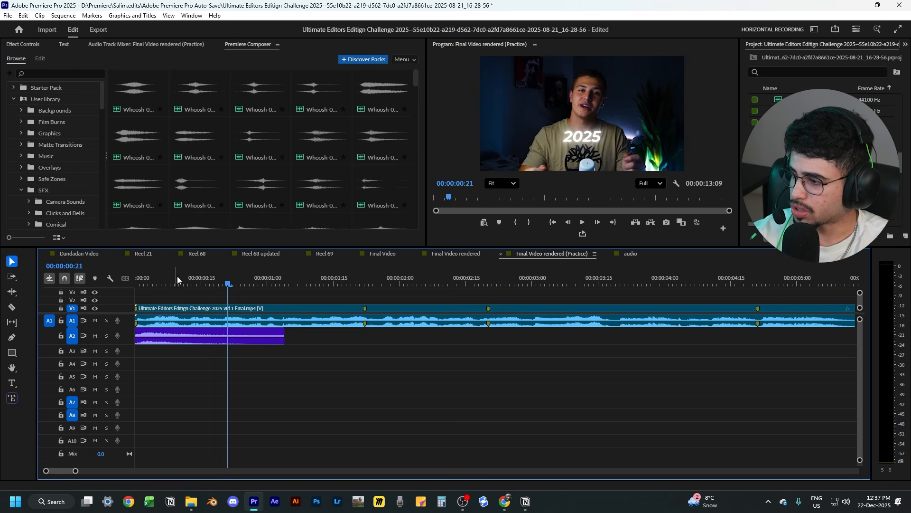
key("Home")
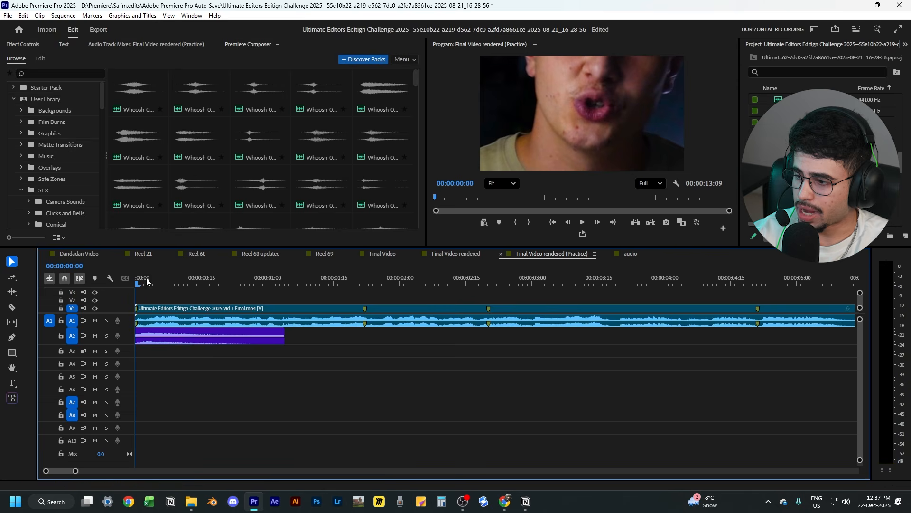
left_click(369, 284)
mouse_move(369, 284)
left_mouse_down()
mouse_move(394, 289)
mouse_move(366, 289)
left_mouse_up()
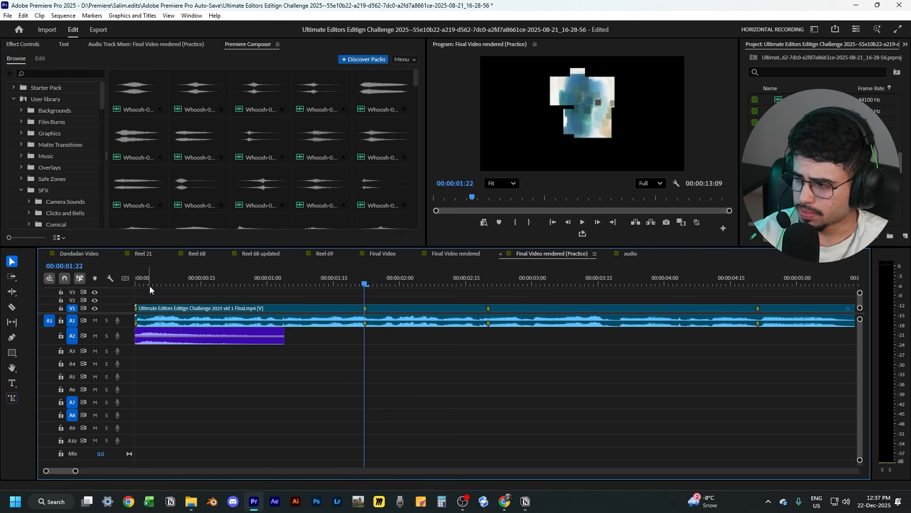
- Inspect the sound effect clip on audio track A2 and play the opening from the start with all tracks audible
left_click(153, 335)
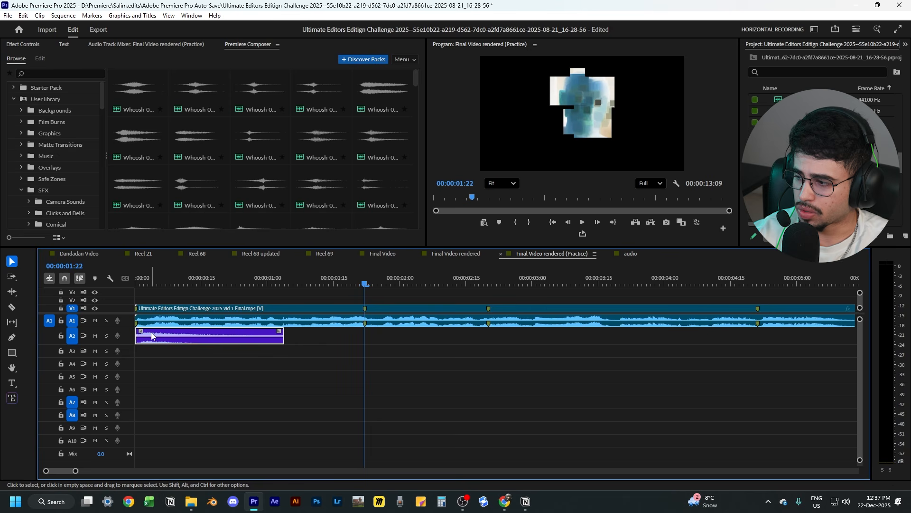
double_click(124, 340)
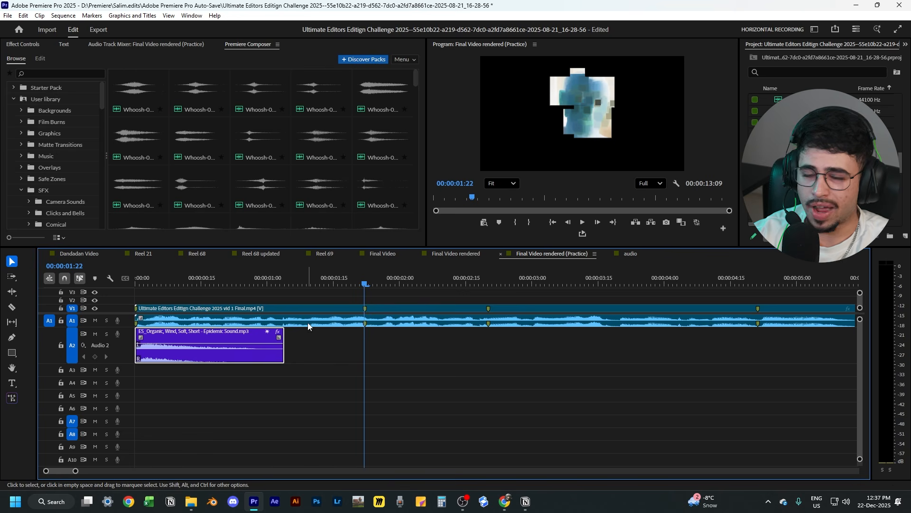
scroll(115, 335, "down", 3)
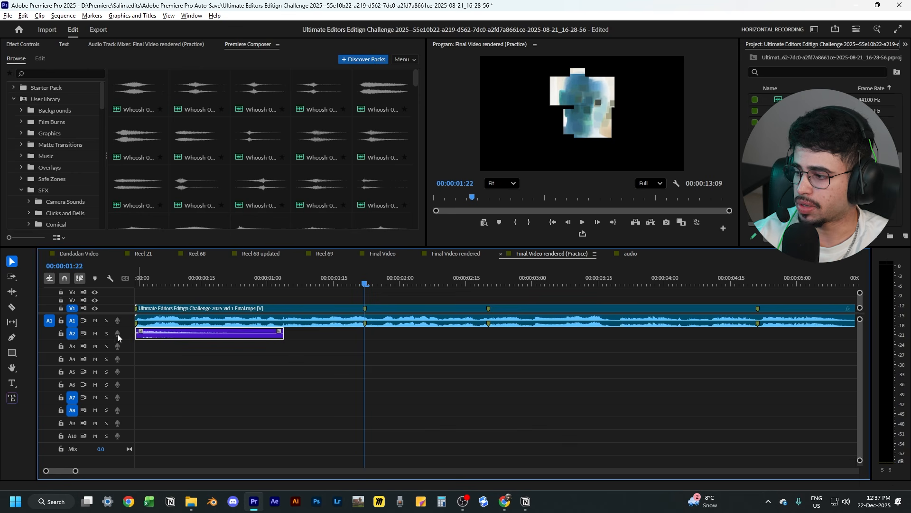
scroll(118, 333, "up", 2)
key("Home")
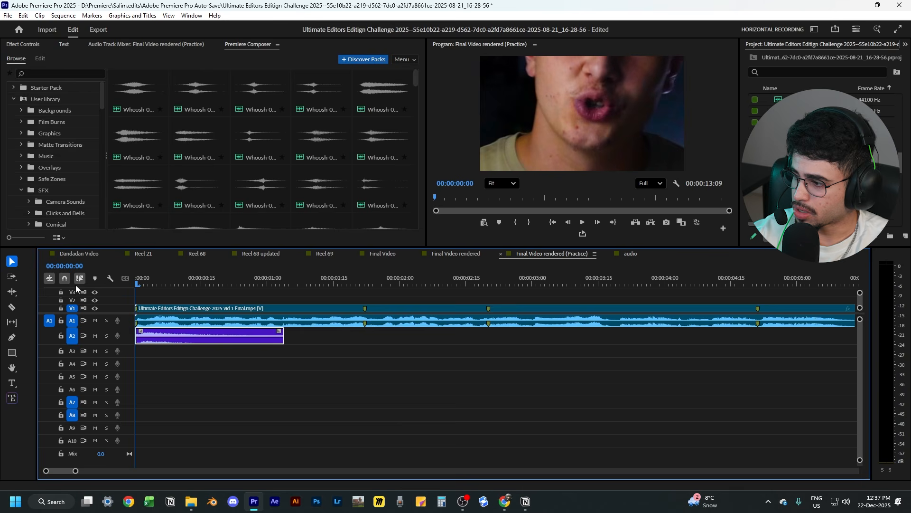
left_click(204, 355)
key("space")
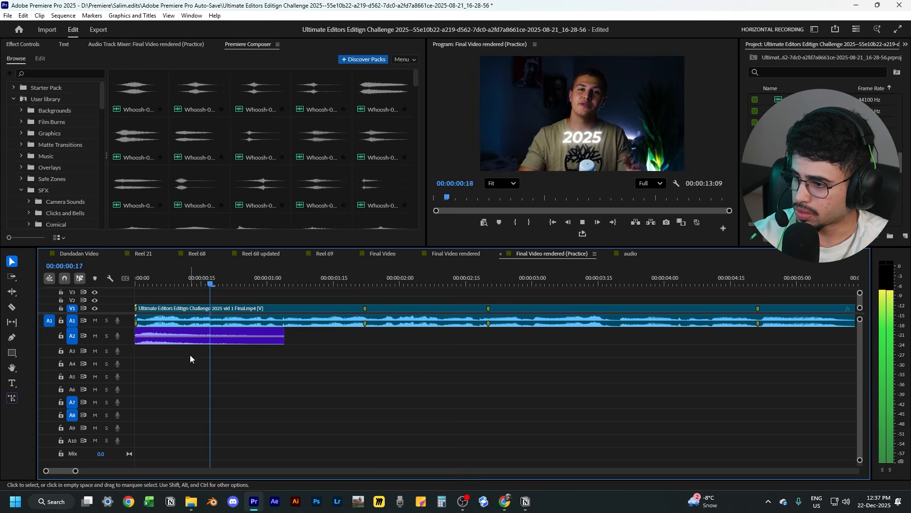
key("space")
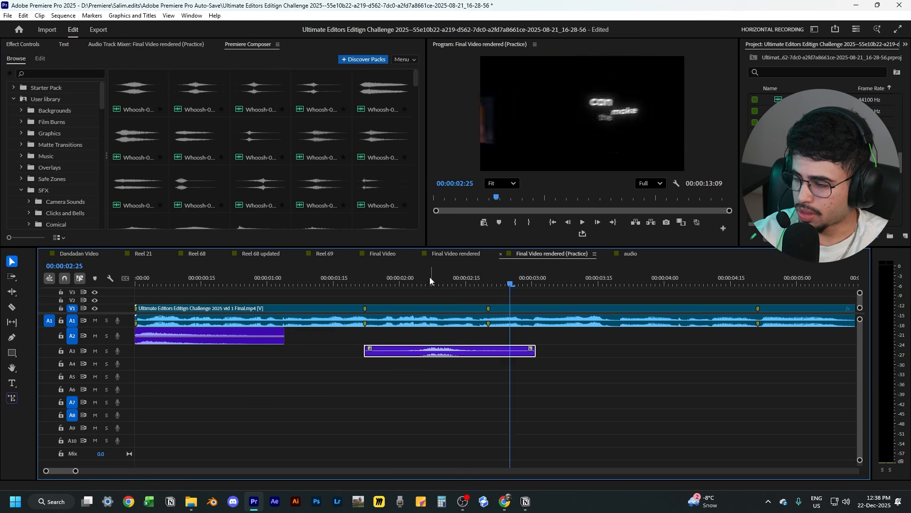
- Solo audio track A3 and play its new sound effect alone, with the playhead placed at about 00:00:01:19
left_click(430, 277)
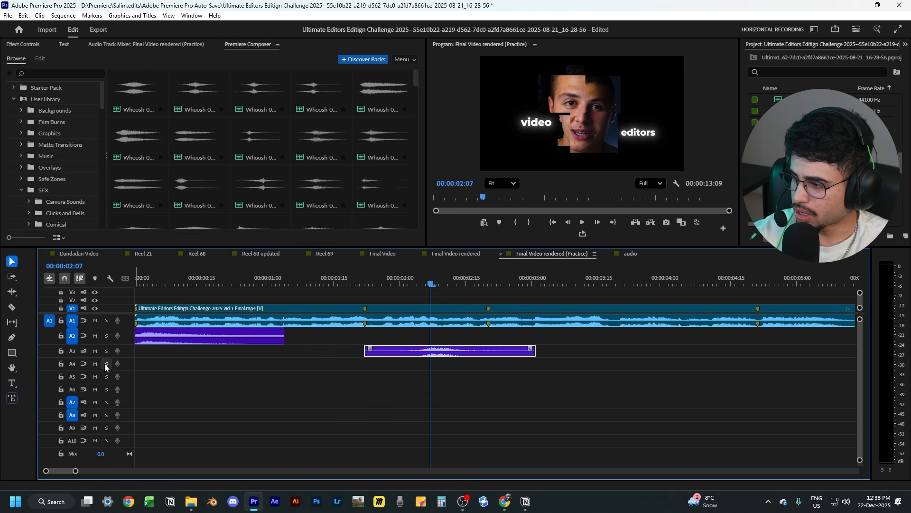
left_click(106, 351)
key("space")
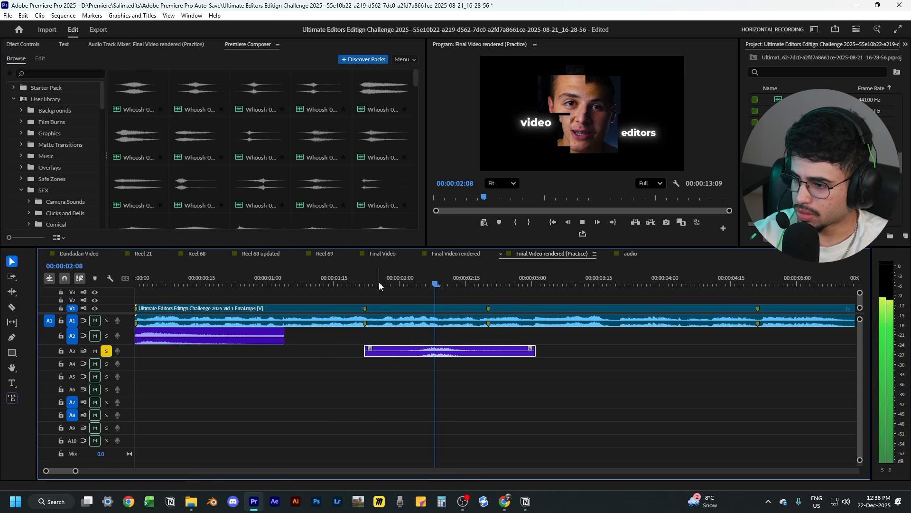
left_click_drag(333, 283, 355, 286)
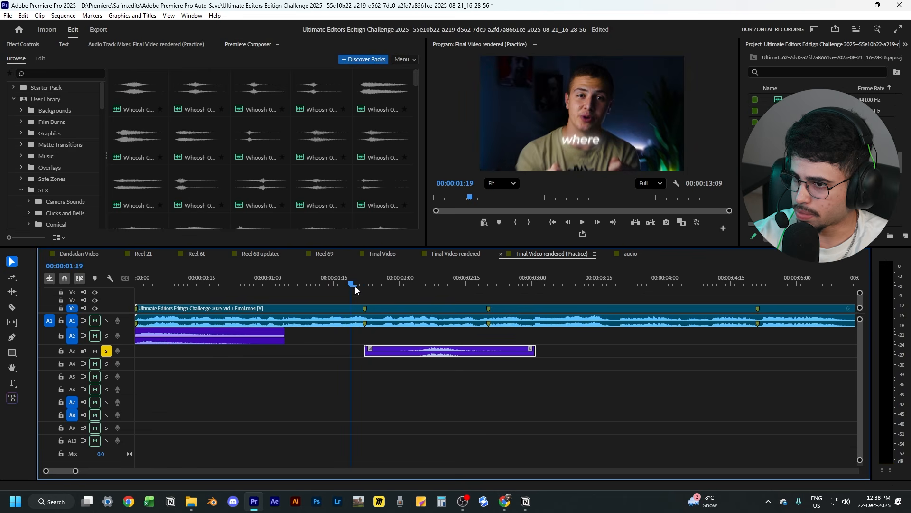
- Move the A3 sound effect to track A4 and nudge it so its waveform peak sits just before the second marker
left_click_drag(429, 353, 351, 364)
mouse_move(350, 285)
left_mouse_down()
mouse_move(342, 285)
mouse_move(356, 287)
left_mouse_up()
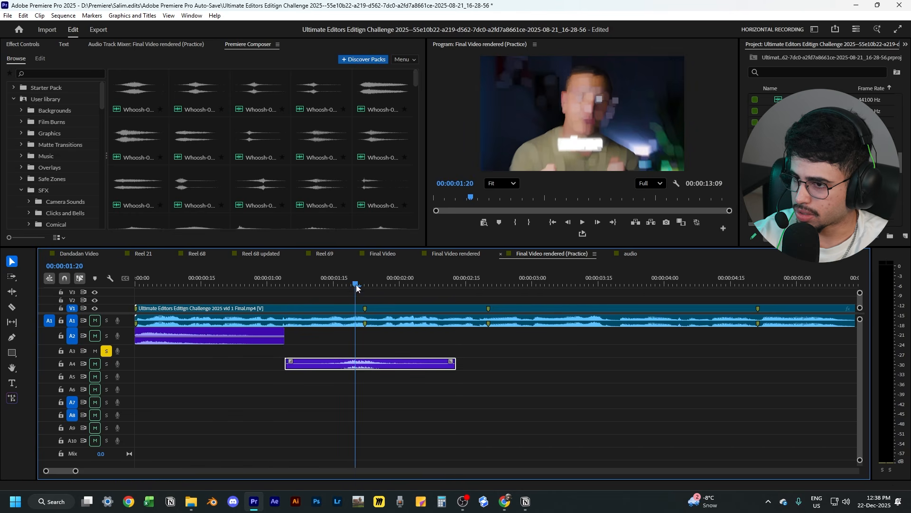
key("alt+Left")
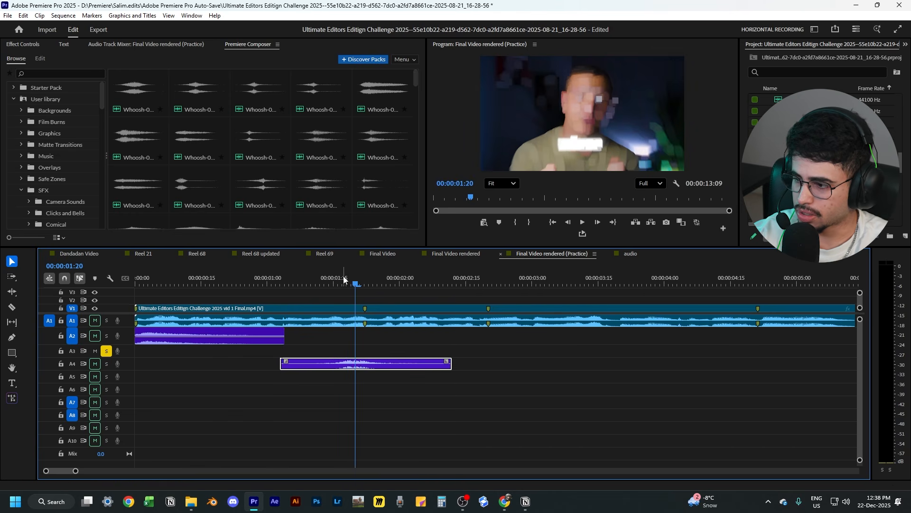
- Turn off the solo on A3, play the opening from the start, and shift the A4 sound effect slightly later
key("Home")
left_click(107, 350)
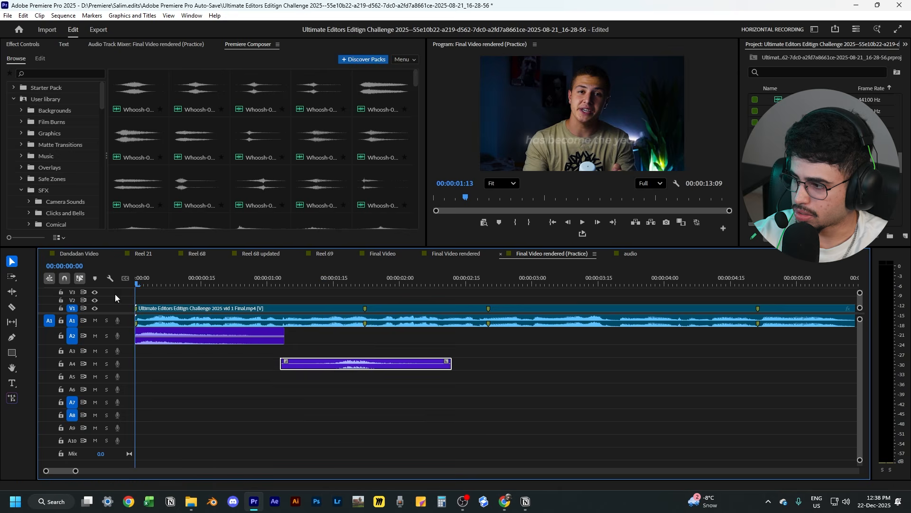
key("space")
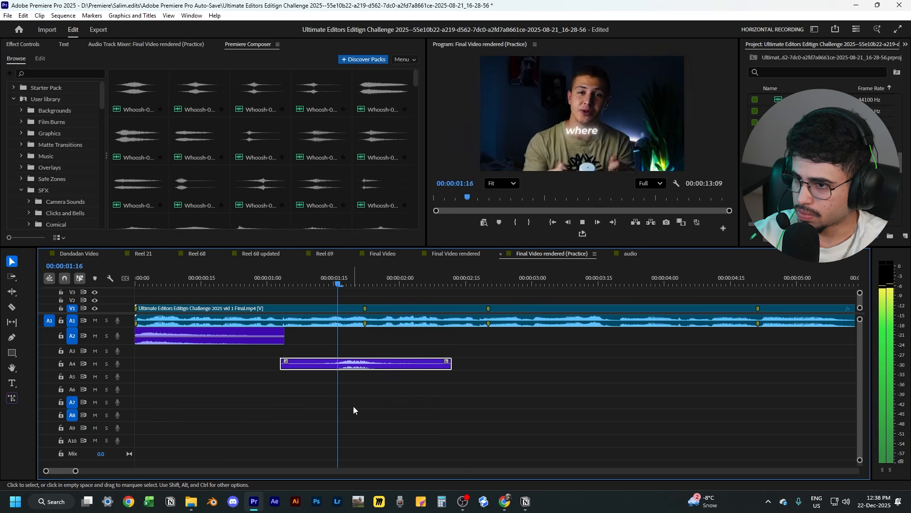
key("space")
left_click(351, 279)
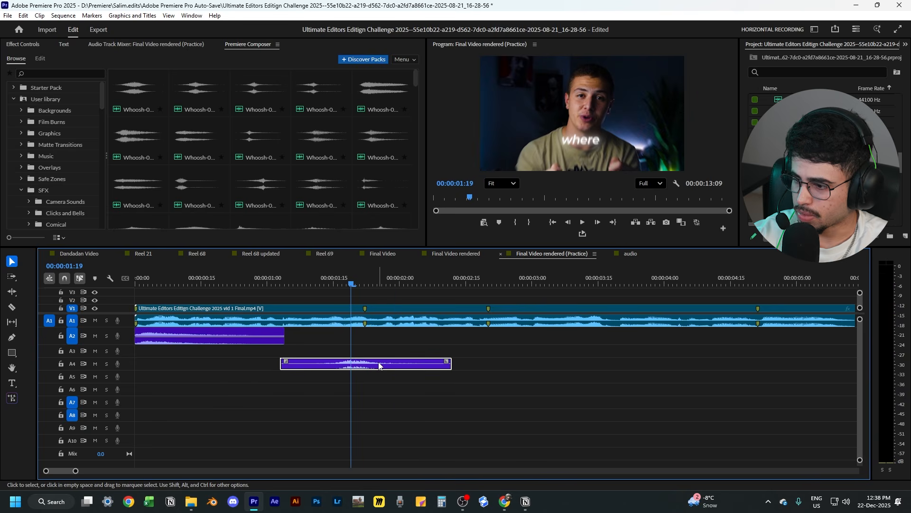
left_click_drag(380, 366, 384, 365)
- Scrub through the "video editors" shot and the transition around the third marker
left_click_drag(348, 285, 435, 284)
key("minus")
key("minus")
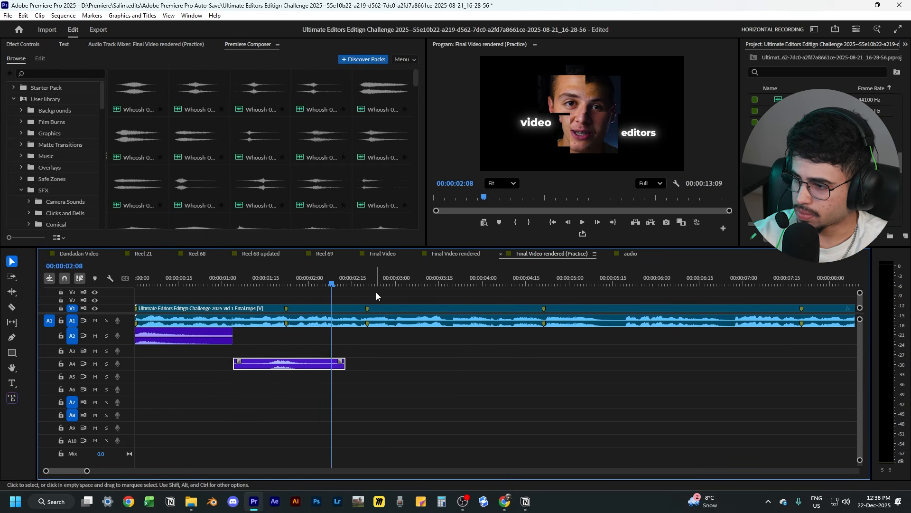
left_click(367, 282)
left_click_drag(356, 284, 393, 281)
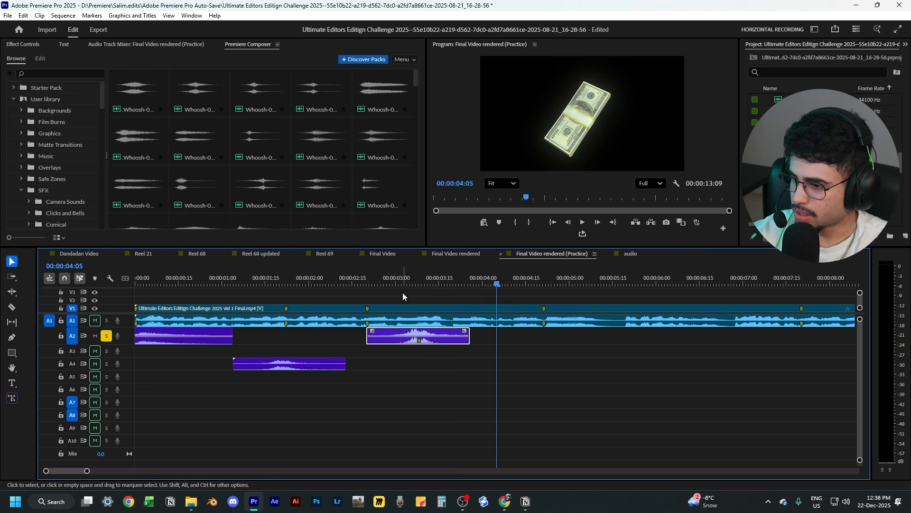
- Play the soloed A2 sound effect by the third marker from just before the clip to check its timing
left_click_drag(403, 284, 355, 284)
left_click(404, 375)
key("space")
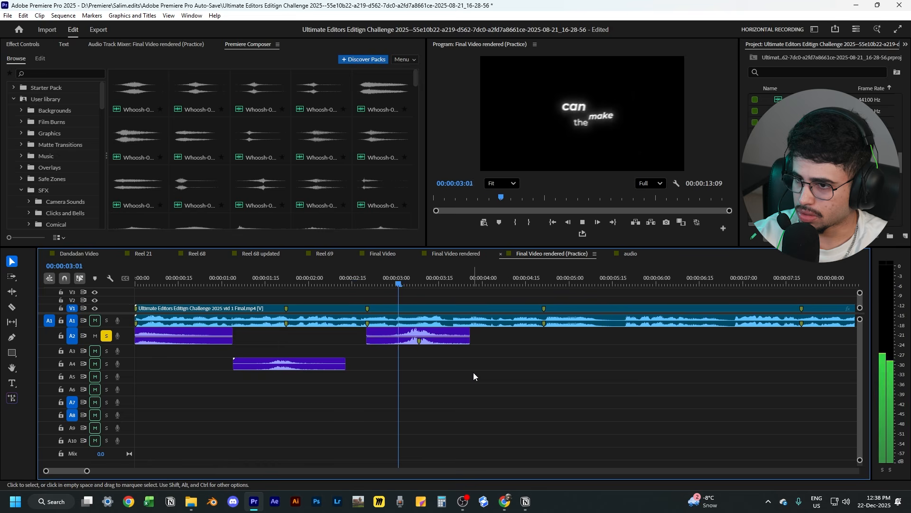
left_click(369, 284)
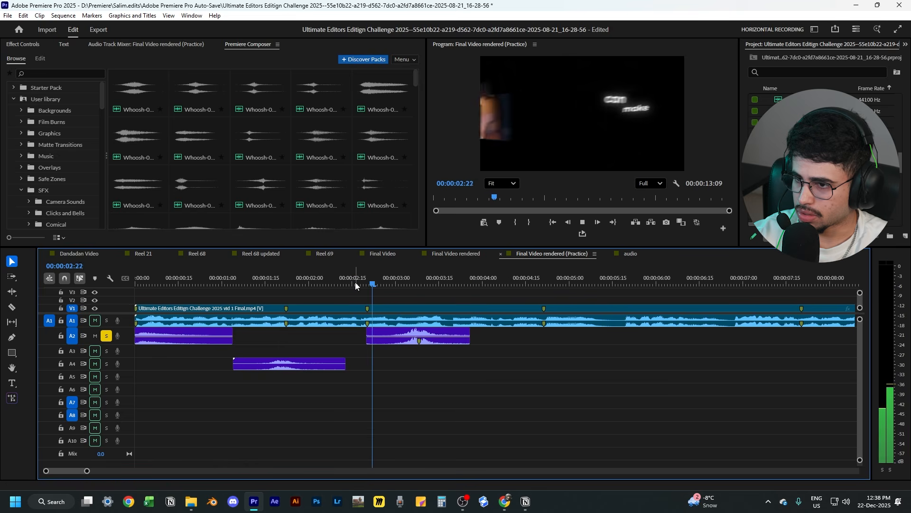
key("space")
key("space")
- Move the second sound effect on A2 earlier so its waveform peak lines up with the third marker
left_click_drag(386, 283, 369, 298)
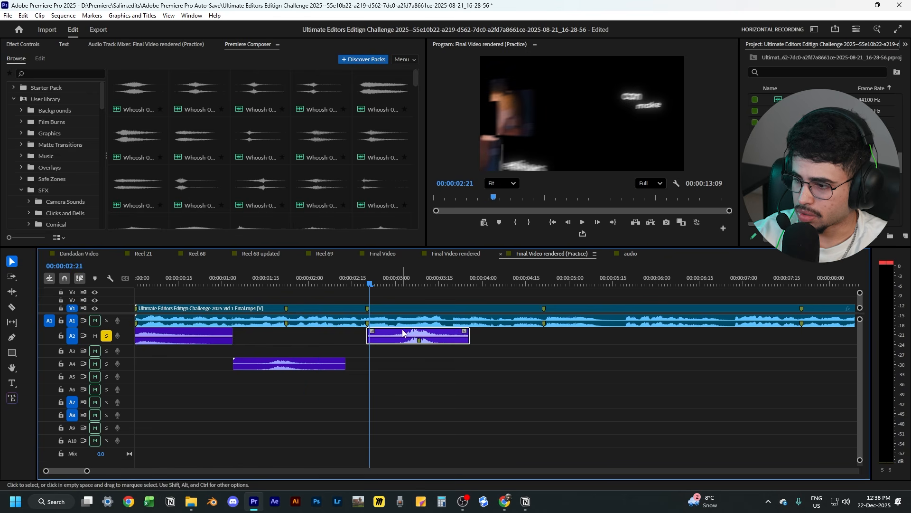
left_click_drag(380, 330, 337, 329)
left_click(329, 278)
left_click_drag(328, 276, 363, 272)
left_click_drag(399, 331, 391, 332)
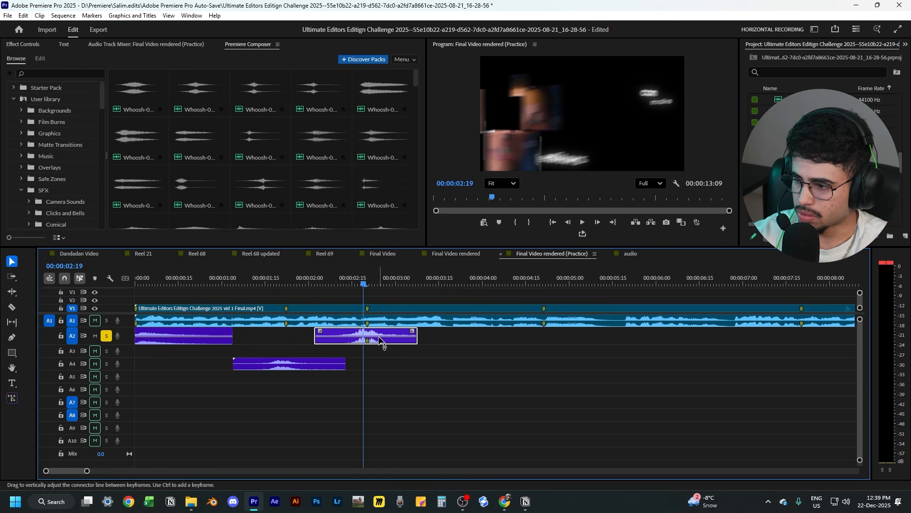
- Turn off the solo on A2 and play the opening from the start with the sound effects on A2 and A4
left_click(106, 336)
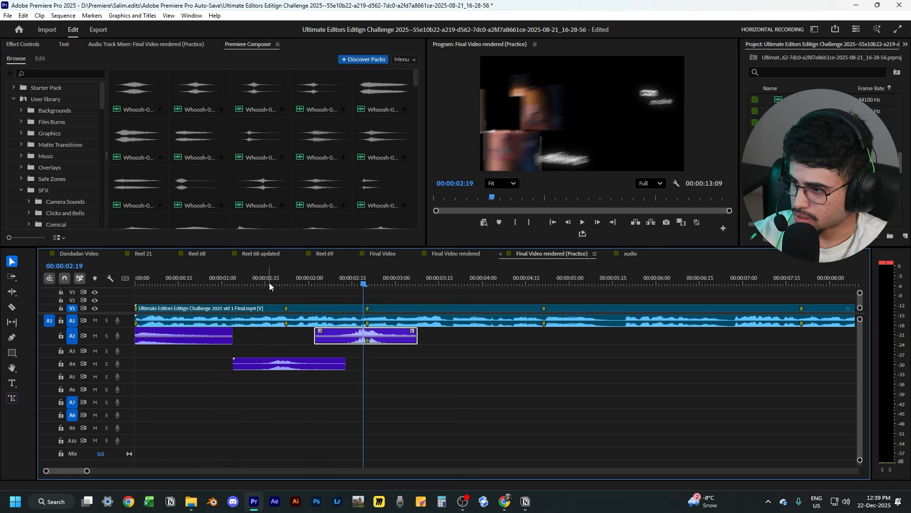
key("Home")
left_click(323, 403)
key("space")
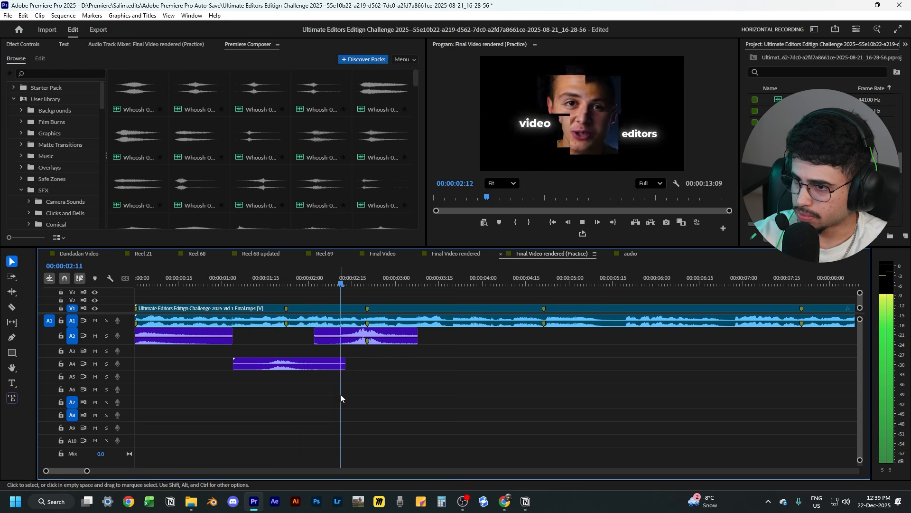
key("space")
key("Home")
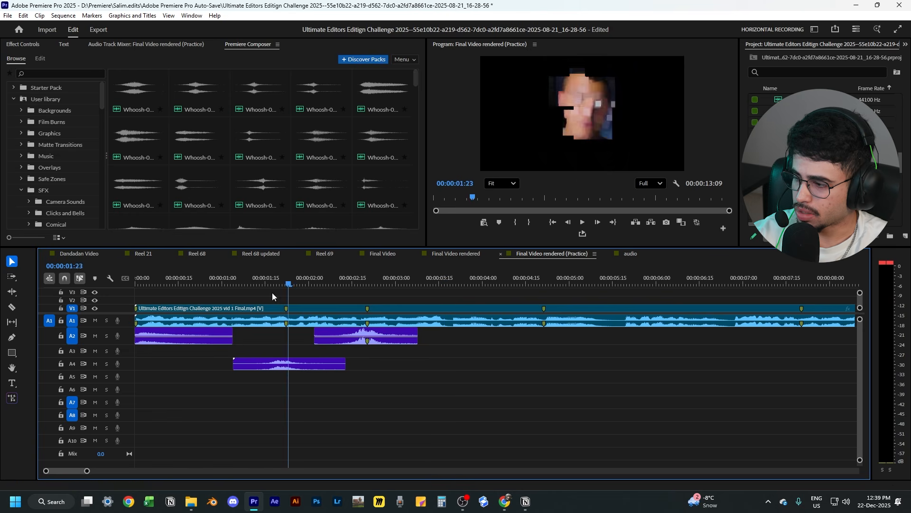
- Select and deselect the placed sound effects, and replay the sequence from the start
left_click_drag(442, 333, 178, 394)
left_click(178, 394)
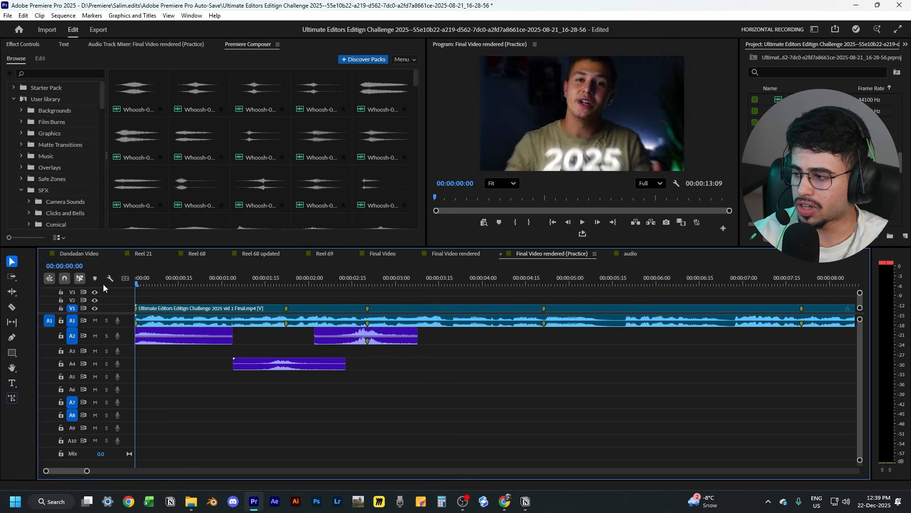
left_click(167, 284)
key("Home")
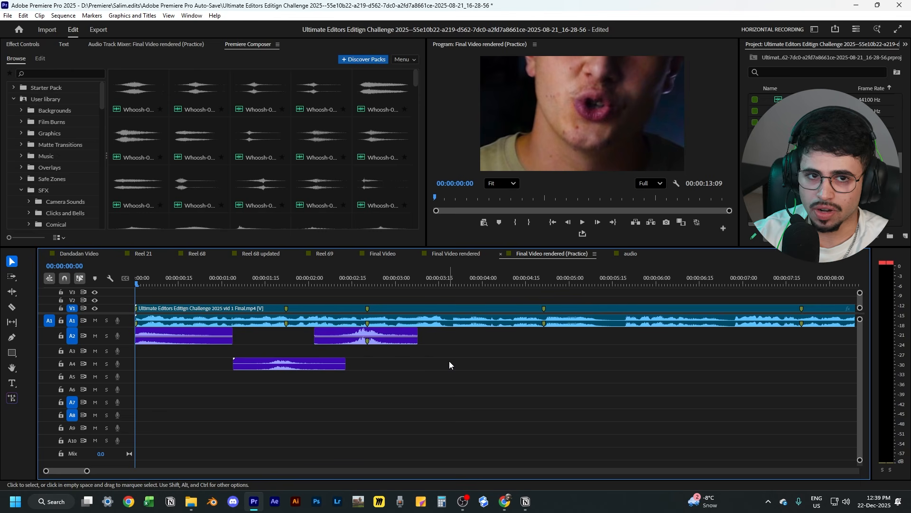
left_click_drag(318, 284, 133, 306)
key("space")
key("space")
- Solo audio tracks A2 and A3 and play all their sound effects from the start of the sequence
scroll(424, 333, "down", 3)
left_click_drag(296, 284, 288, 289)
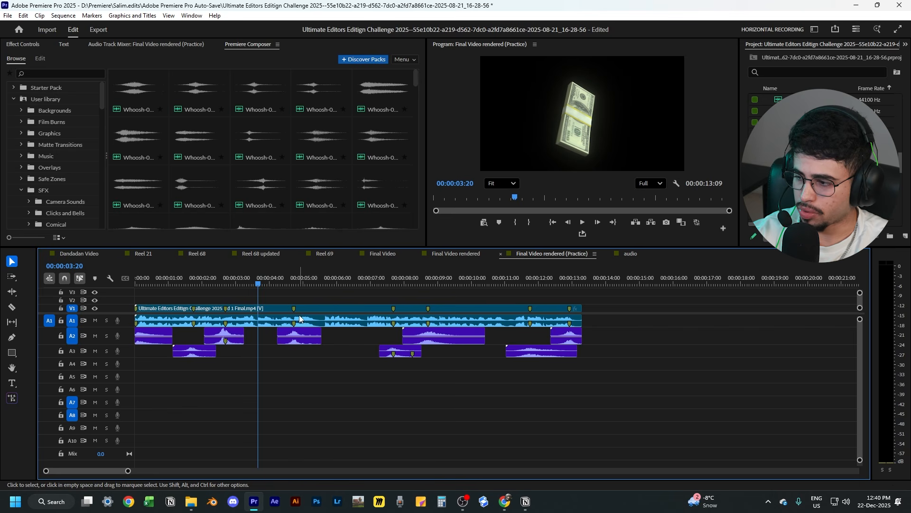
left_click(108, 336)
left_click(108, 350)
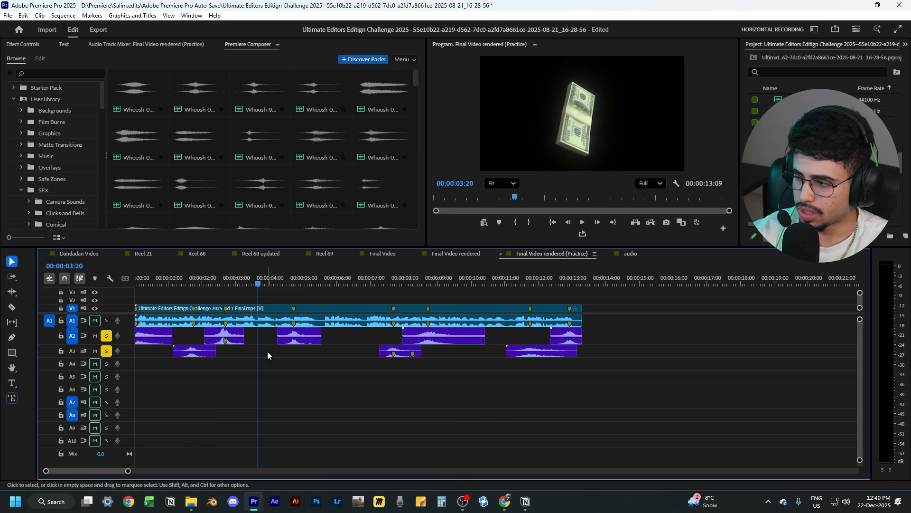
key("Home")
key("space")
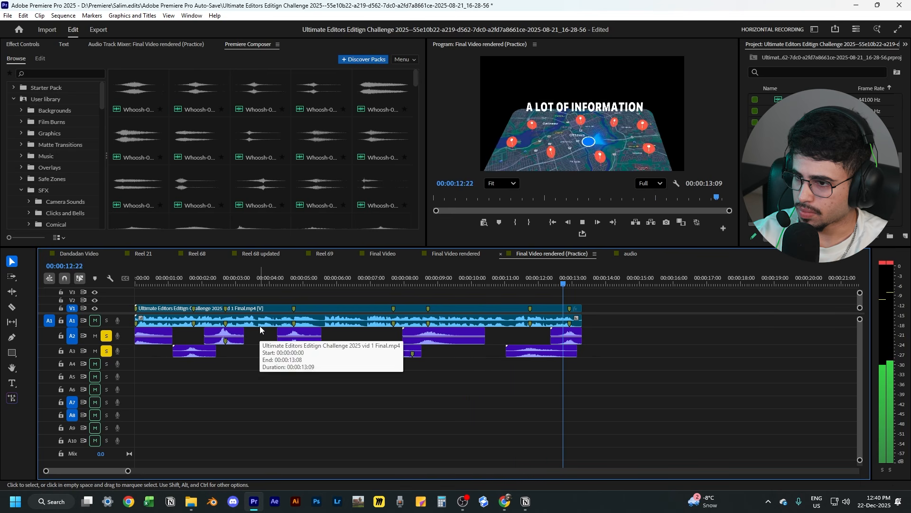
- Add a marker to the main video clip at 00:00:03:11, where the money bundle appears
left_click(254, 283)
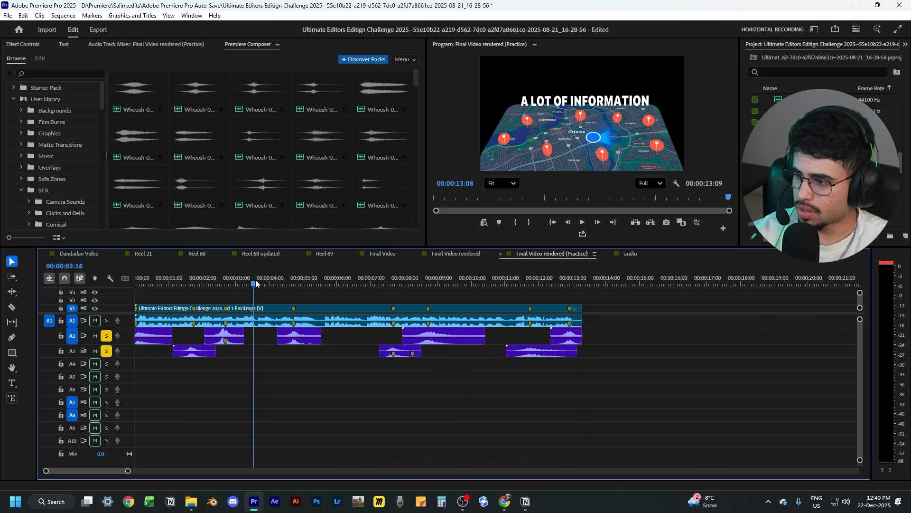
mouse_move(256, 284)
left_mouse_down()
mouse_move(215, 288)
mouse_move(266, 294)
mouse_move(245, 294)
mouse_move(243, 285)
mouse_move(263, 285)
mouse_move(248, 285)
left_mouse_up()
left_click(255, 319)
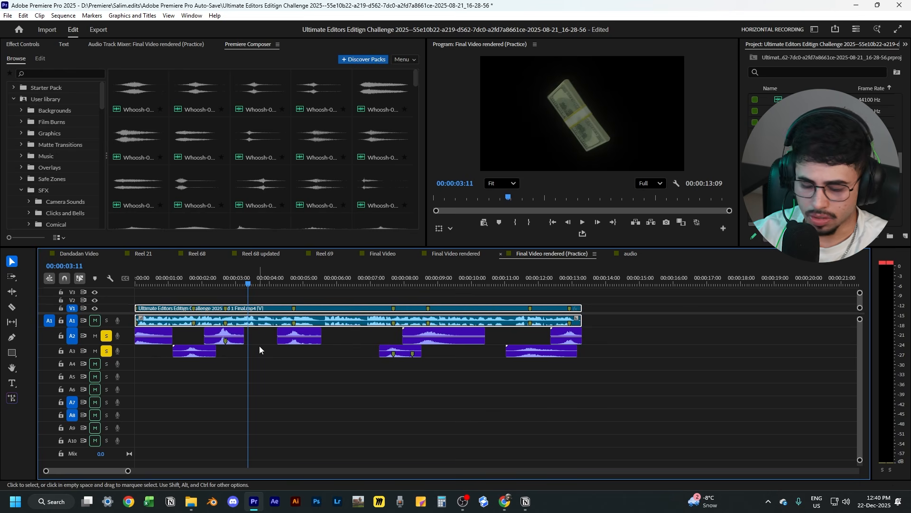
key("m")
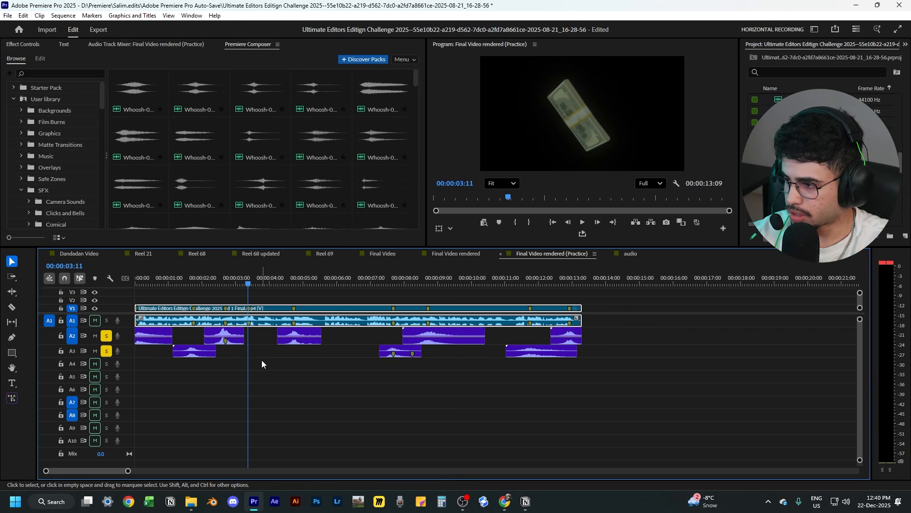
- Add a marker to the main video clip at 00:00:06:07, where the "never been easier" text comes in
left_click(273, 365)
mouse_move(259, 284)
left_mouse_down()
mouse_move(346, 293)
mouse_move(328, 287)
mouse_move(345, 286)
left_mouse_up()
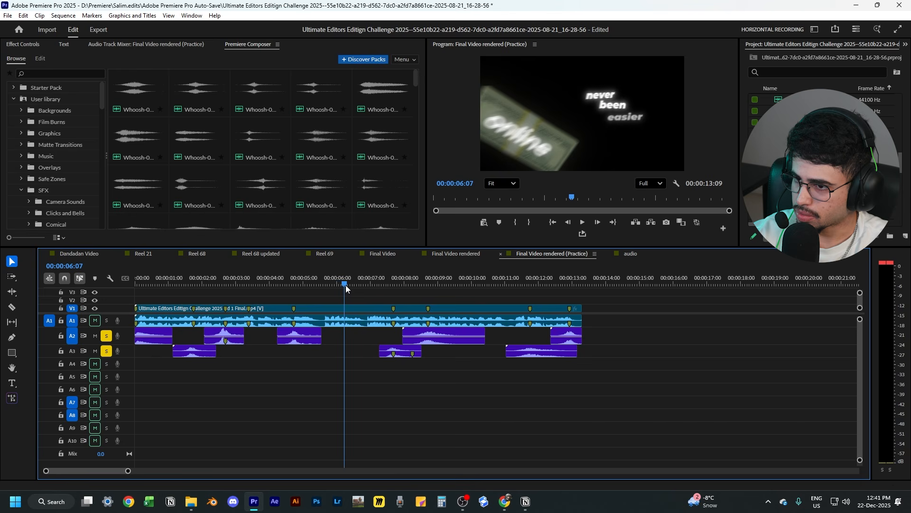
left_click(359, 326)
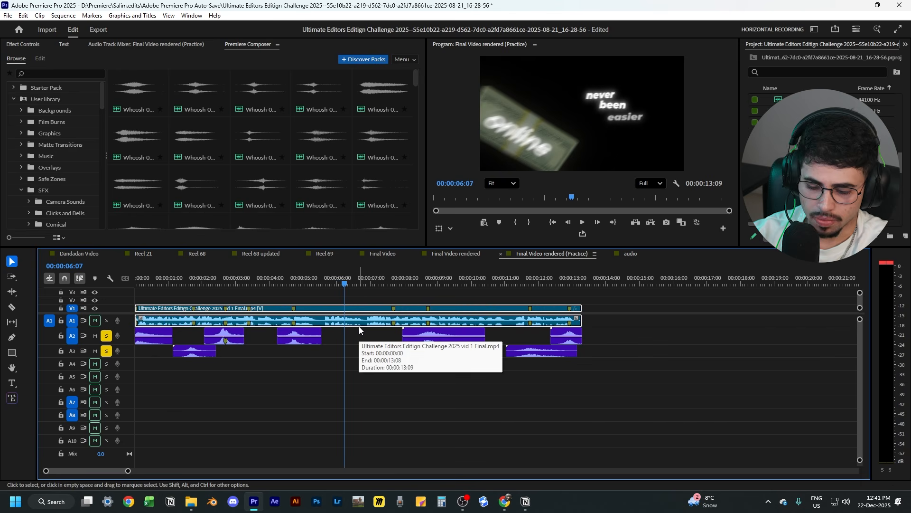
key("m")
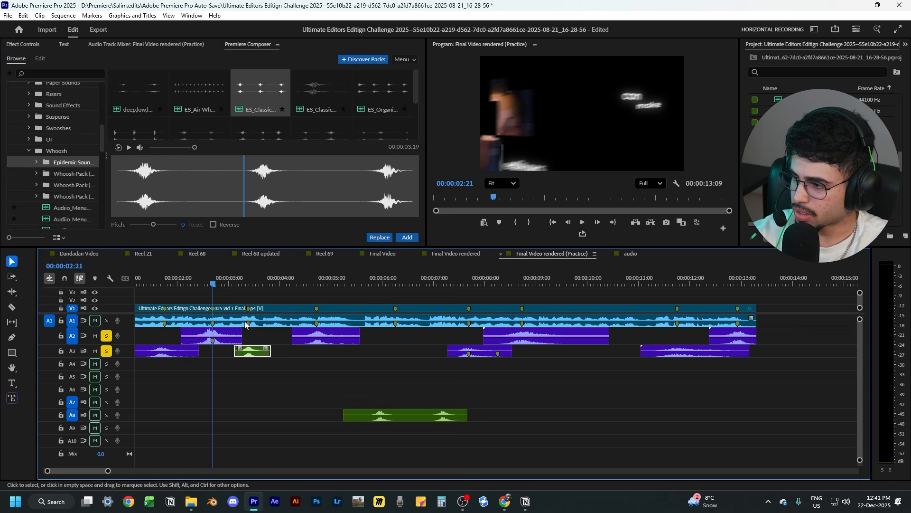
- Play the short green whoosh on A3, adjust its gain by -5 dB and change its label colour to match the purple effects
key("shift+Right")
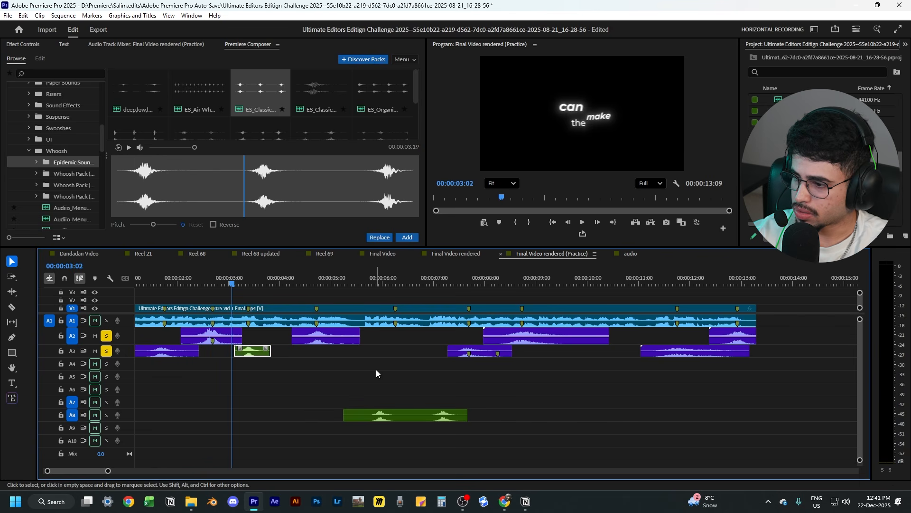
key("space")
key("space")
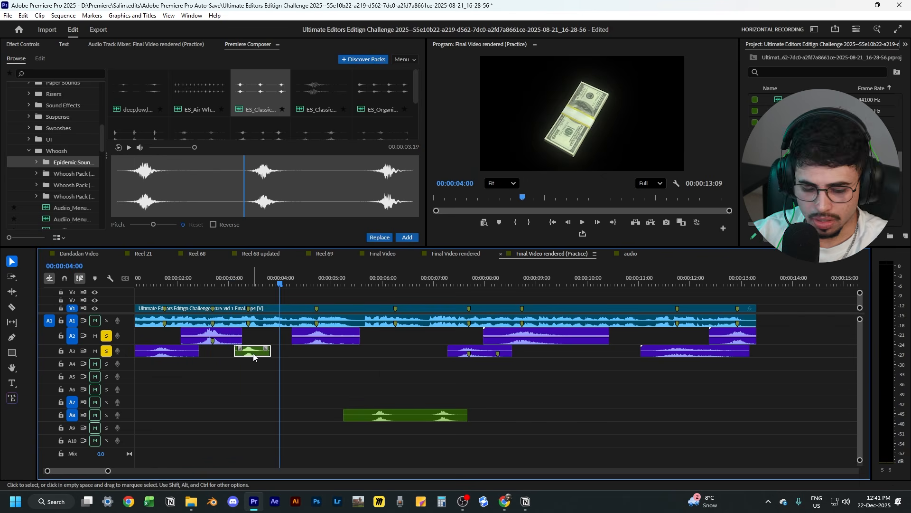
key("g")
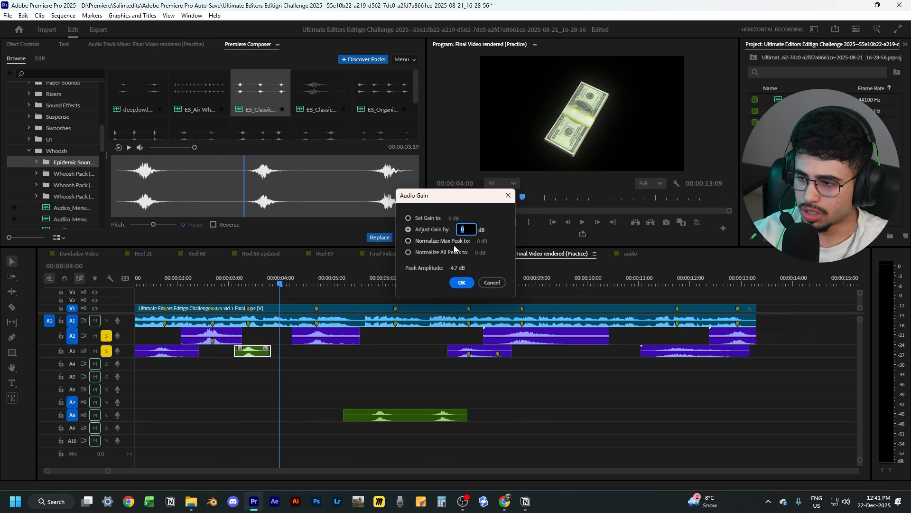
type("-5")
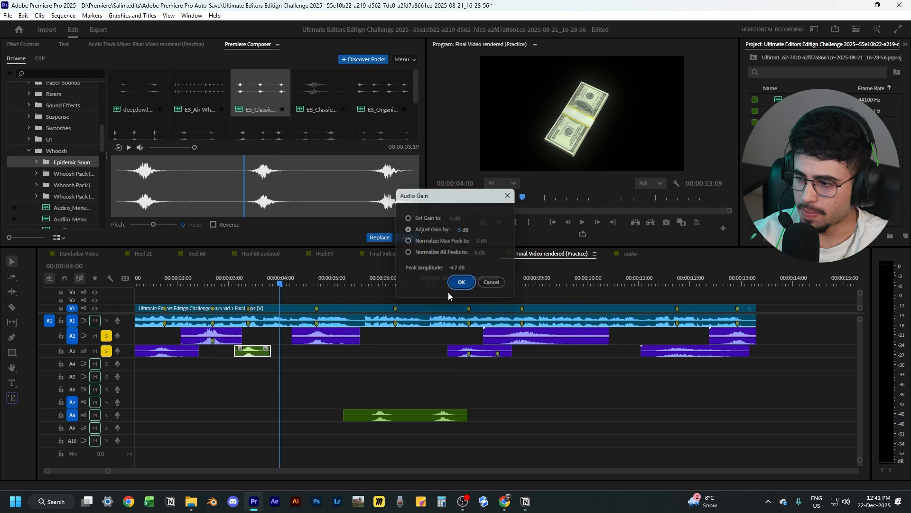
left_click(464, 284)
right_click(254, 352)
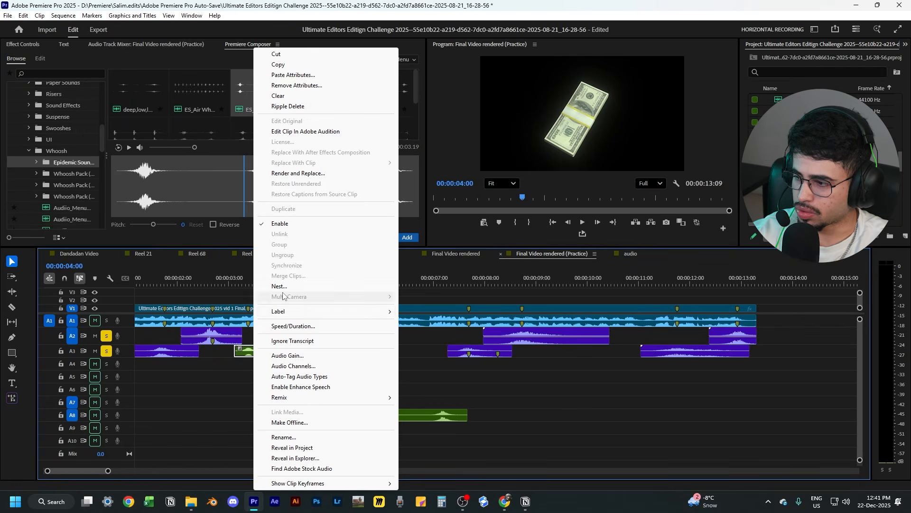
mouse_move(312, 317)
left_click(450, 327)
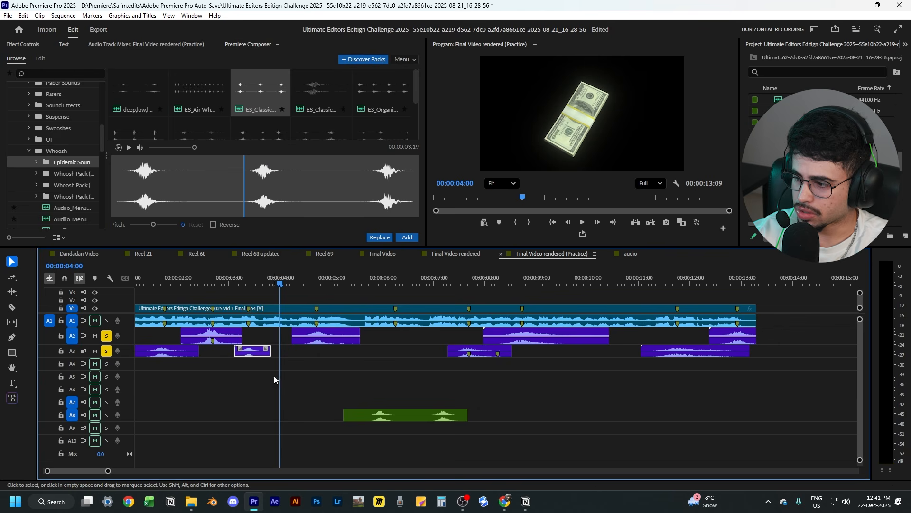
- Play the sequence from 00:00:02:18 through the money bundle to check the short whoosh on A3
scroll(218, 359, "up", 1)
scroll(148, 352, "up", 1)
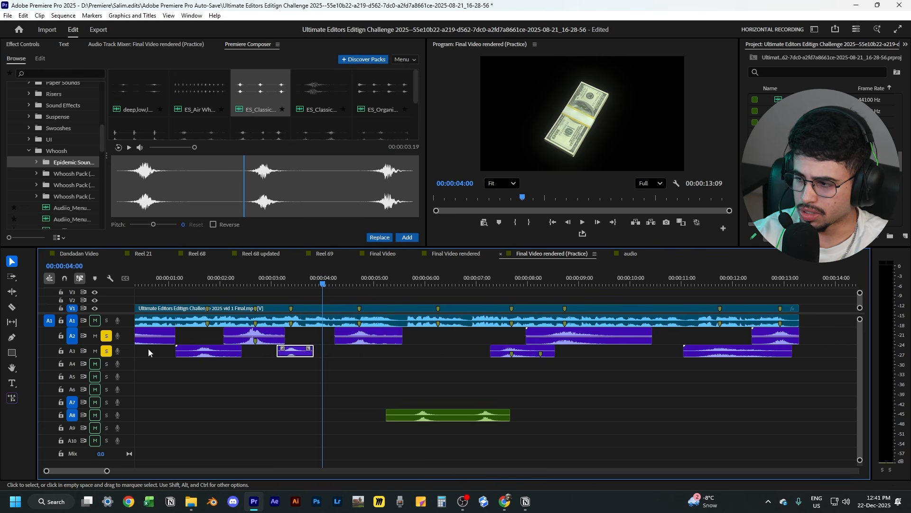
left_click_drag(282, 283, 253, 287)
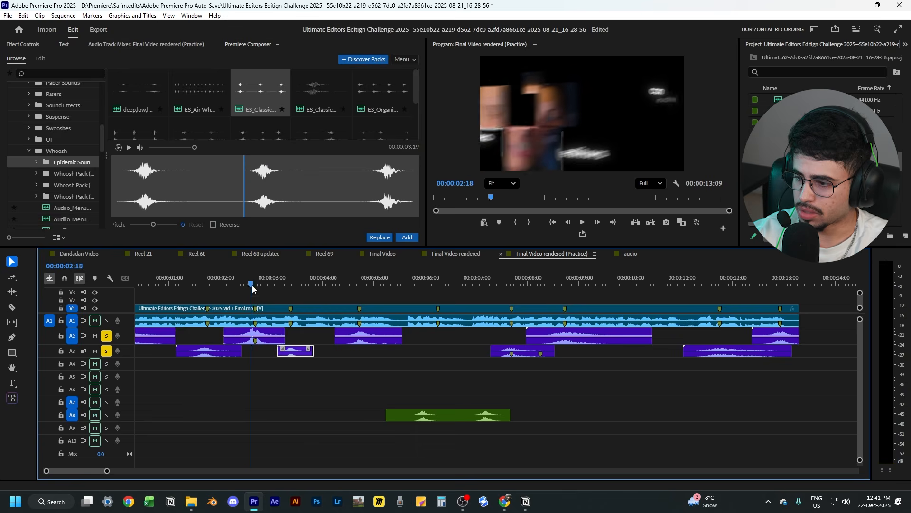
key("space")
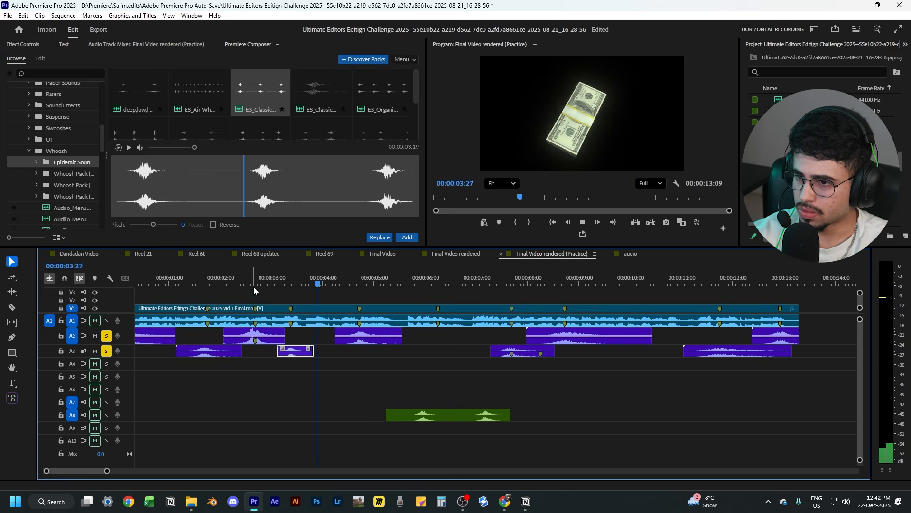
key("space")
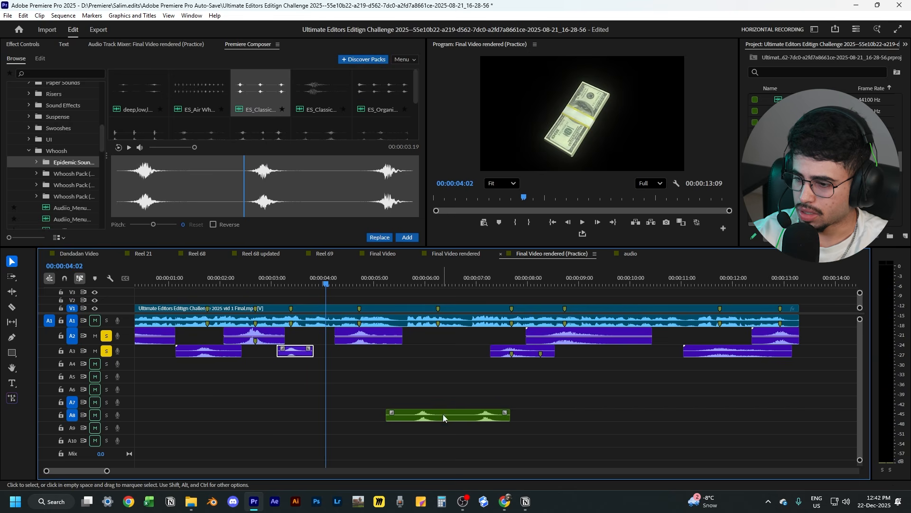
- Try the leftover double whoosh from A8 on A6 around the 00:00:06:07 marker and play that section
left_click_drag(443, 416, 633, 392)
key("space")
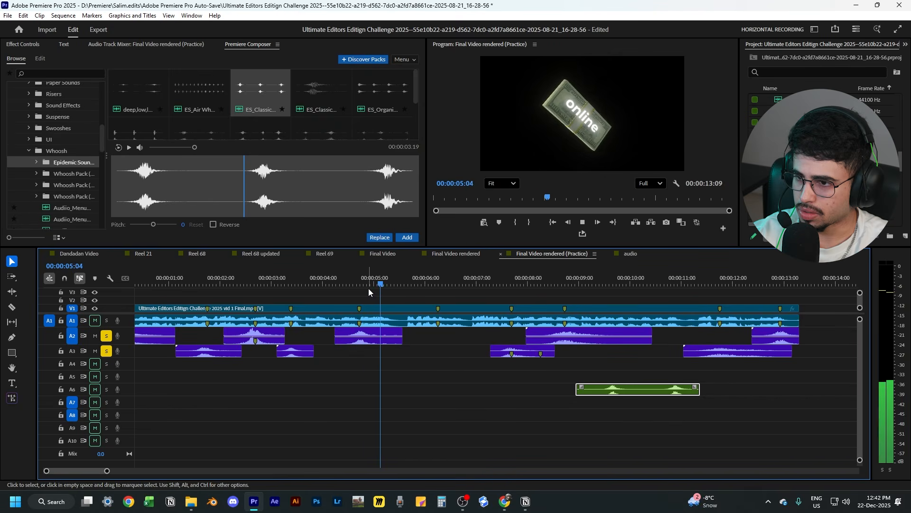
key("space")
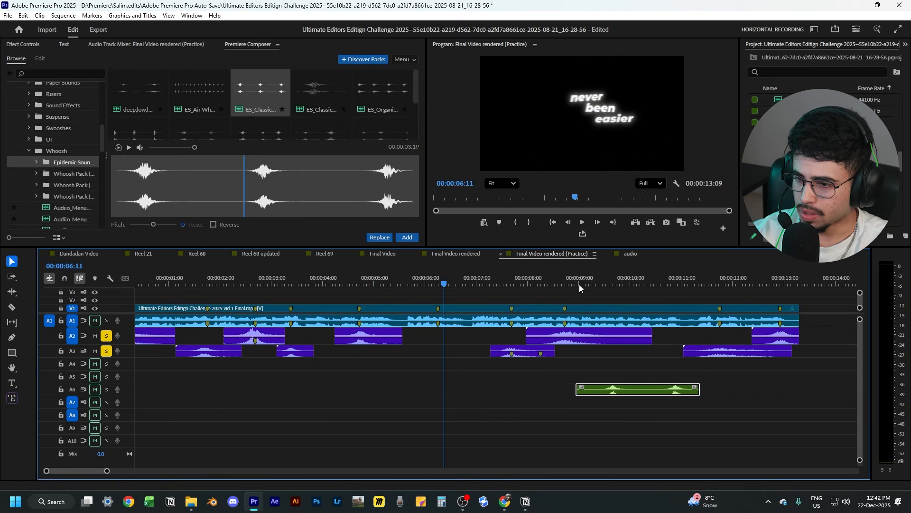
left_click_drag(627, 392, 446, 391)
left_click(416, 278)
key("space")
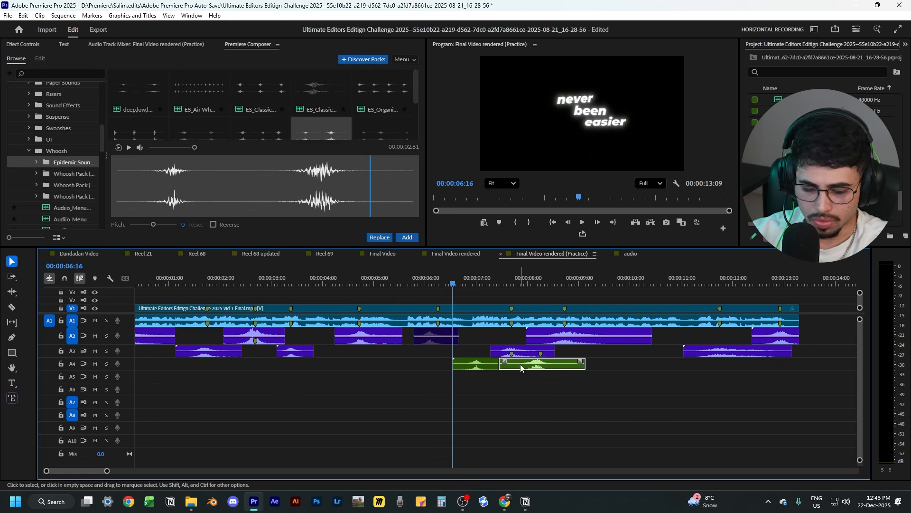
- Delete the second part of the split whoosh on A4 and align the remaining peak with the 00:00:06:07 marker, checking it by playback
key("Delete")
left_click_drag(476, 369, 450, 367)
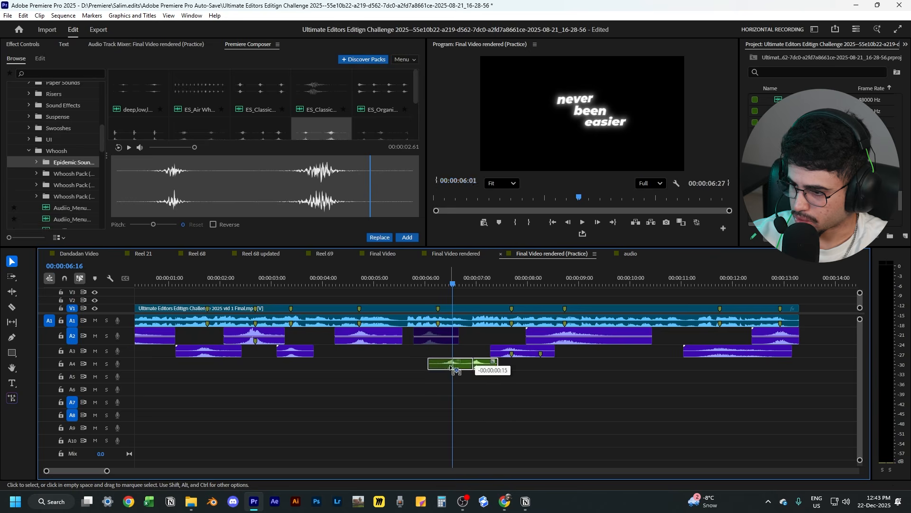
left_click_drag(450, 367, 434, 367)
left_click(412, 284)
key("space")
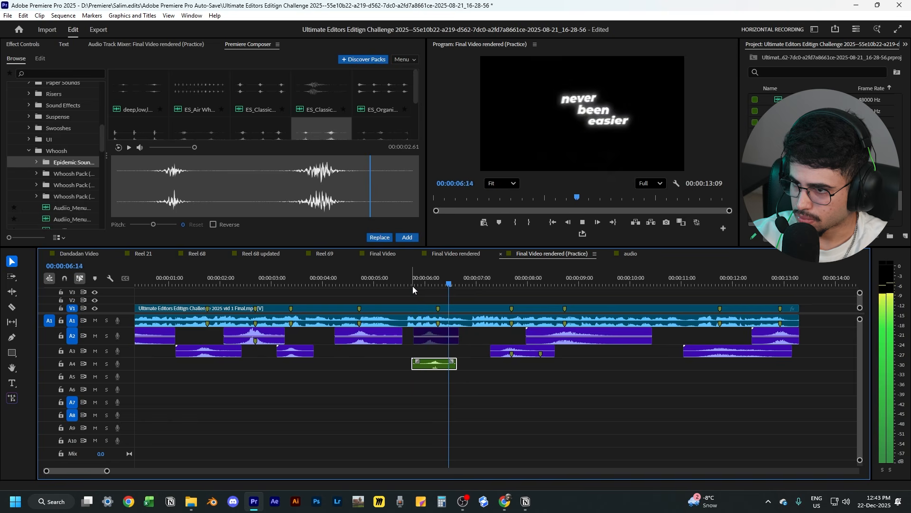
left_click(407, 285)
key("space")
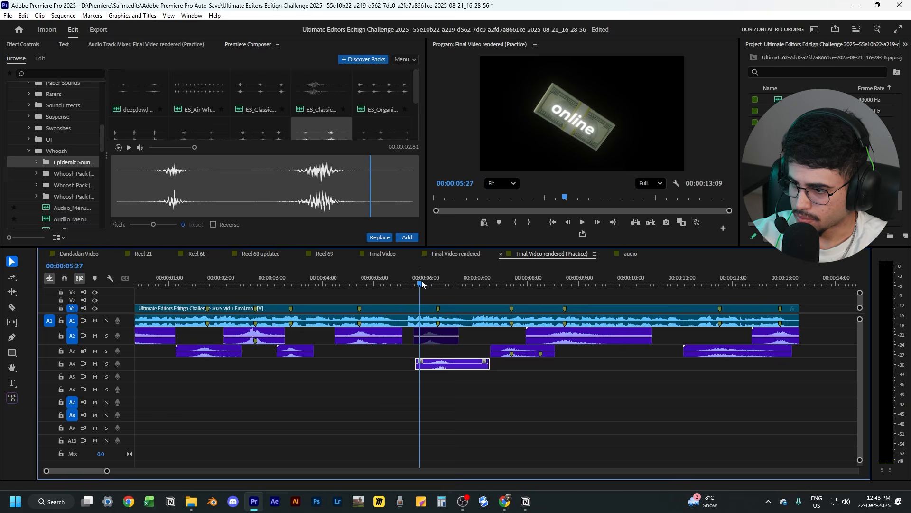
- Nudge the purple whoosh on A4 slightly earlier so its peak meets the 00:00:06:07 marker, replaying the transition
key("space")
left_click_drag(422, 281, 411, 280)
key("space")
key("space")
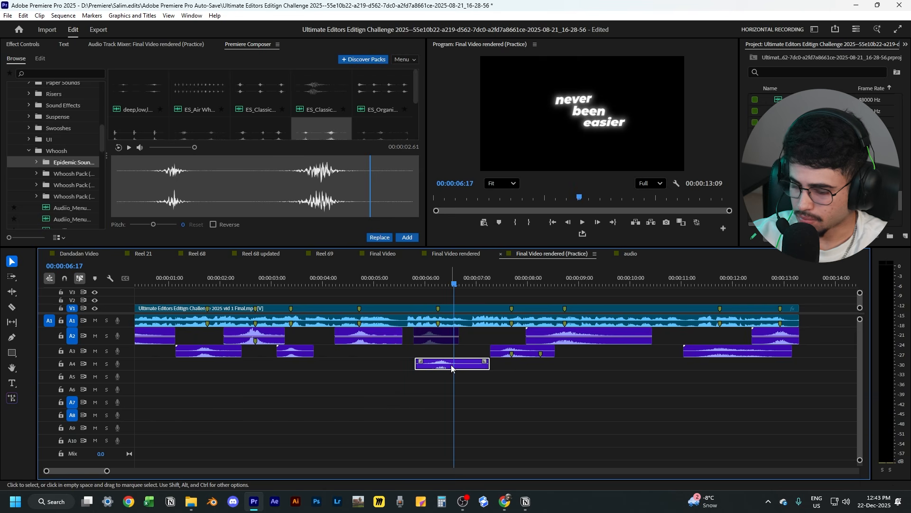
left_click(420, 281)
key("space")
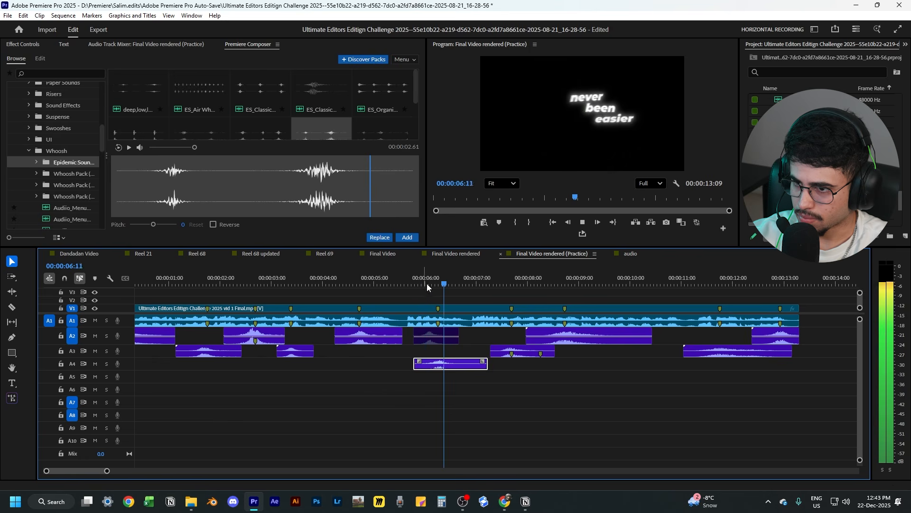
key("space")
- Trim the end of the A4 whoosh to just past 00:00:06:20 and move it onto A2 in place of the disabled clip
left_click(442, 344)
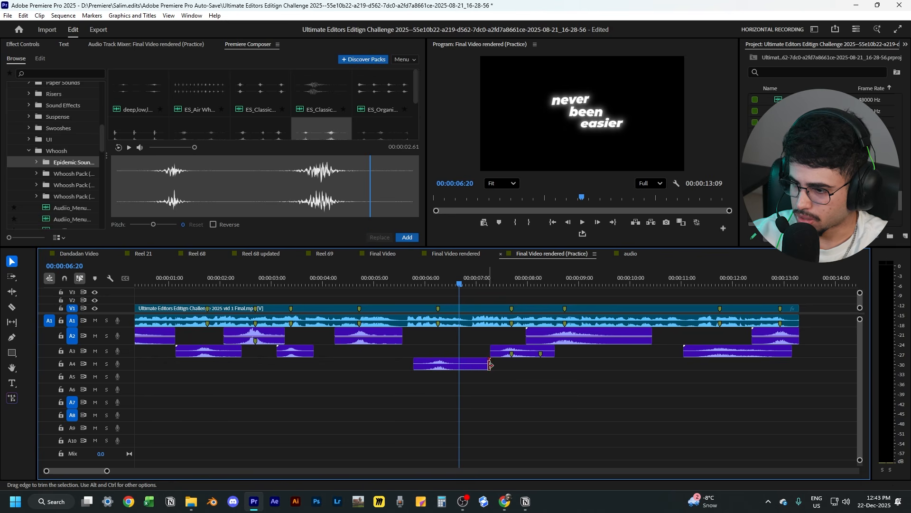
left_click_drag(487, 364, 464, 367)
left_click(442, 366)
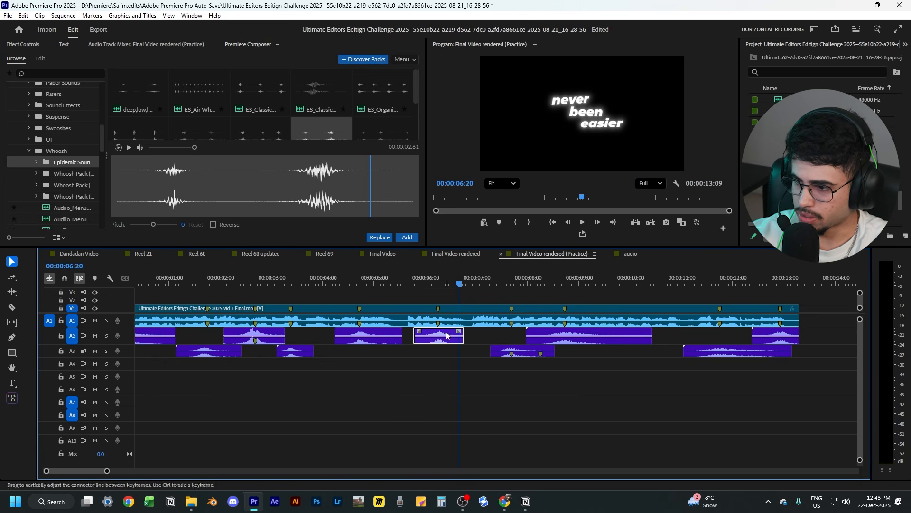
- Play the whole sequence from the start to 00:00:13:02 to review all placed whooshes with the video
left_click_drag(416, 283, 425, 295)
left_click_drag(216, 286, 128, 290)
scroll(258, 383, "down", 1)
key("space")
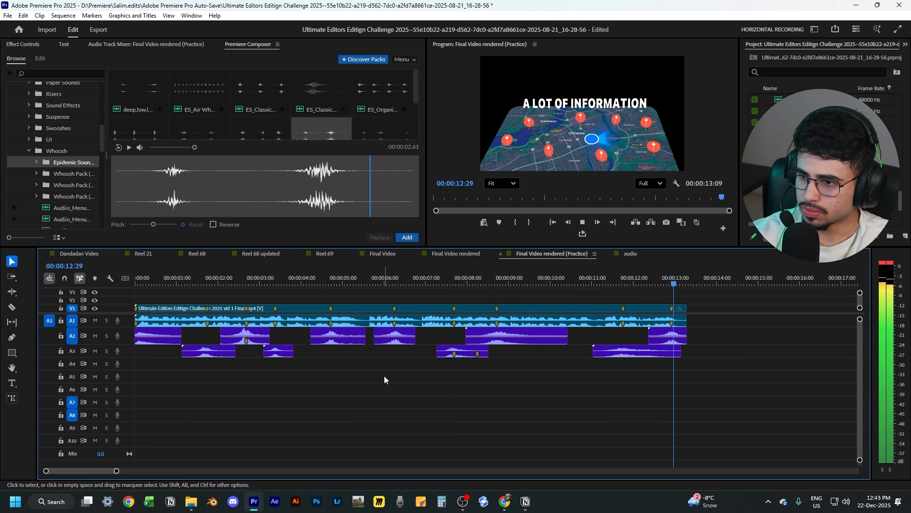
key("space")
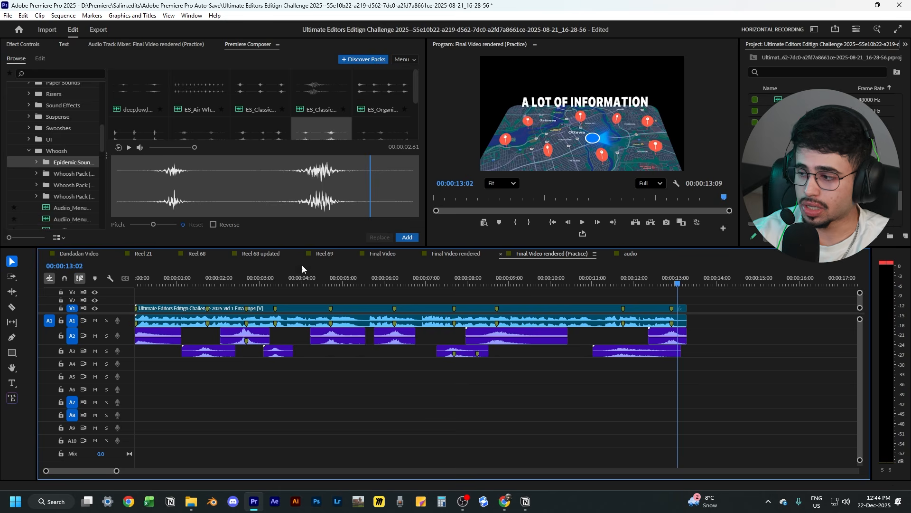
- Return to the start of the sequence and scrub through the opening to 00:00:01:26
key("Home")
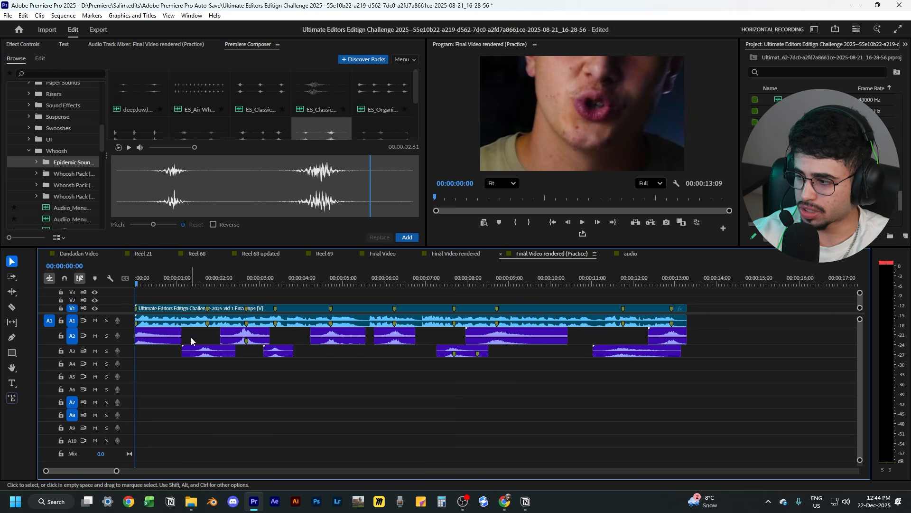
left_click(156, 283)
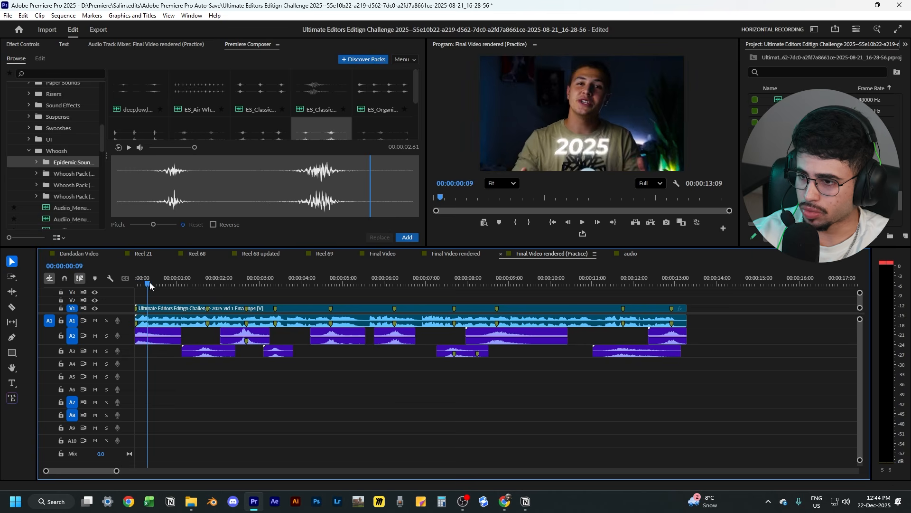
left_click_drag(156, 284, 213, 288)
left_click(198, 284)
- Open the main video clip in the Source monitor and clear all of its markers
left_click(218, 310)
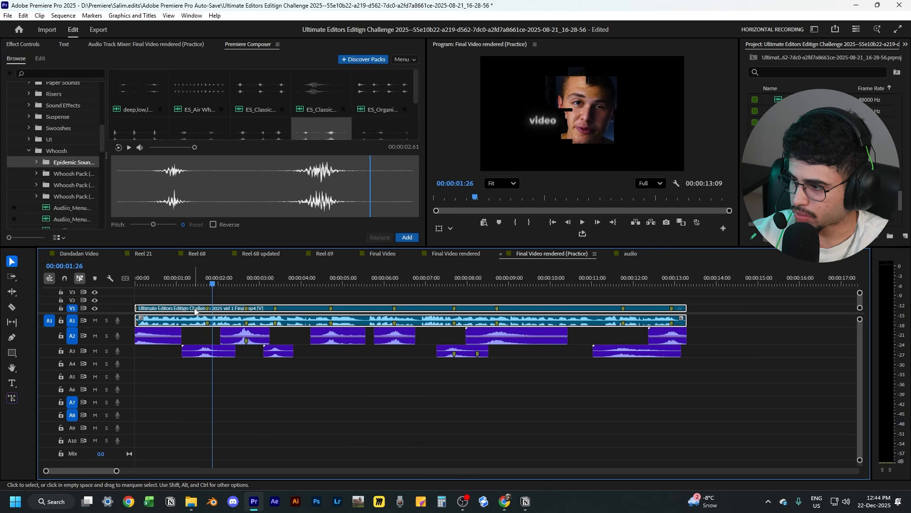
right_click(195, 311)
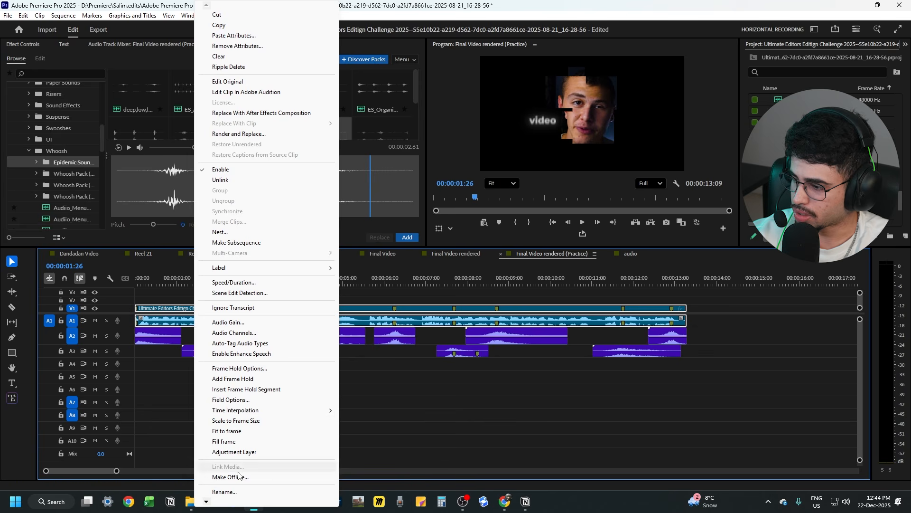
left_click(426, 365)
double_click(379, 308)
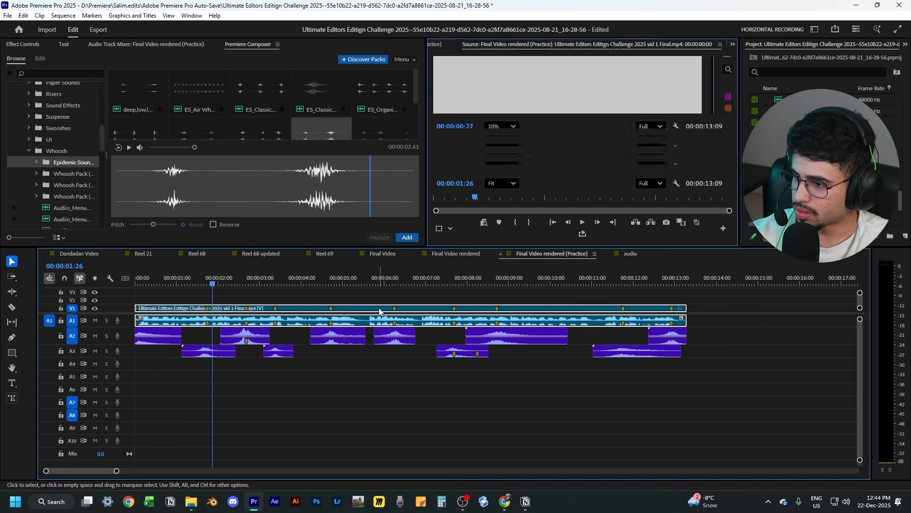
right_click(565, 135)
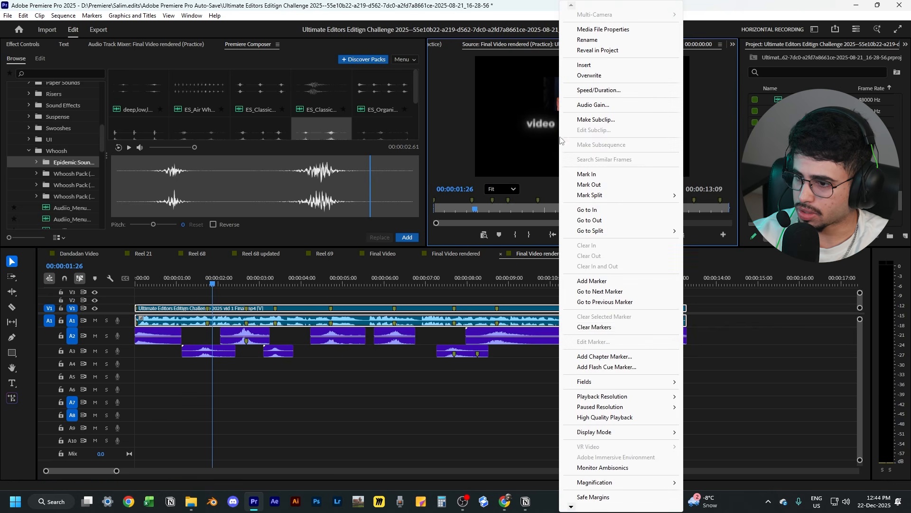
left_click(609, 333)
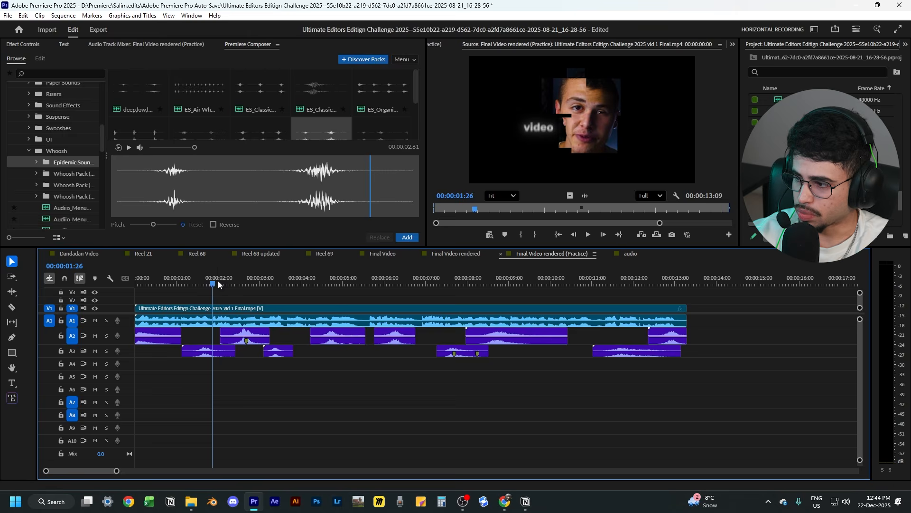
- Add a marker to the main video clip at 00:00:01:22, where the pixelated face appears, and scrub ahead to 00:00:05:03
left_click_drag(216, 283, 209, 284)
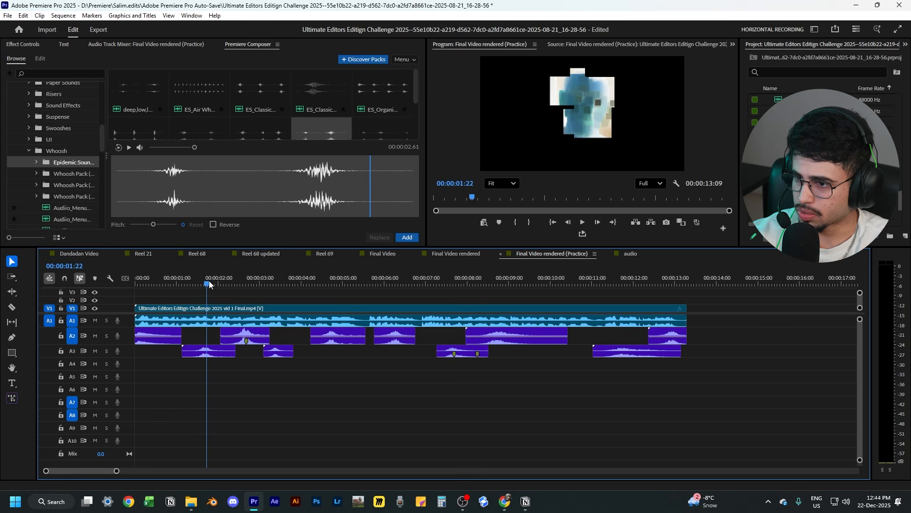
left_click(212, 309)
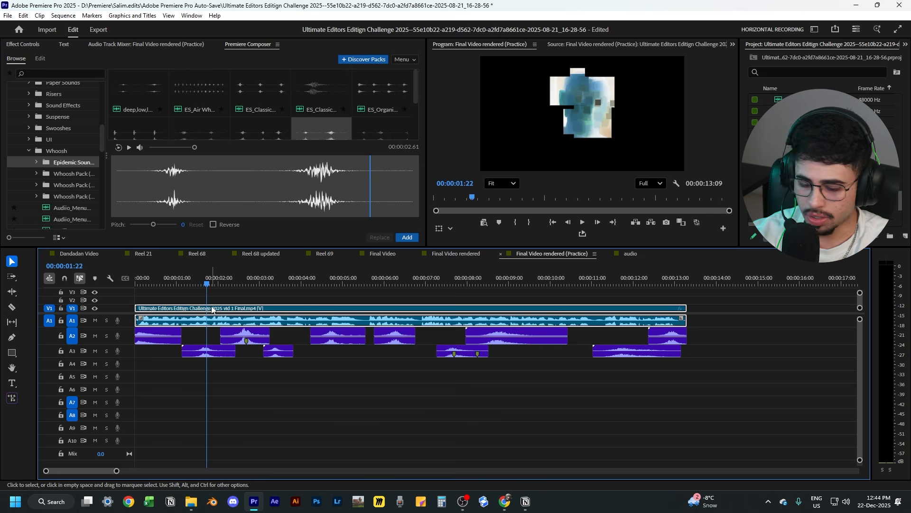
left_click(240, 380)
left_click_drag(220, 285, 348, 268)
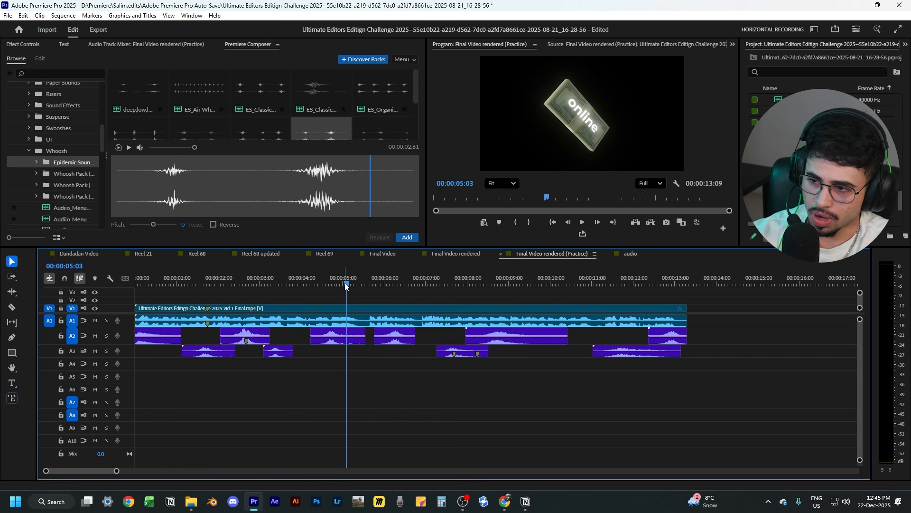
- Add markers to the main video clip at about 00:00:08:12, where the text line appears, and at 00:00:10:13
left_click_drag(346, 284, 496, 285)
left_click(494, 310)
key("ctrl+k")
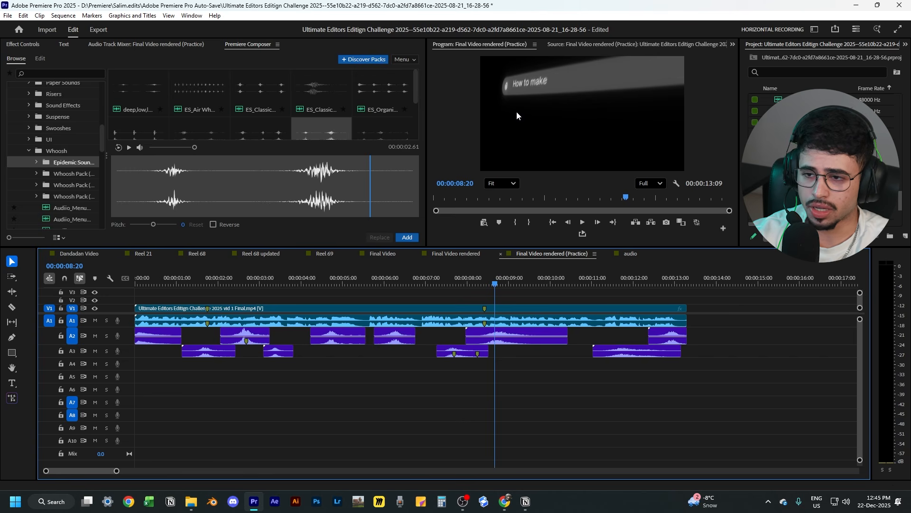
left_click_drag(531, 284, 570, 286)
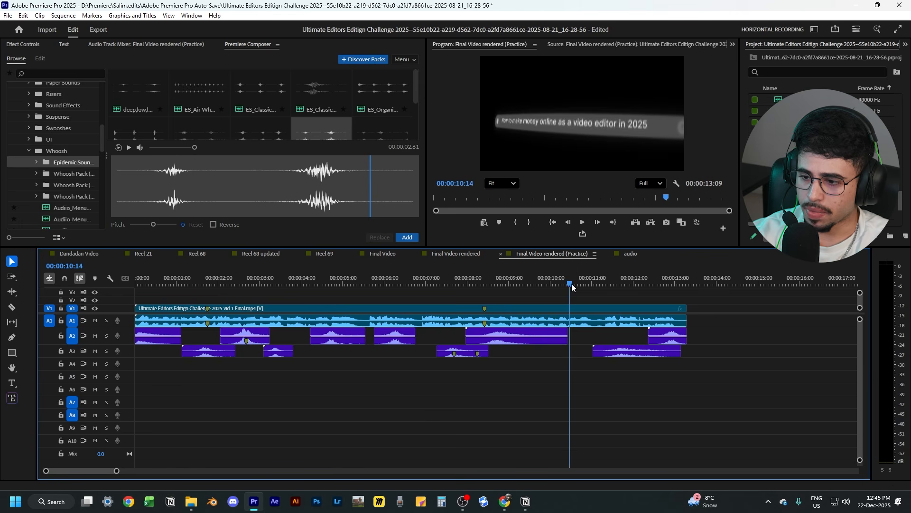
key("Left")
key("m")
- Add a marker to the main video clip at 00:00:11:25, where the first pin appears on the map, and scrub onward
key("space")
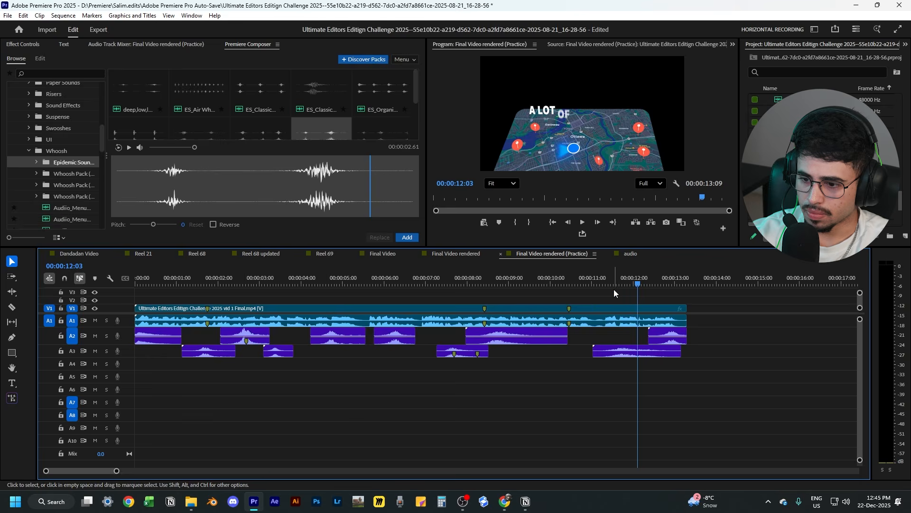
left_click(635, 284)
left_click_drag(637, 284, 628, 282)
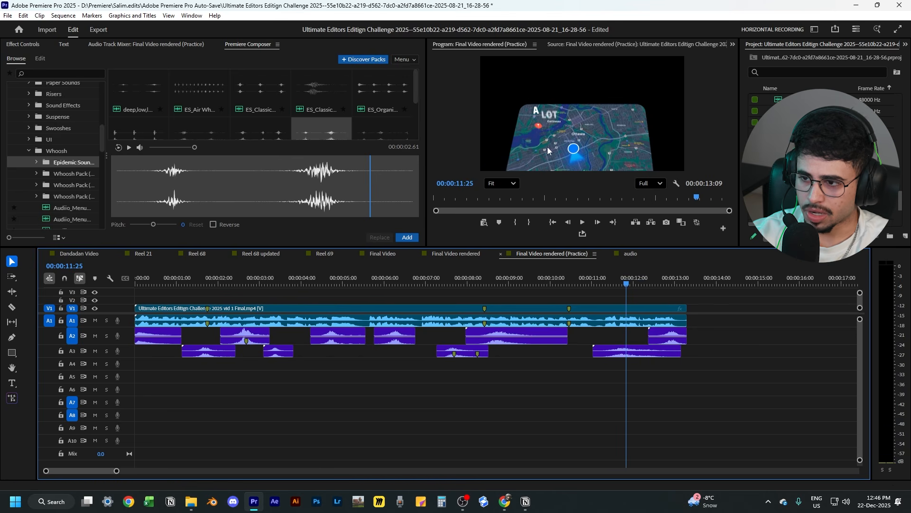
left_click(641, 309)
key("m")
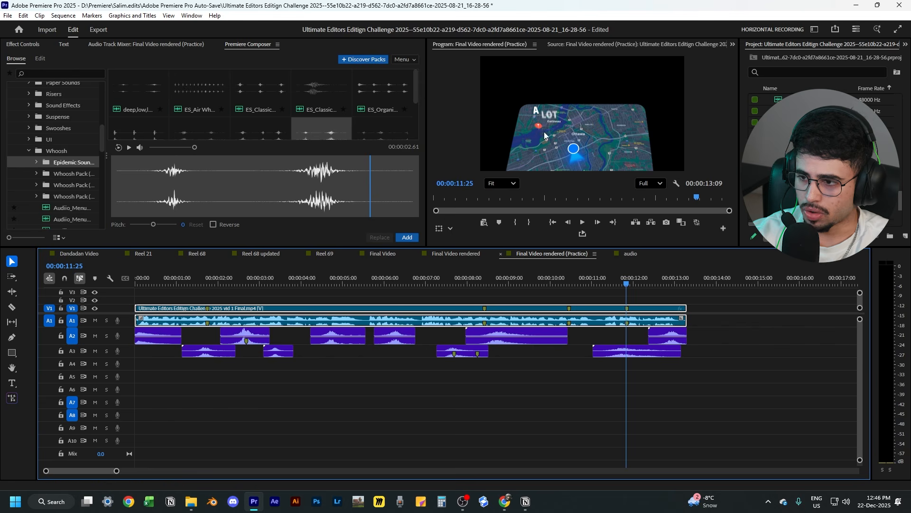
left_click_drag(632, 283, 667, 284)
- Place the Glitches sound effect on track A2 over the pixelated-face marker, starting at about 00:00:01:17
left_click(202, 336)
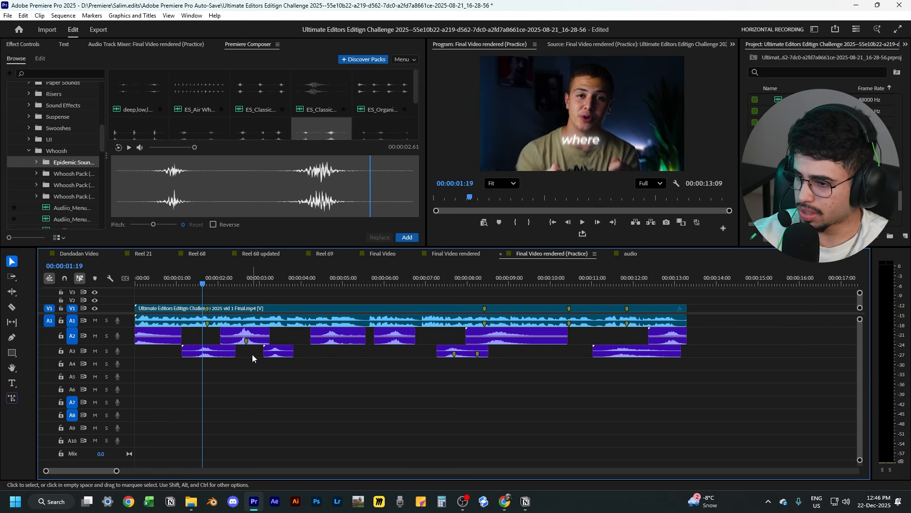
left_click(215, 284)
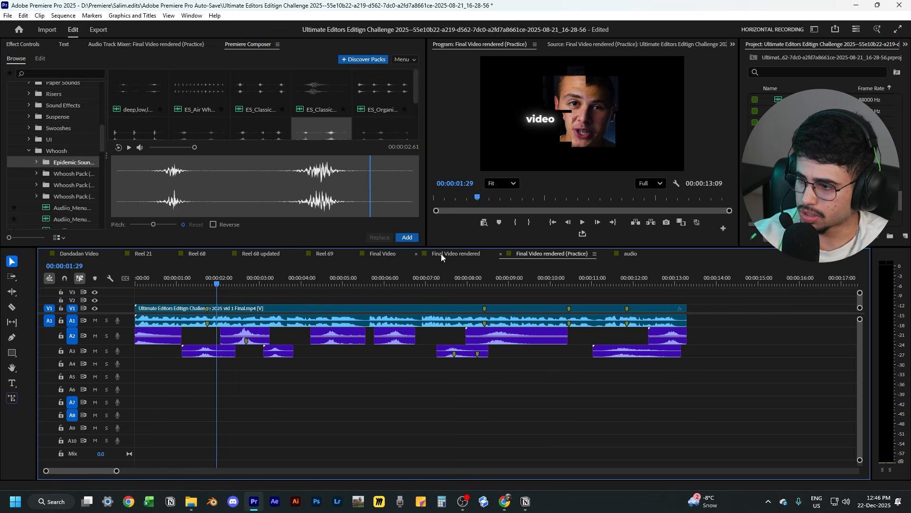
left_click(209, 334)
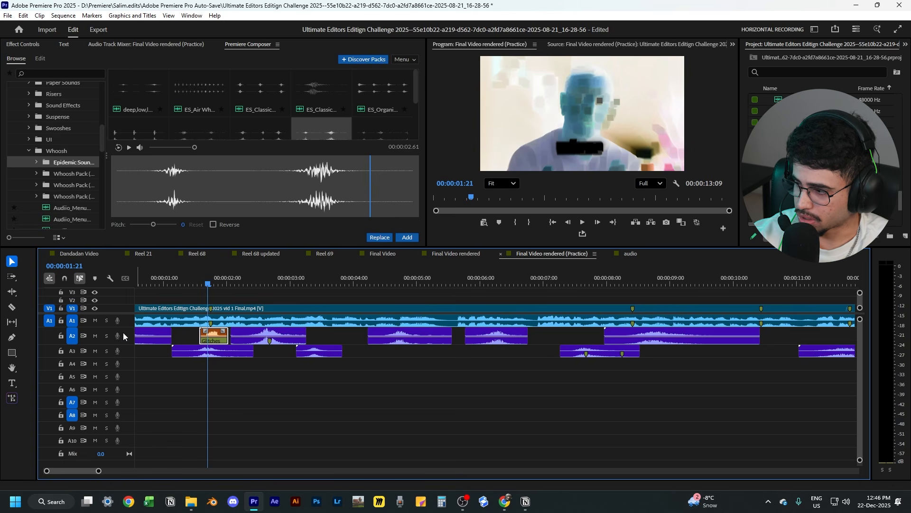
- Solo track A2, play the glitch sound twice from just before the pixelated face, and turn the solo off
left_click(106, 336)
left_click(189, 285)
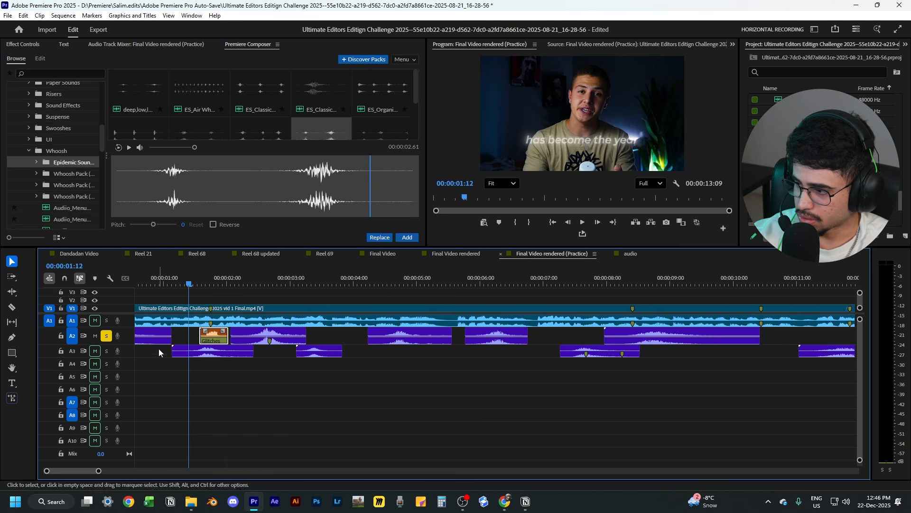
key("space")
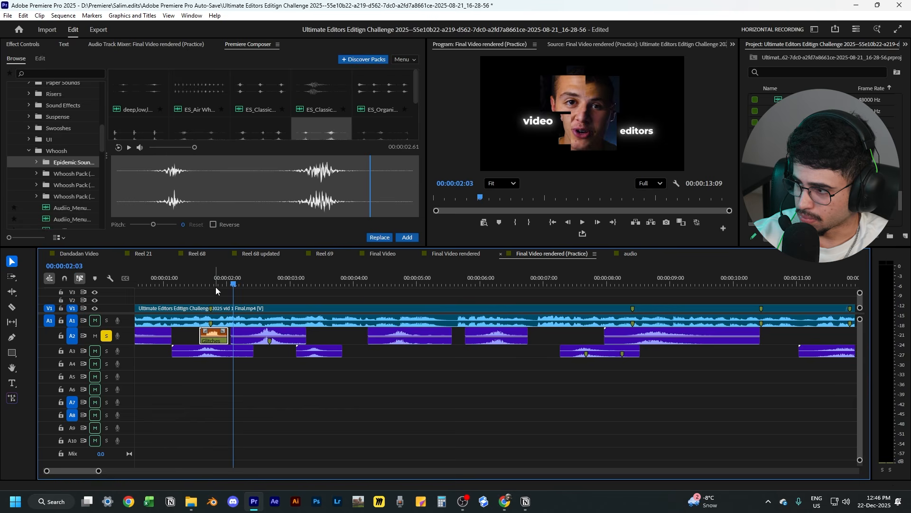
left_click(204, 279)
key("space")
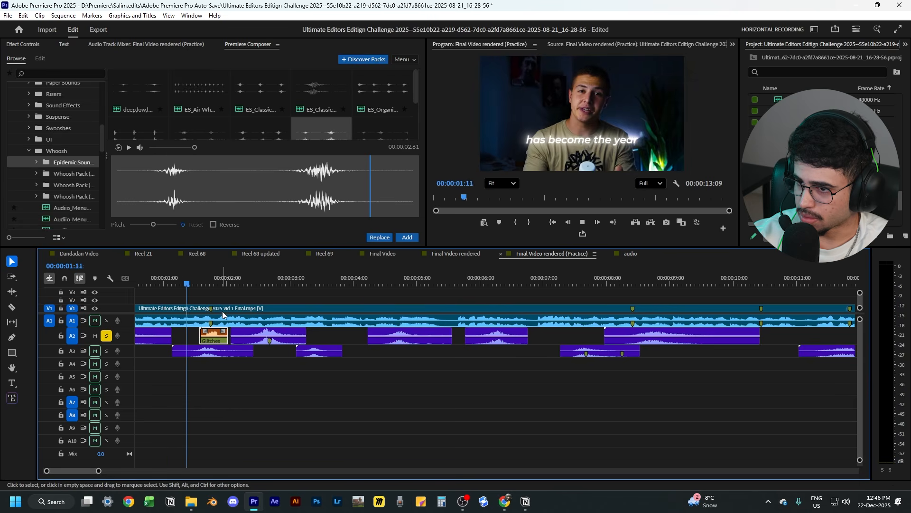
key("space")
left_click(216, 372)
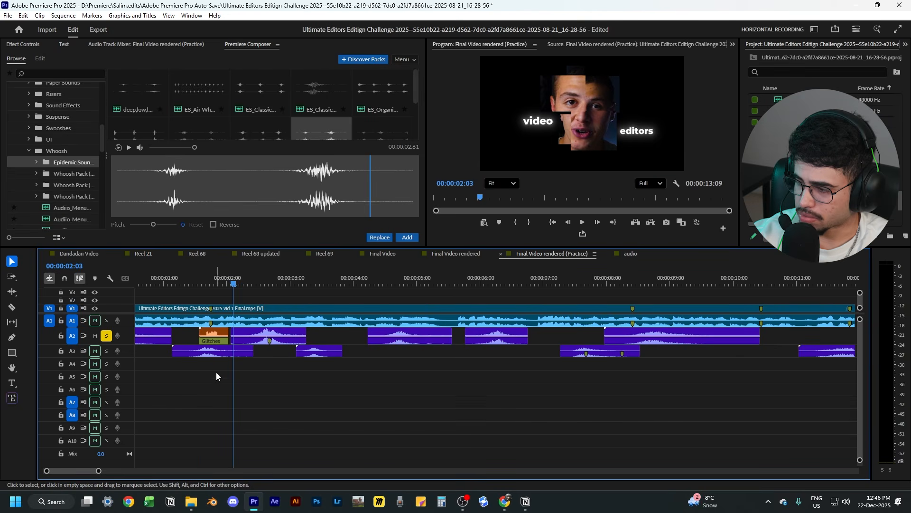
left_click(109, 338)
- Add the sound effect ES_Crank, Fastening, Metal, Single, Medium 02 to track A5 at 00:00:08:13, about one second long
left_click_drag(628, 283, 630, 372)
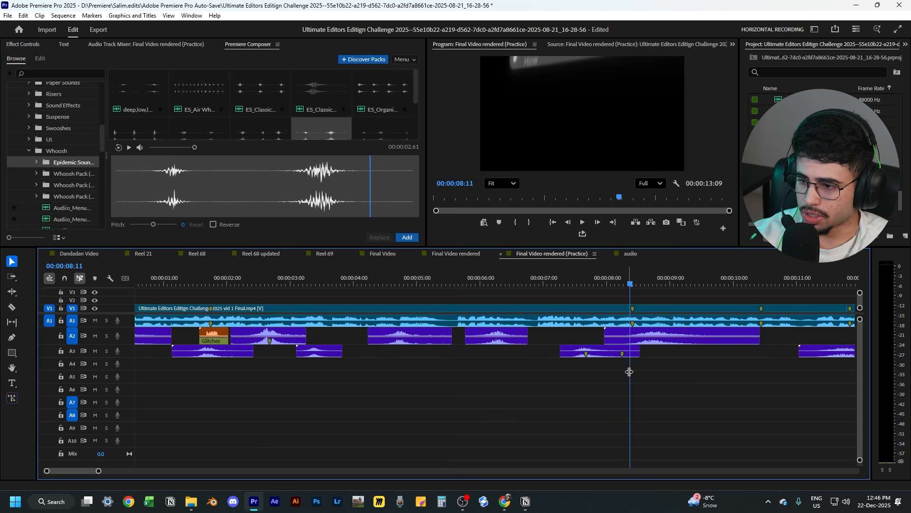
scroll(565, 404, "down", 3)
scroll(483, 369, "up", 3)
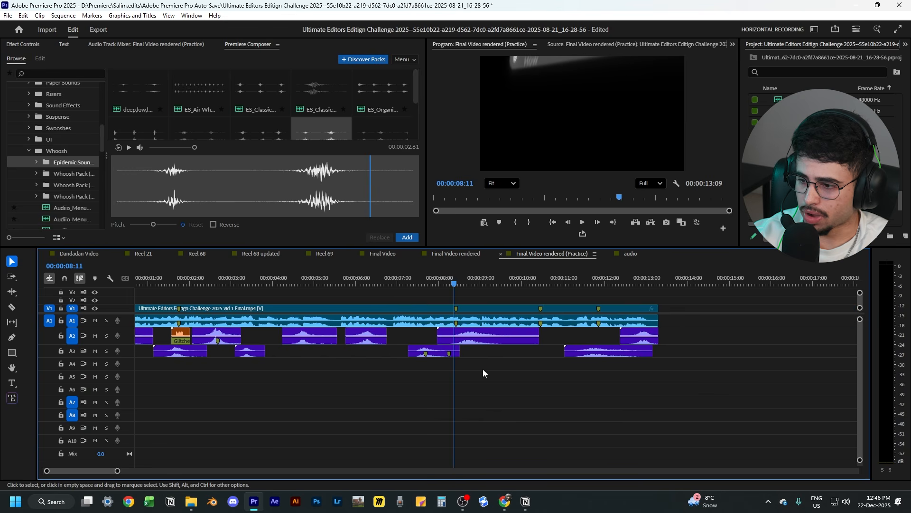
left_click(446, 284)
left_click(79, 166)
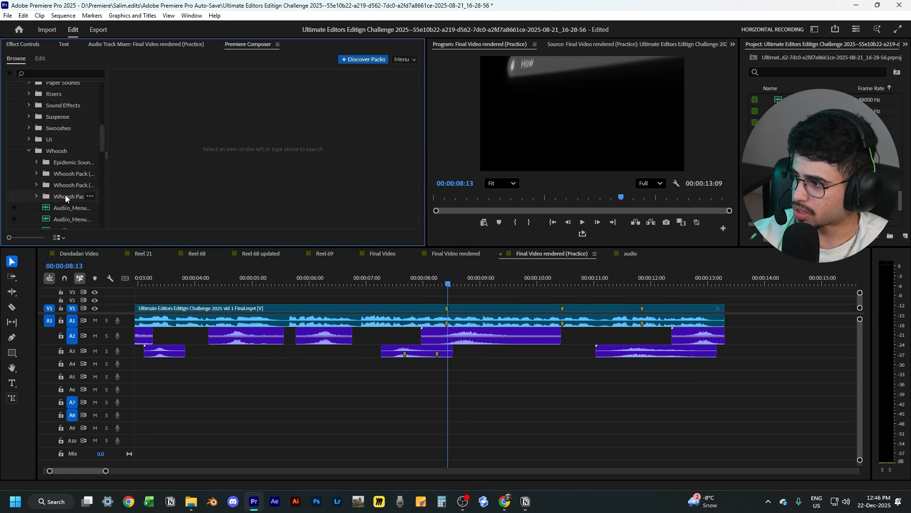
scroll(65, 195, "down", 5)
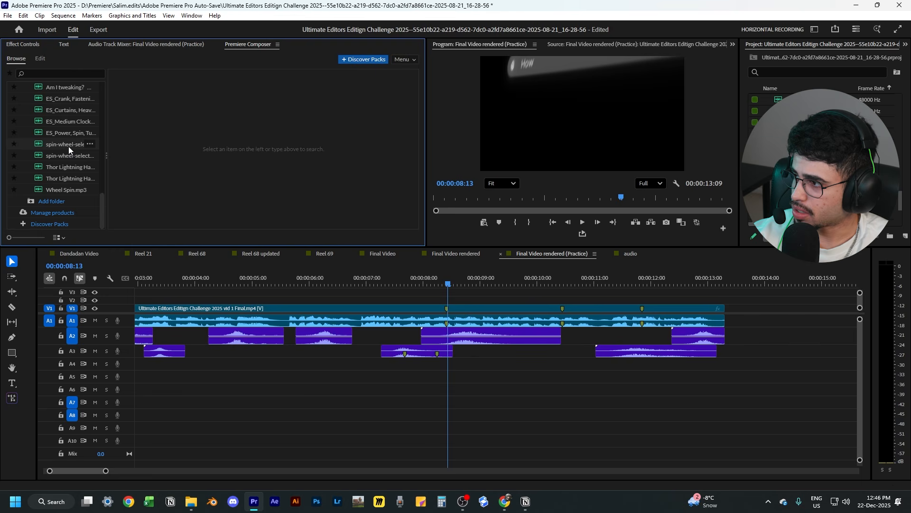
left_click(73, 99)
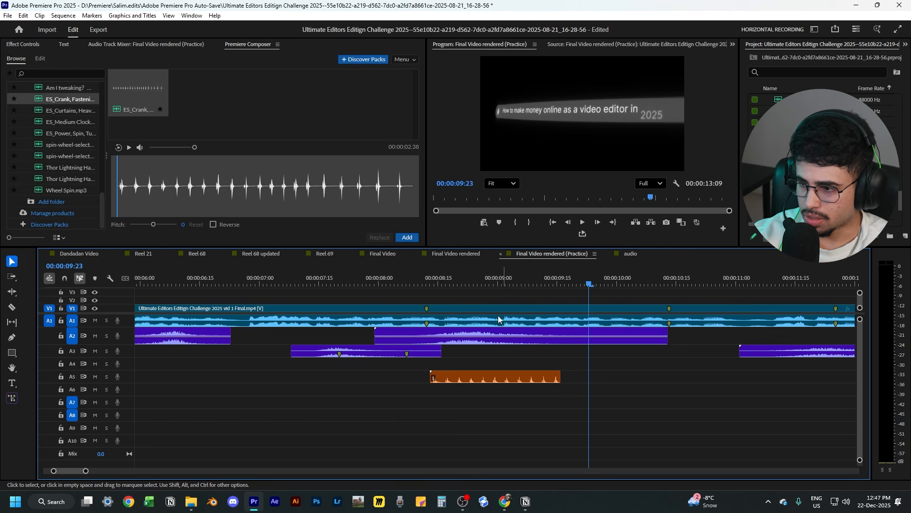
- Expand track A5 and shift the crank clip earlier so its first tick lands on the marker at 00:00:08:12
left_click_drag(426, 270, 434, 274)
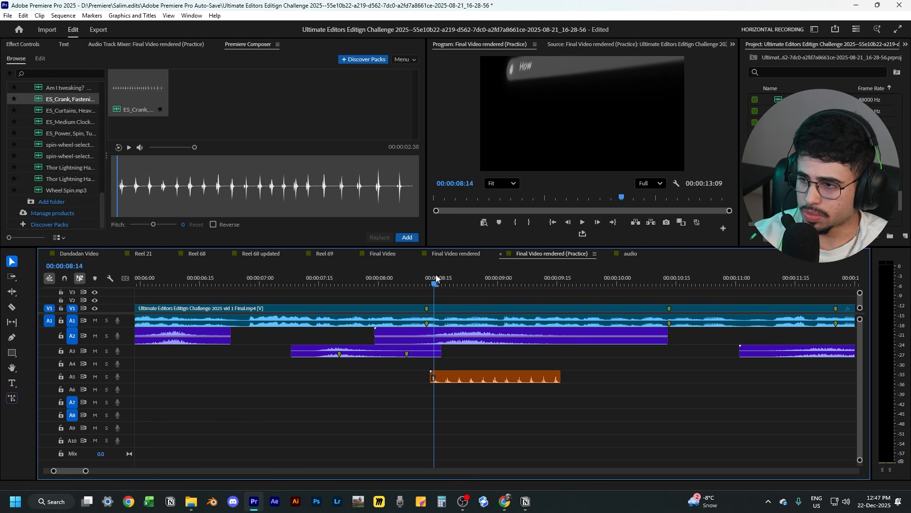
scroll(444, 383, "up", 1)
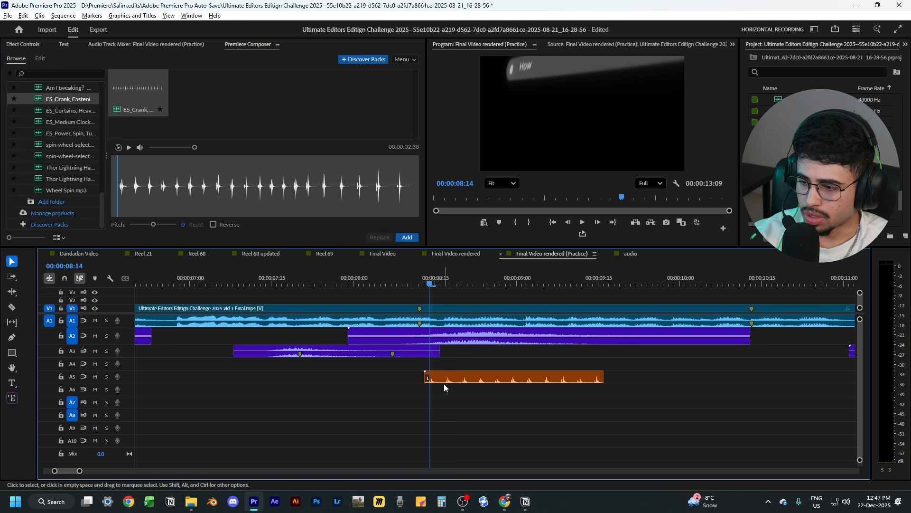
double_click(127, 378)
scroll(440, 391, "up", 2)
scroll(441, 390, "up", 1)
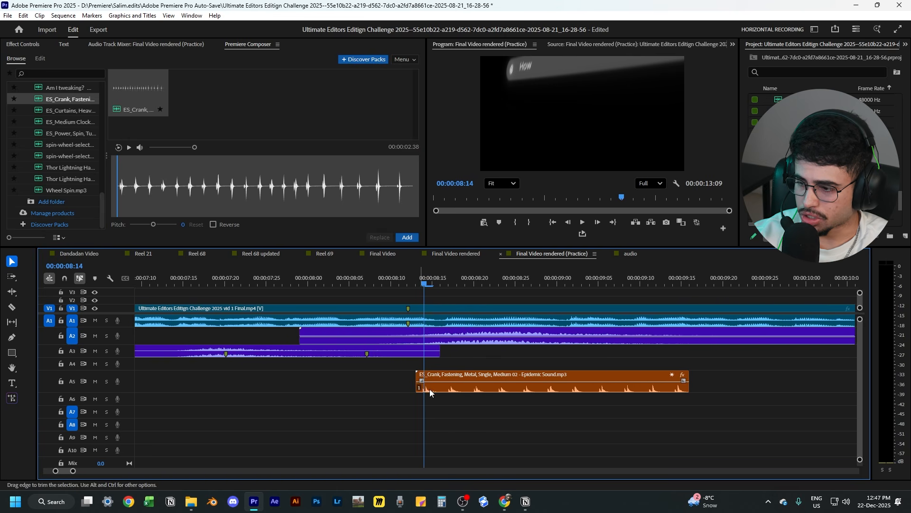
left_click(414, 283)
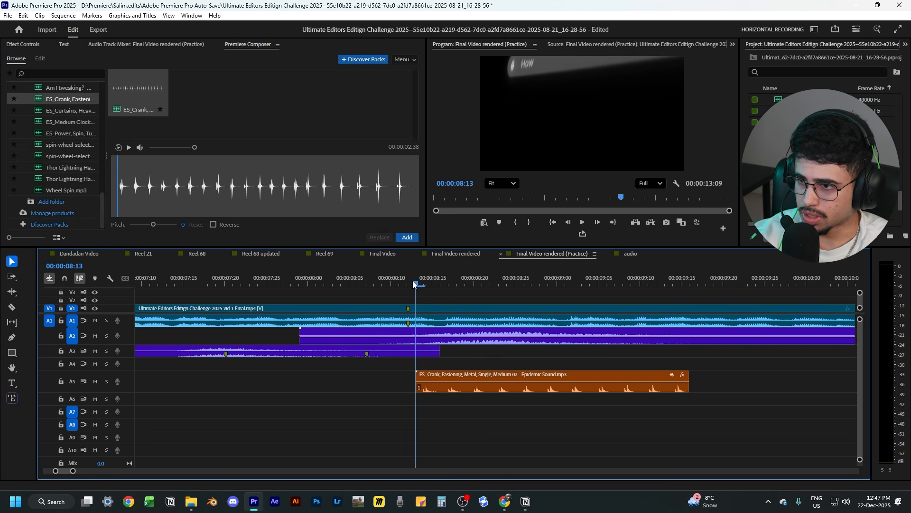
left_click(410, 281)
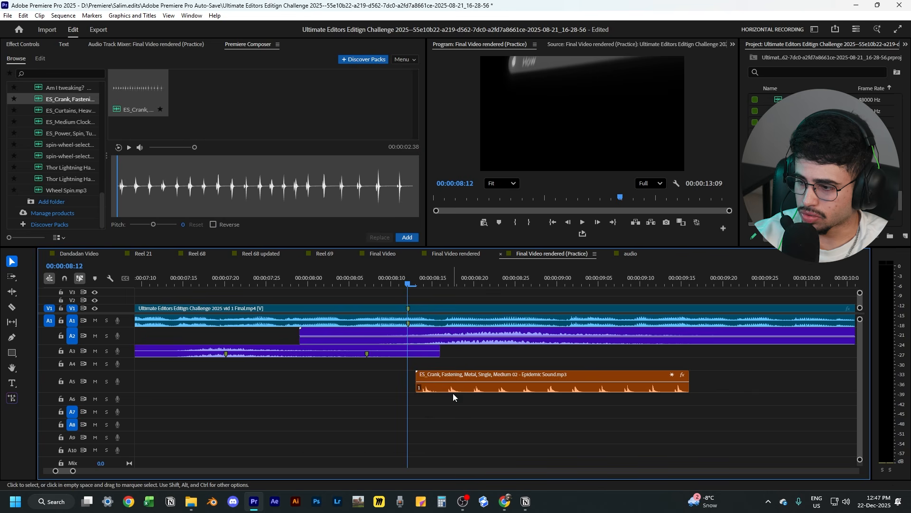
left_click_drag(453, 381, 446, 382)
- Scrub through the appearing words to 00:00:09:14 and extend the crank clip's end to about 00:00:09:28
left_click_drag(409, 285, 525, 305)
left_click_drag(534, 306, 675, 298)
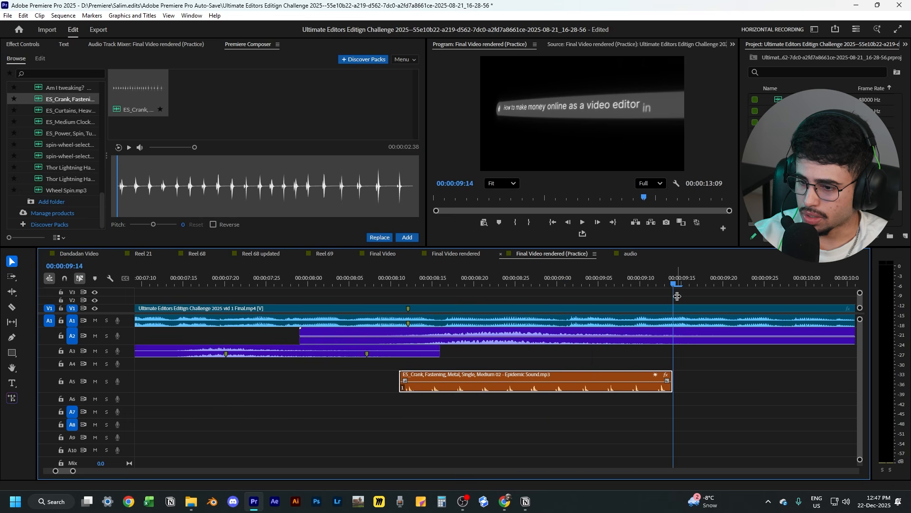
left_click_drag(671, 379, 788, 380)
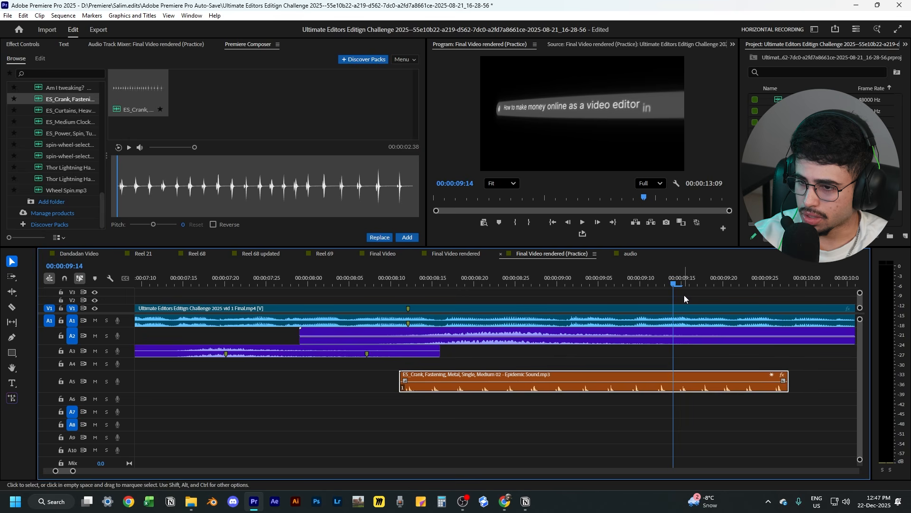
- Cut the crank clip at 00:00:09:14 and move the cut-off tail to start at about 00:00:09:21
mouse_move(685, 298)
left_mouse_down()
mouse_move(698, 288)
mouse_move(707, 298)
mouse_move(698, 299)
left_mouse_up()
key("c")
left_click(673, 380)
key("v")
left_click_drag(694, 381, 752, 380)
left_click_drag(694, 285, 705, 284)
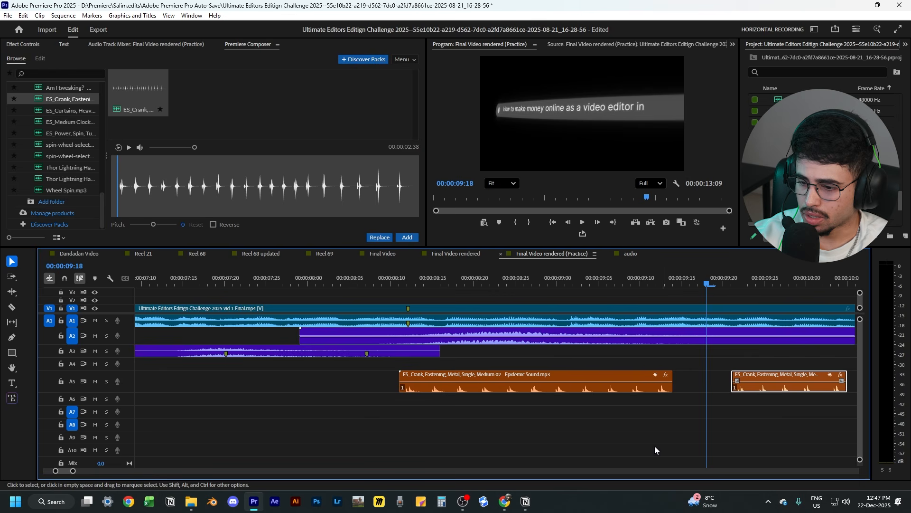
- Split the crank tail right after its first tick and delete the remaining ticks
scroll(443, 409, "down", 2)
scroll(634, 415, "down", 6)
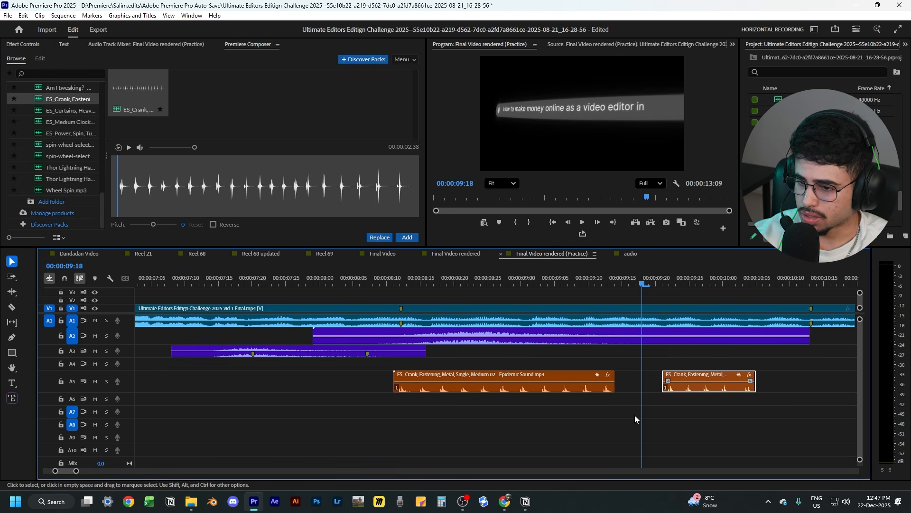
left_click_drag(434, 381, 489, 375)
left_click_drag(403, 285, 427, 285)
key("c")
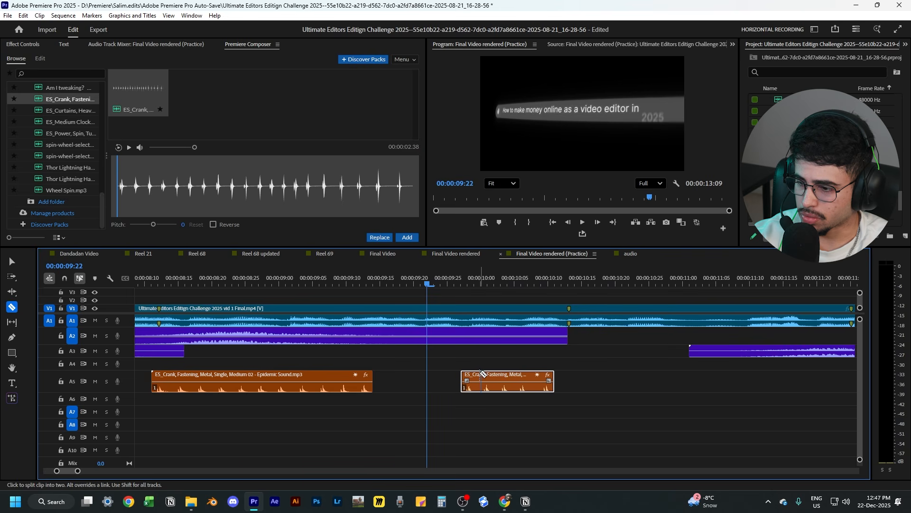
left_click(481, 373)
key("v")
left_click(495, 374)
key("Delete")
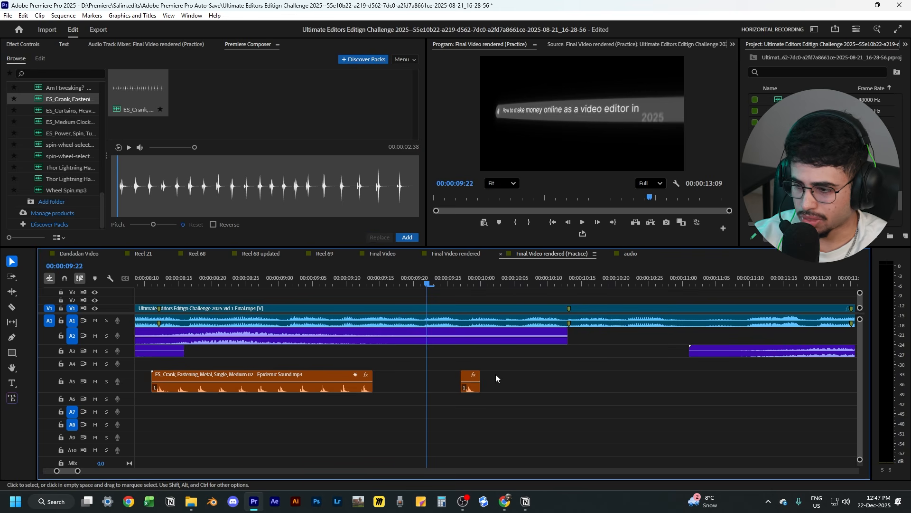
- Move the single crank tick to start at 00:00:09:22, where the word "2025" appears, and check its alignment
left_click_drag(471, 383, 438, 382)
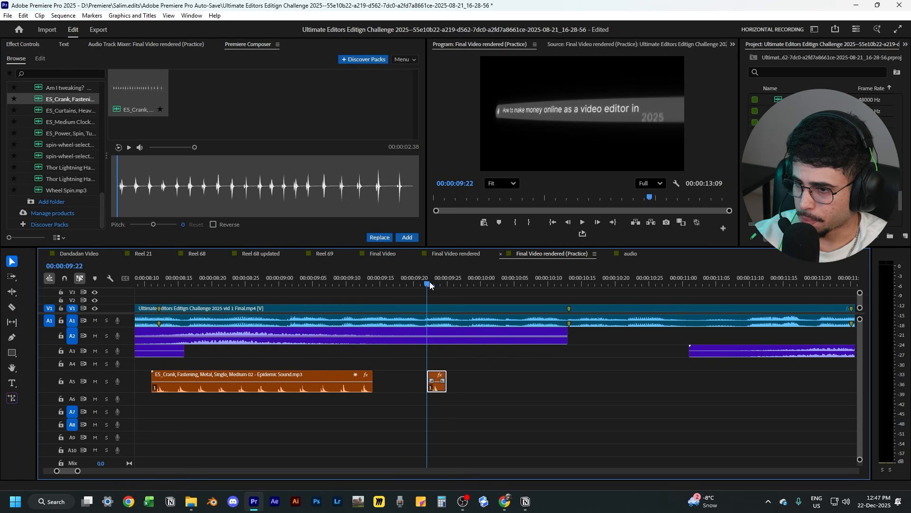
mouse_move(430, 282)
left_mouse_down()
mouse_move(440, 279)
mouse_move(431, 279)
left_mouse_up()
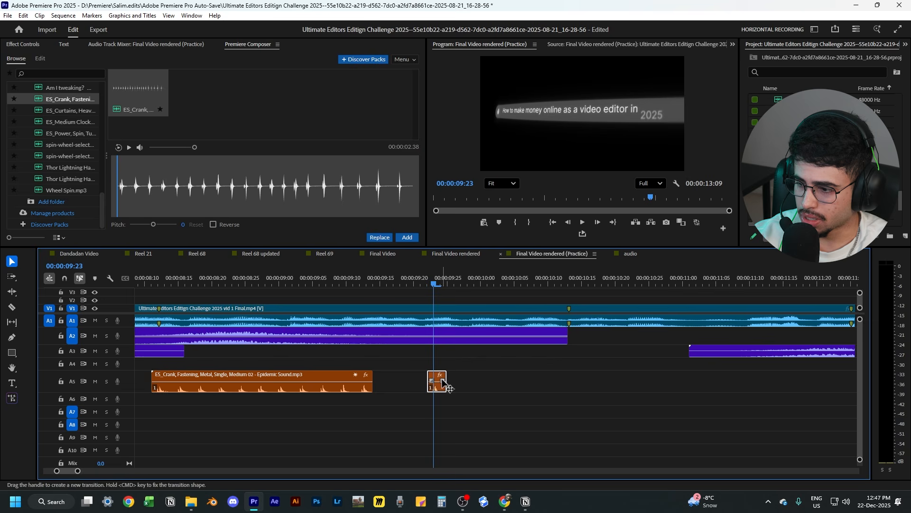
left_click(455, 383)
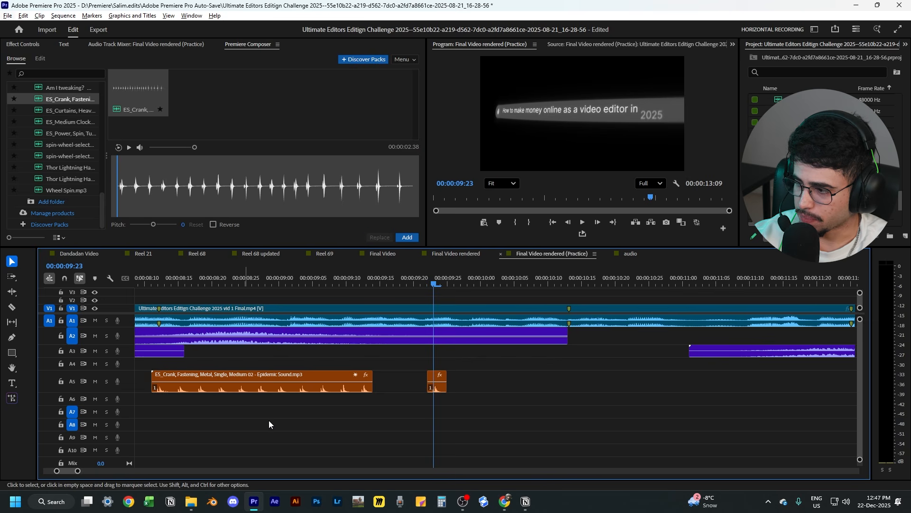
scroll(232, 334, "down", 1)
left_click_drag(204, 284, 270, 287)
left_click(106, 399)
key("space")
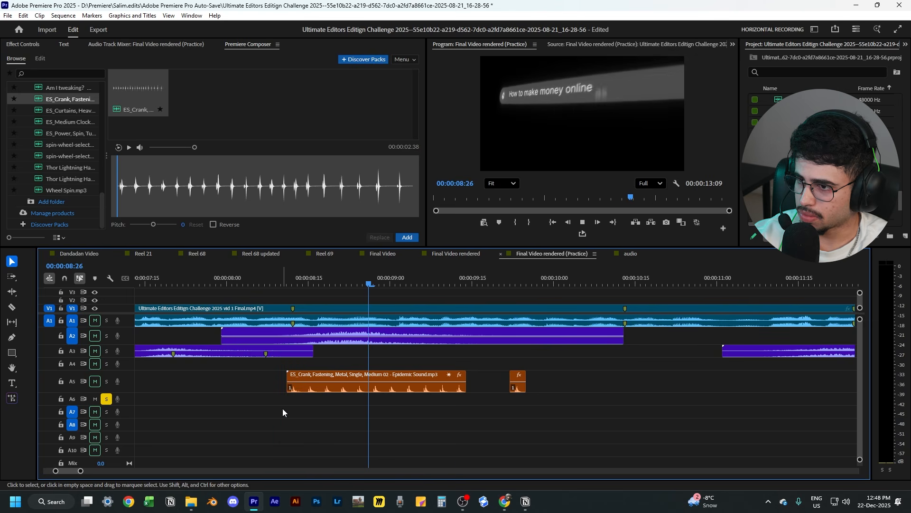
key("space")
left_click(106, 399)
- Solo track A5 and play the crank ticks from 00:00:08:12 to check them against the appearing words
left_click(106, 381)
left_click(292, 281)
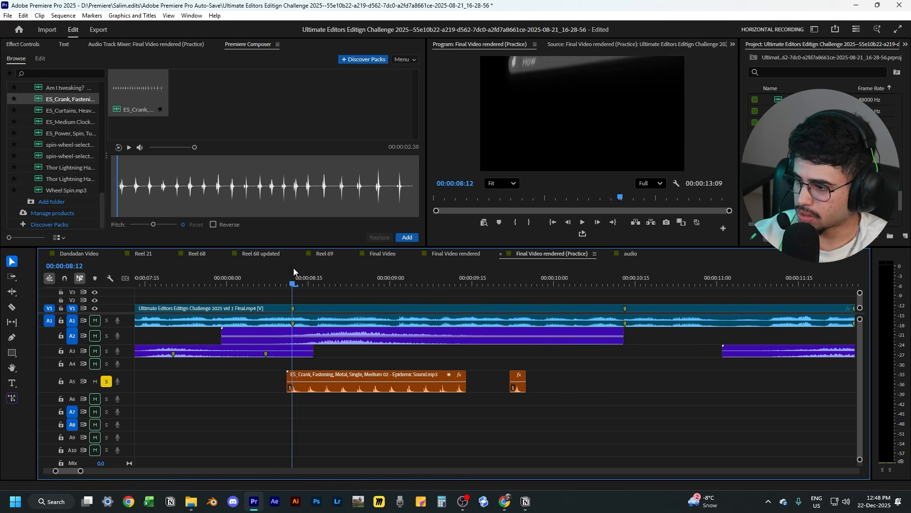
key("space")
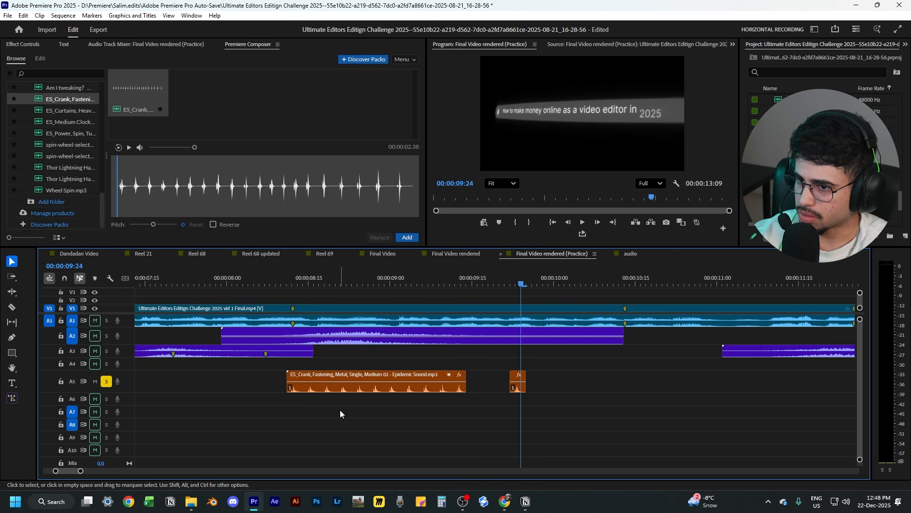
key("space")
key("space")
left_click_drag(587, 398, 419, 401)
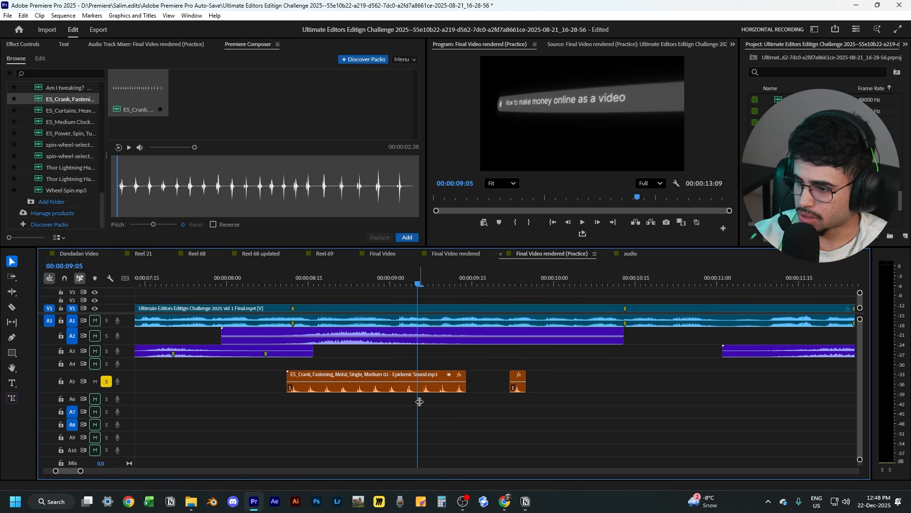
- Move both crank clips from track A5 up to A4 and shift them one frame later
left_click_drag(582, 376, 435, 386)
key("alt+Up")
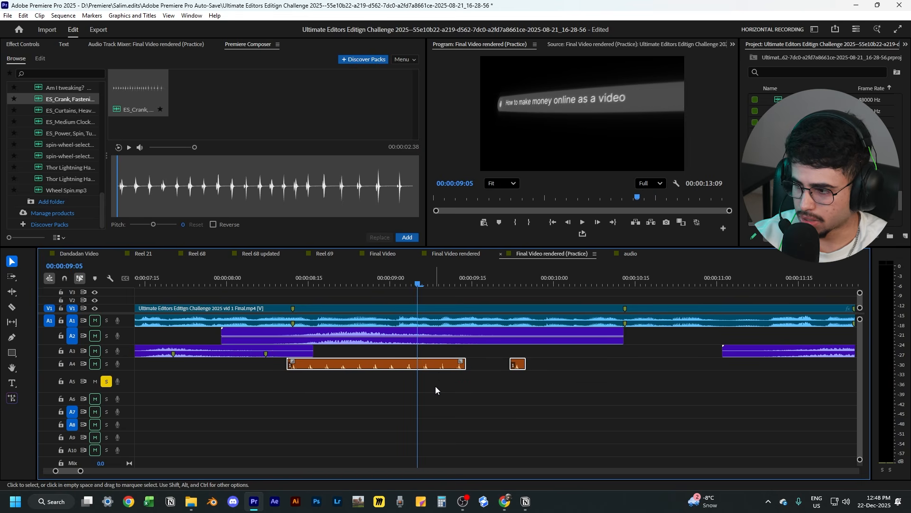
key("alt+Right")
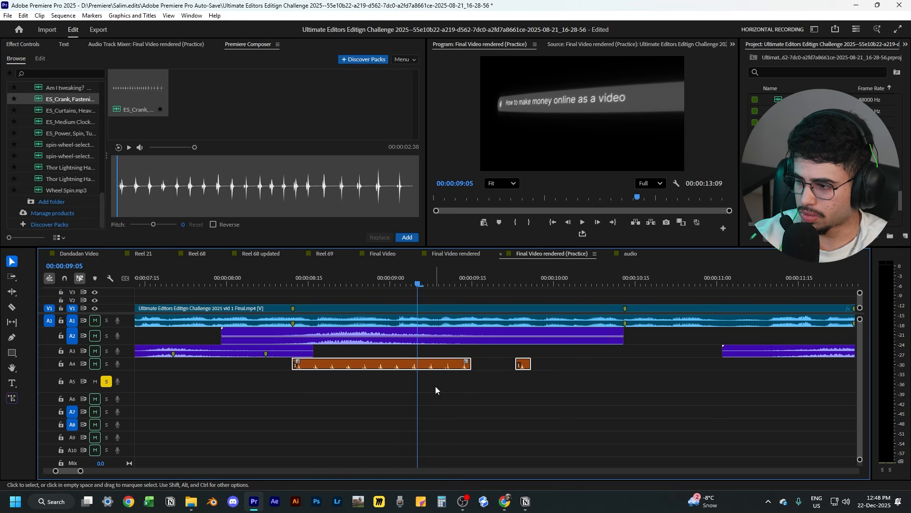
left_click(436, 389)
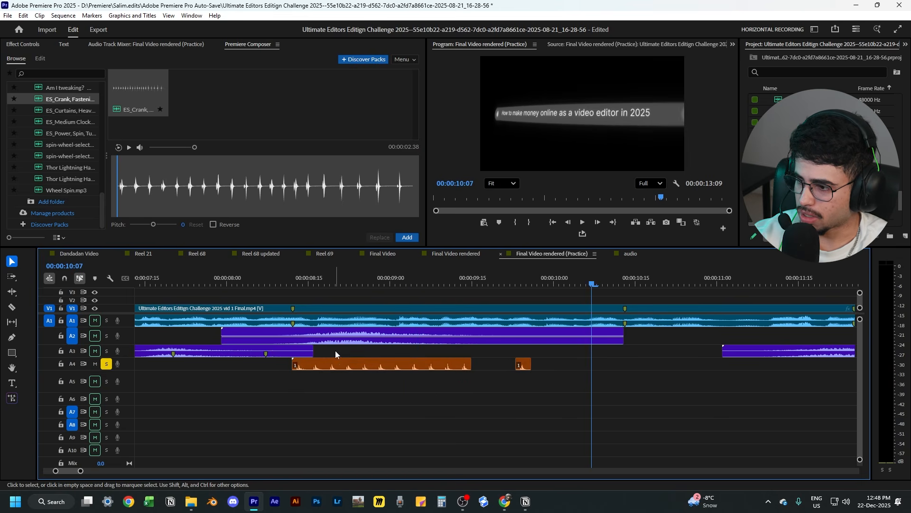
scroll(380, 401, "down", 5)
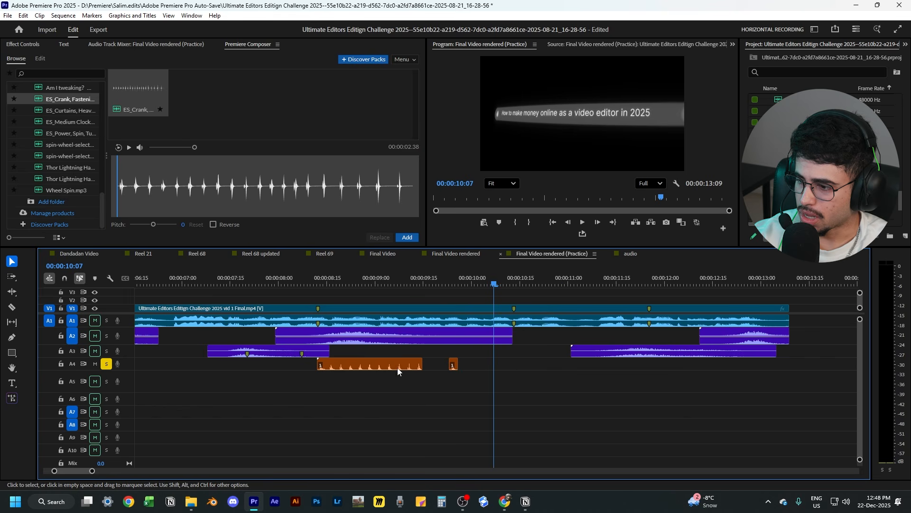
left_click_drag(477, 352, 318, 376)
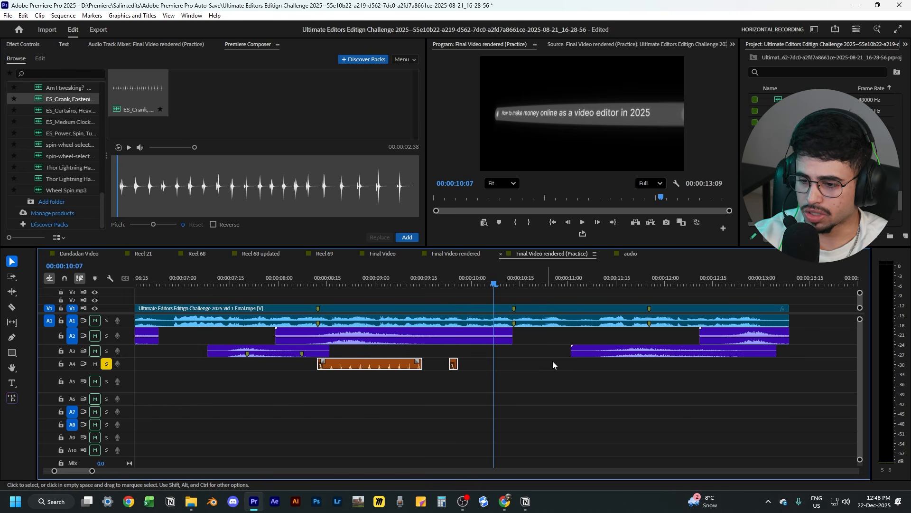
left_click(295, 385)
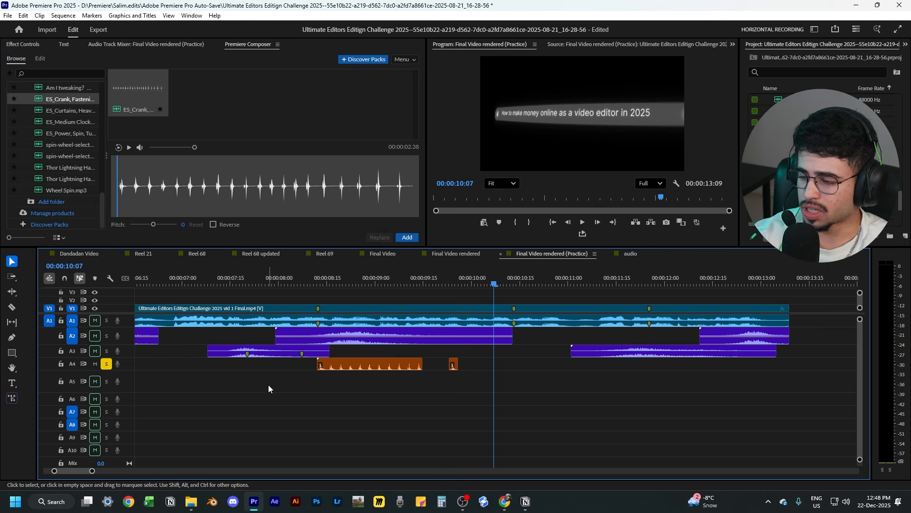
- Move the short sound effect from track A3 down to A4, starting at about 00:00:10:12, and play it against the map's entrance
scroll(345, 388, "down", 3)
scroll(351, 385, "up", 4)
mouse_move(408, 286)
left_mouse_down()
mouse_move(441, 292)
mouse_move(401, 287)
mouse_move(409, 286)
left_mouse_up()
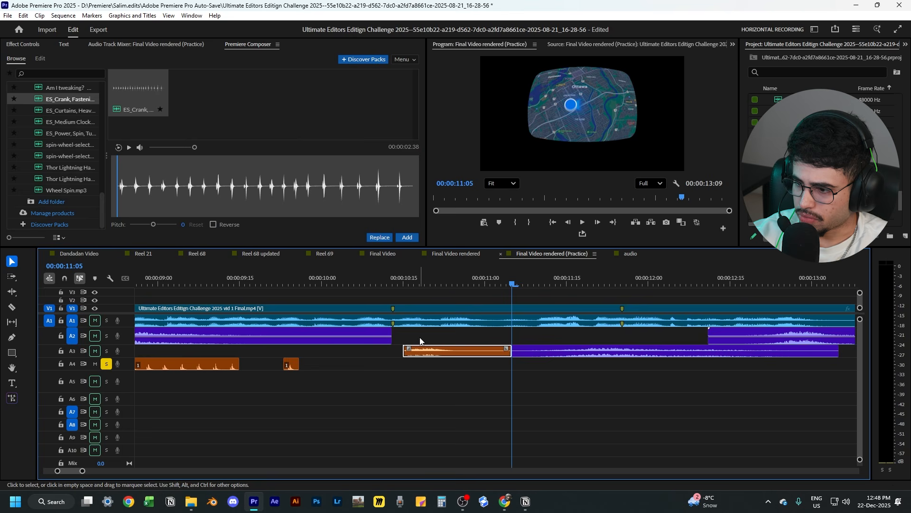
left_click_drag(438, 350, 424, 366)
left_click(396, 280)
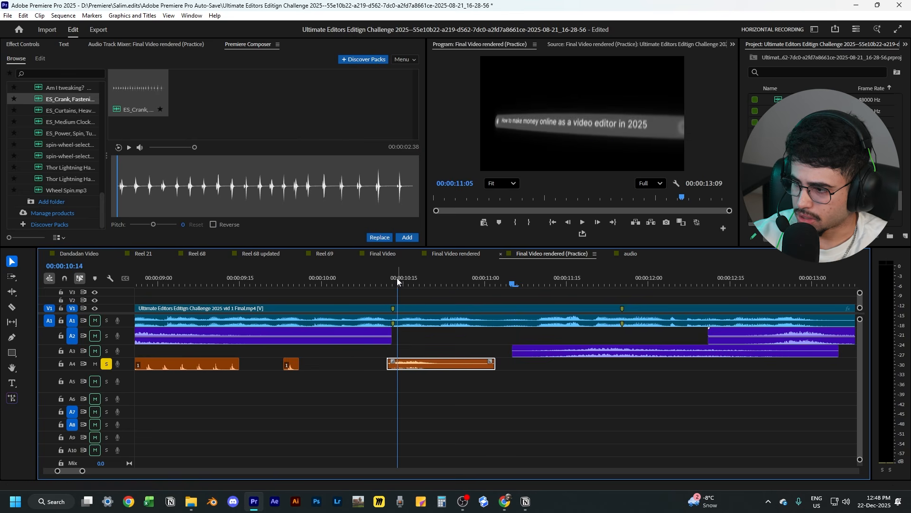
left_click(373, 278)
key("space")
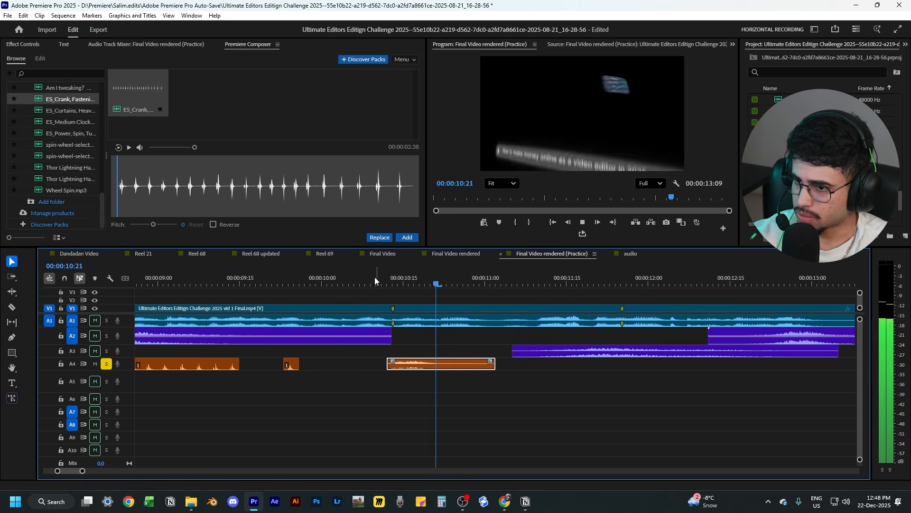
- Shift the short A4 sound effect to start at about 00:00:10:14 and play it again
left_click(388, 281)
left_click_drag(389, 281, 407, 278)
left_click_drag(412, 363, 428, 364)
left_click_drag(411, 280, 383, 280)
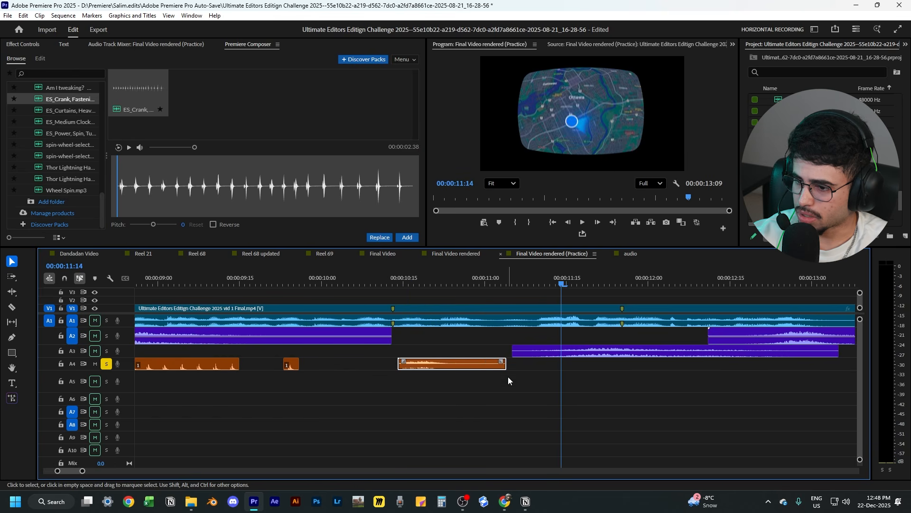
- Inspect the marker near 00:00:11:25 and play the sound effect placed past the video's end from 00:00:13:18
scroll(512, 387, "down", 2)
scroll(519, 396, "down", 5)
scroll(372, 371, "down", 1)
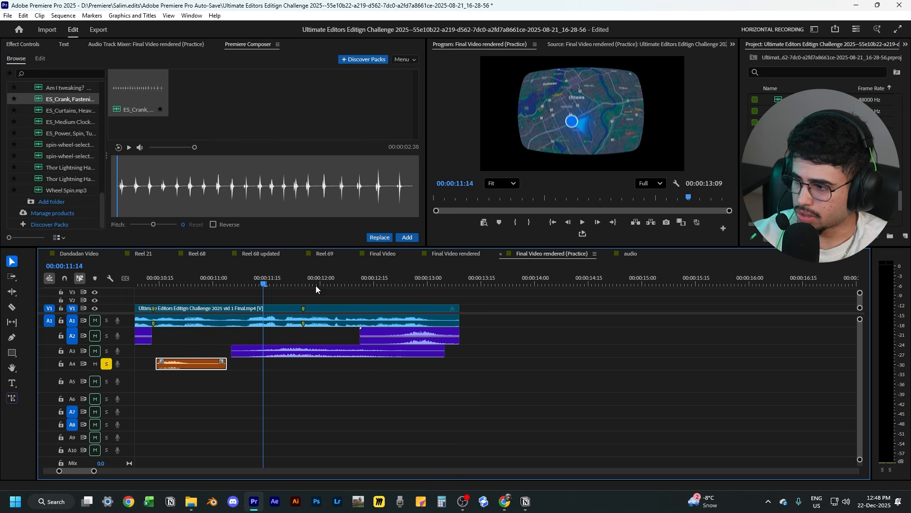
mouse_move(304, 280)
left_mouse_down()
mouse_move(412, 283)
mouse_move(339, 300)
mouse_move(303, 294)
left_mouse_up()
scroll(344, 395, "up", 2)
scroll(344, 398, "up", 1)
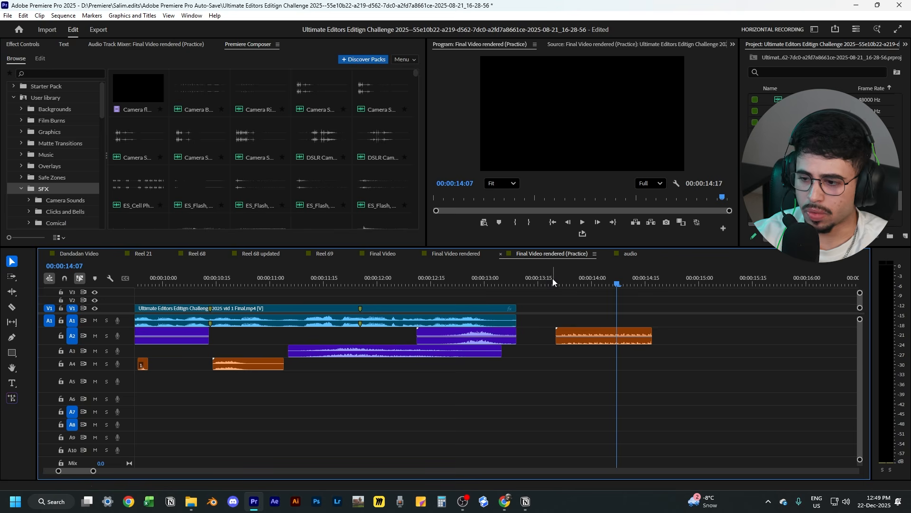
left_click(552, 279)
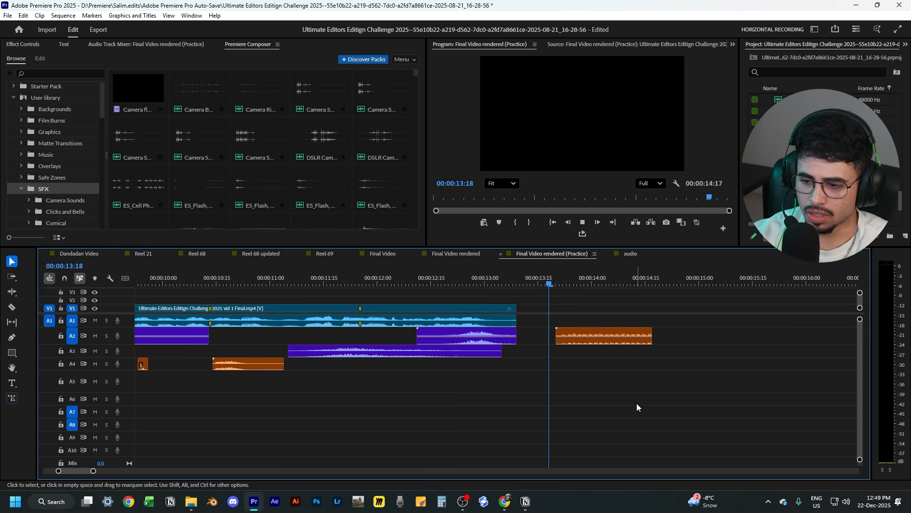
key("space")
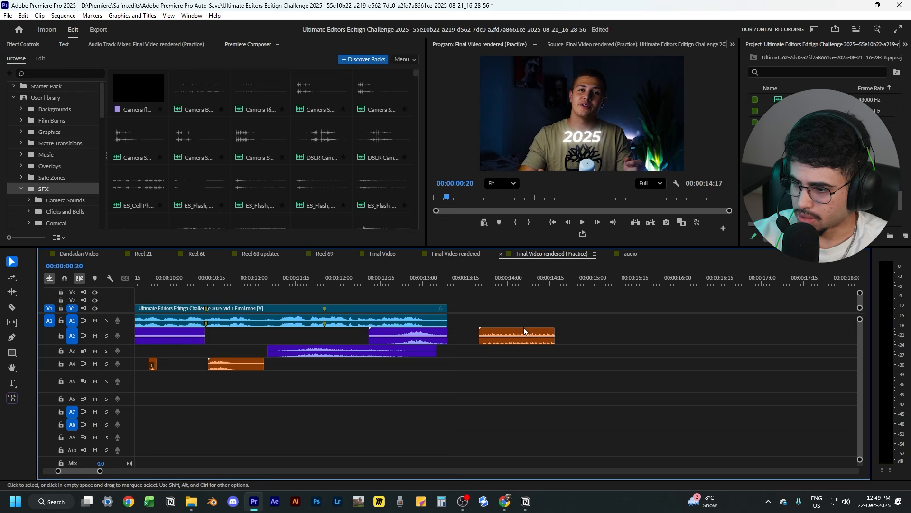
- Move the sound effect from past the video's end to track A4, starting at about 00:00:11:23, and solo A4 to check it
left_click_drag(524, 331, 358, 363)
scroll(332, 370, "up", 2)
left_click_drag(287, 280, 318, 285)
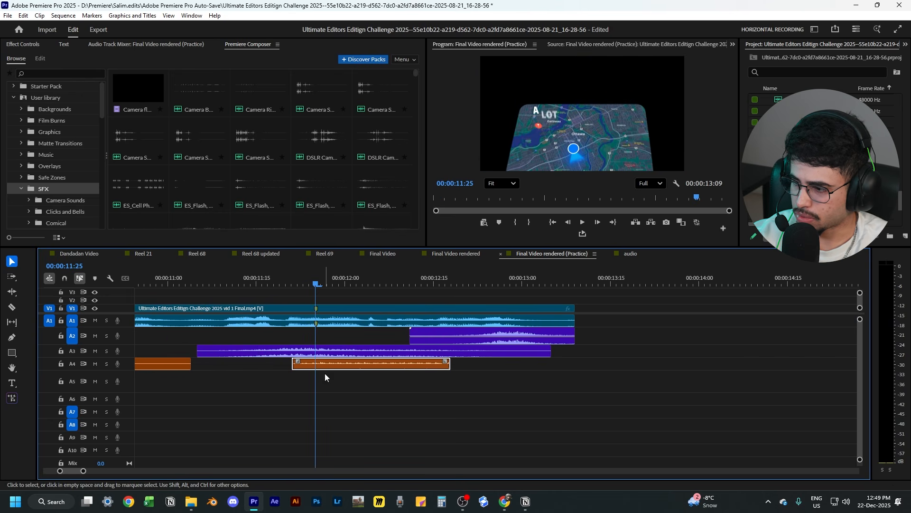
left_click_drag(324, 365, 349, 366)
left_click(107, 367)
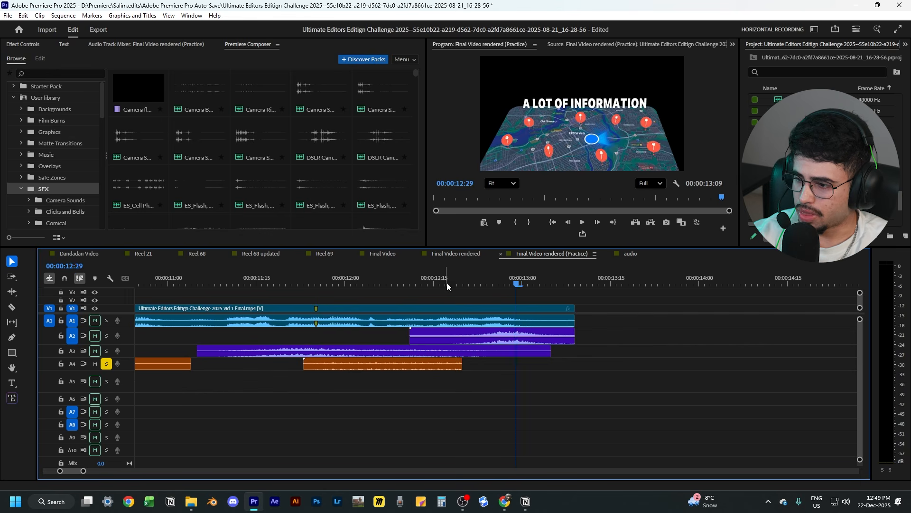
mouse_move(448, 285)
left_mouse_down()
mouse_move(459, 285)
mouse_move(440, 287)
left_mouse_up()
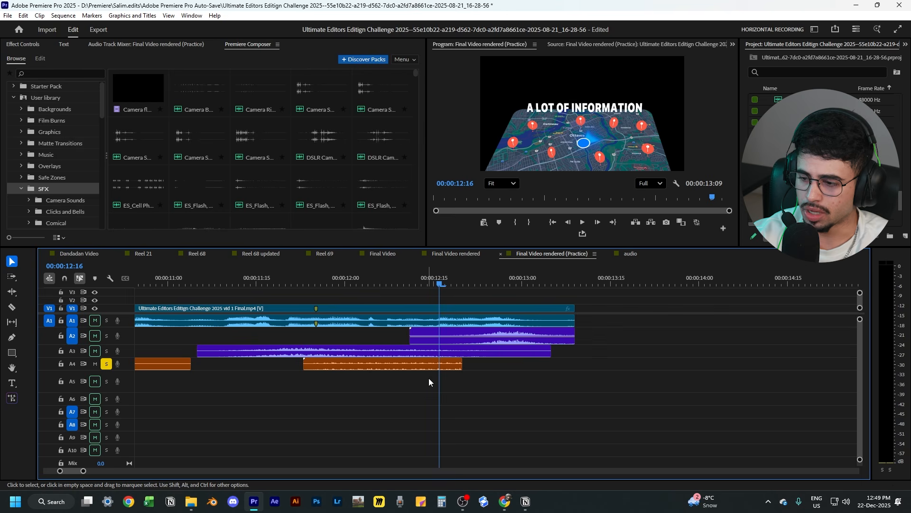
- Add a fade-out to the end of the last A4 sound effect, beginning at about 00:00:12:13
scroll(452, 375, "up", 1)
scroll(450, 365, "up", 1)
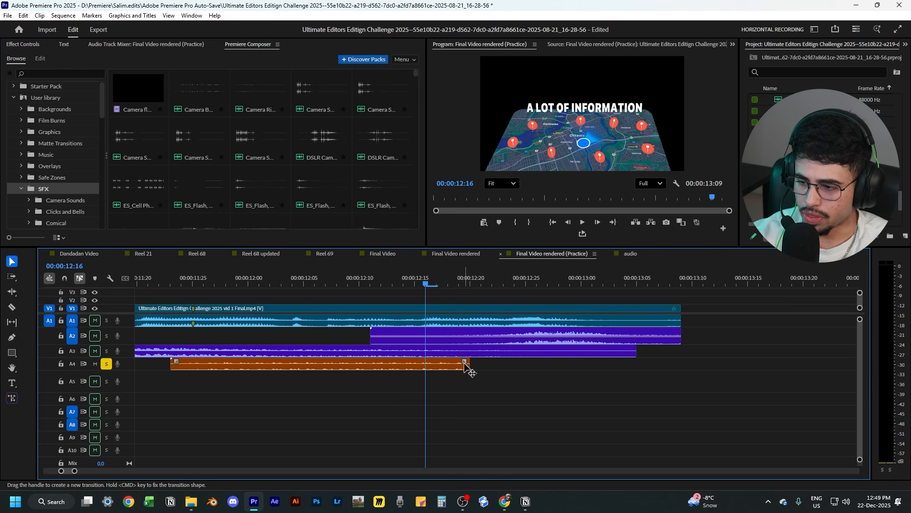
left_click_drag(464, 360, 388, 365)
scroll(363, 417, "down", 1)
scroll(313, 387, "down", 1)
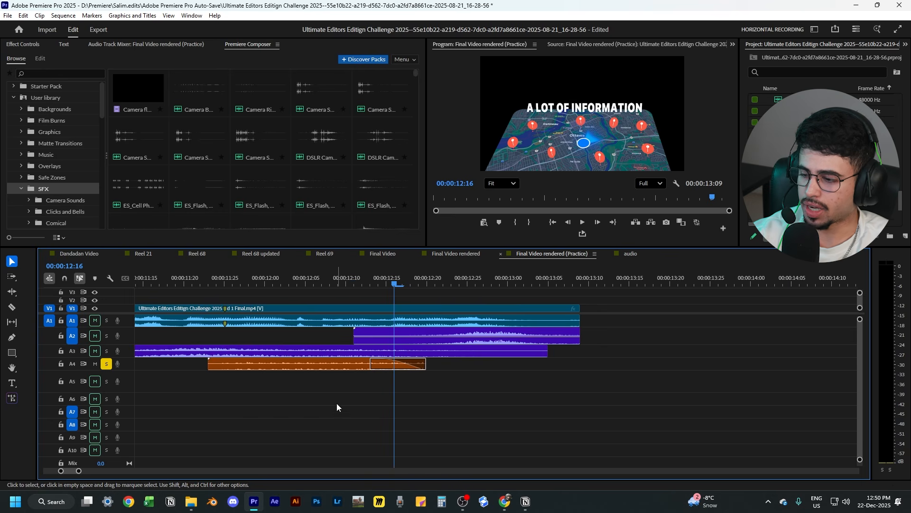
scroll(312, 395, "down", 1)
scroll(354, 379, "up", 1)
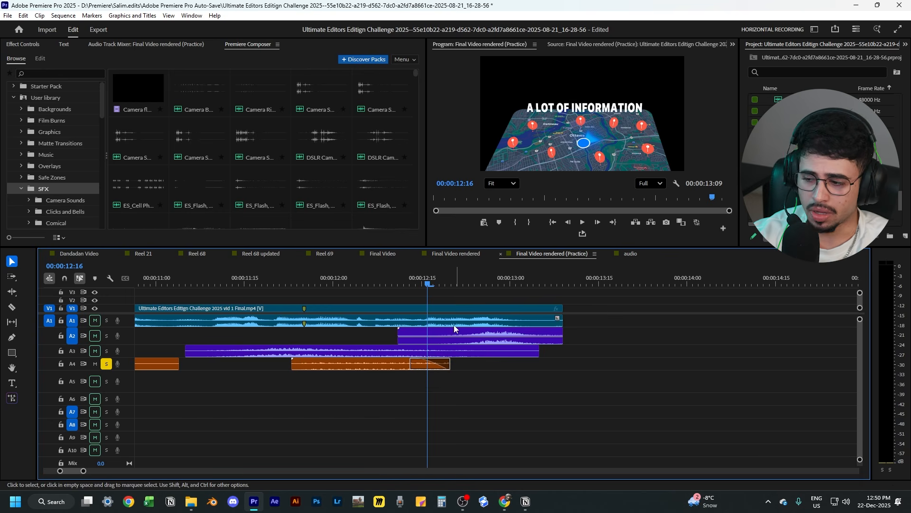
left_click_drag(410, 362, 411, 367)
- Play soloed track A4 from 00:00:11:20 to check the faded sound effect against the map pins
left_click_drag(411, 284, 277, 296)
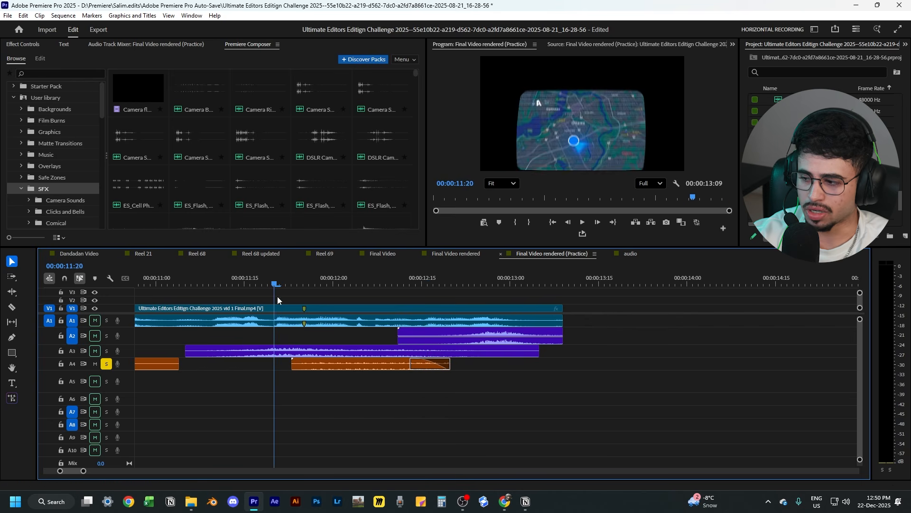
key("space")
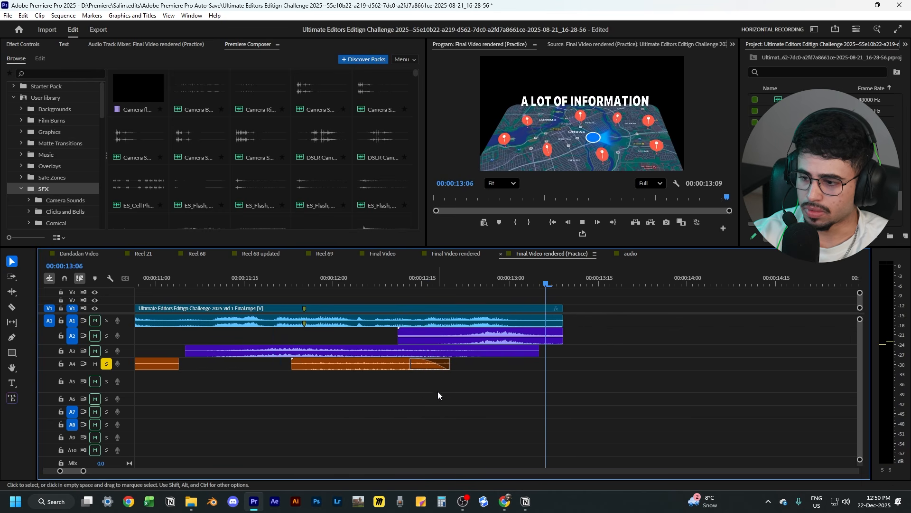
key("minus")
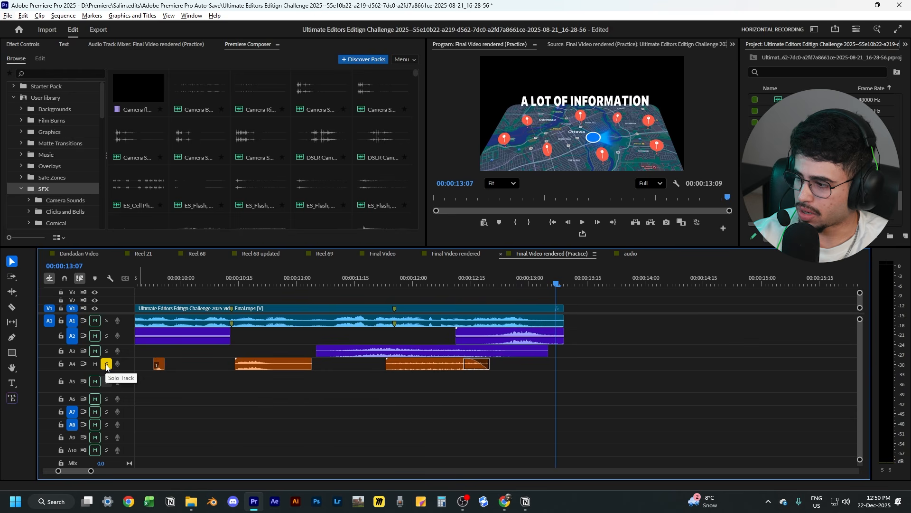
- Turn off solo on track A4 and play the whole sequence from the start with all tracks
left_click(105, 364)
scroll(277, 407, "down", 2)
left_click_drag(354, 280, 53, 283)
scroll(309, 409, "down", 2)
scroll(344, 357, "down", 2)
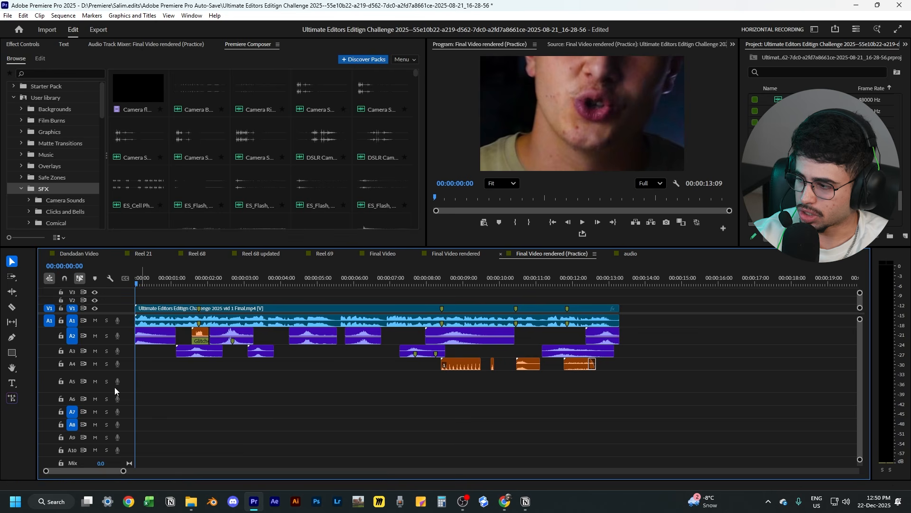
scroll(115, 387, "down", 1)
key("space")
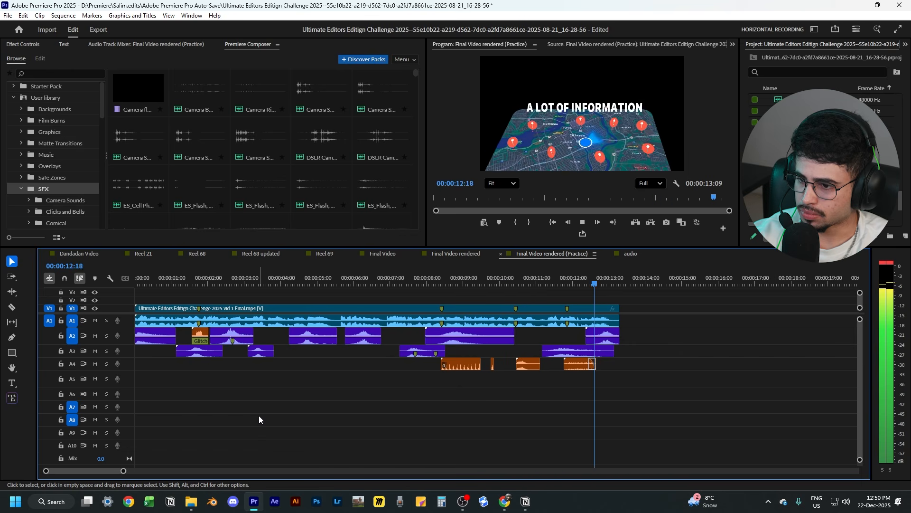
key("space")
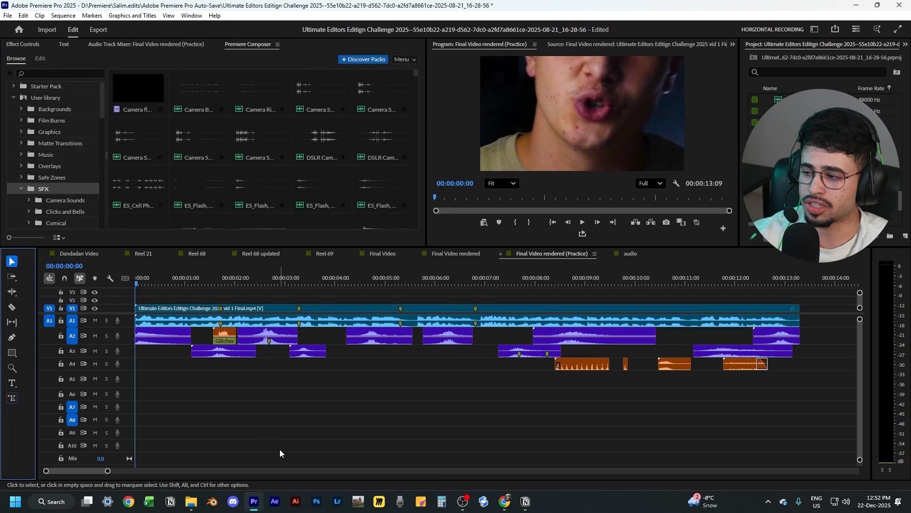
- Replay the opening from the start, the glitch section, and the part from the 00:00:03:08 marker to review the layered sound effects
scroll(222, 363, "up", 2)
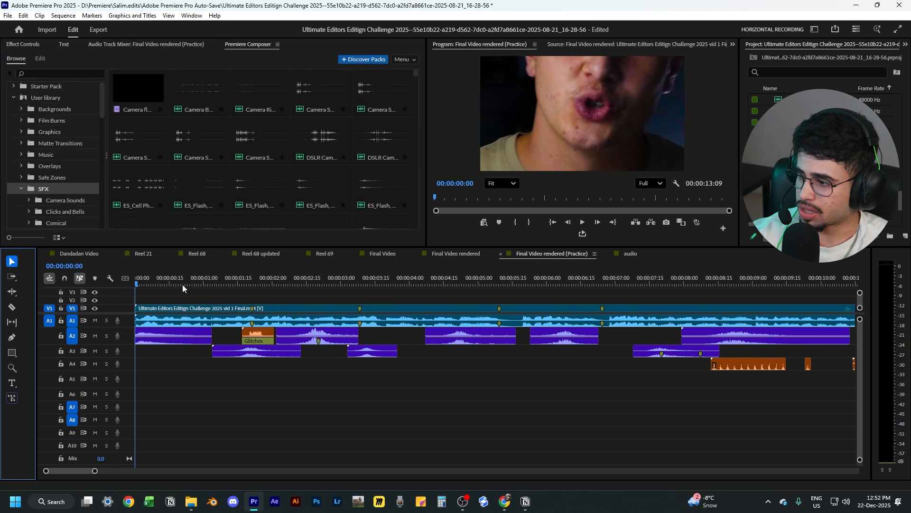
scroll(495, 336, "down", 1)
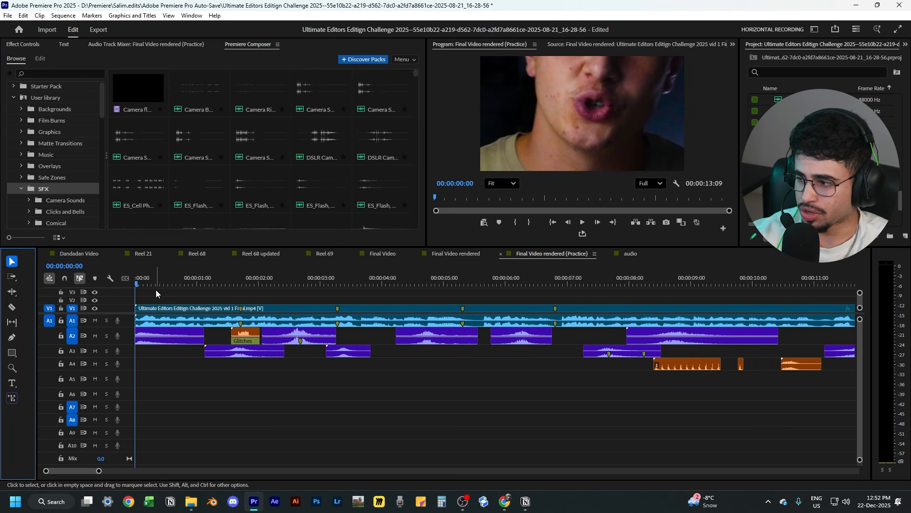
left_click(176, 281)
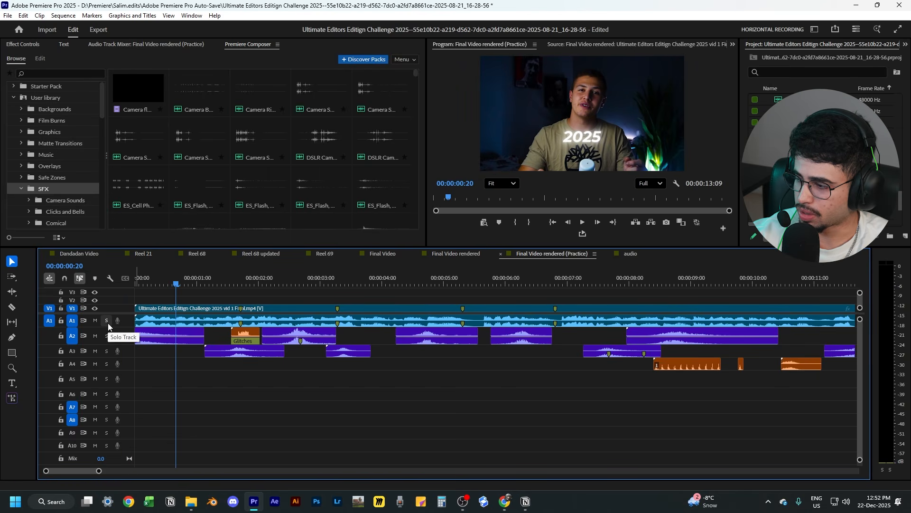
key("Home")
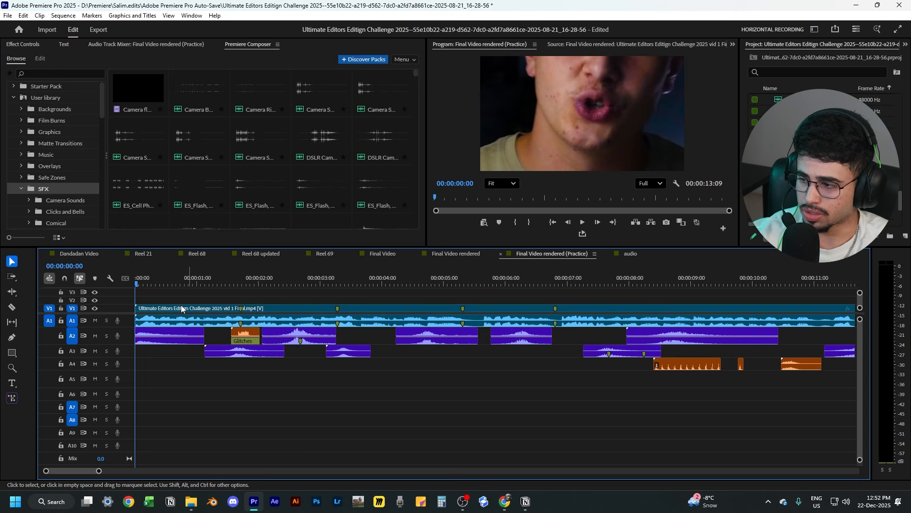
key("space")
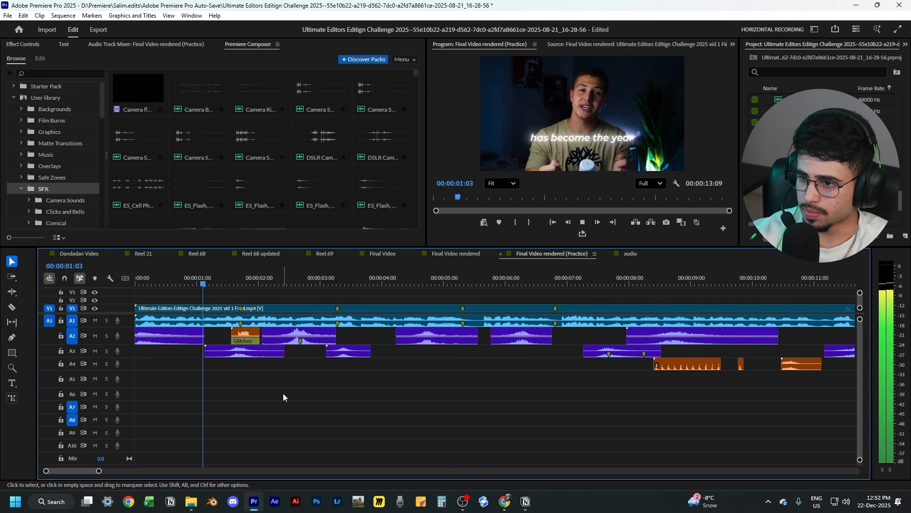
left_click_drag(230, 280, 244, 270)
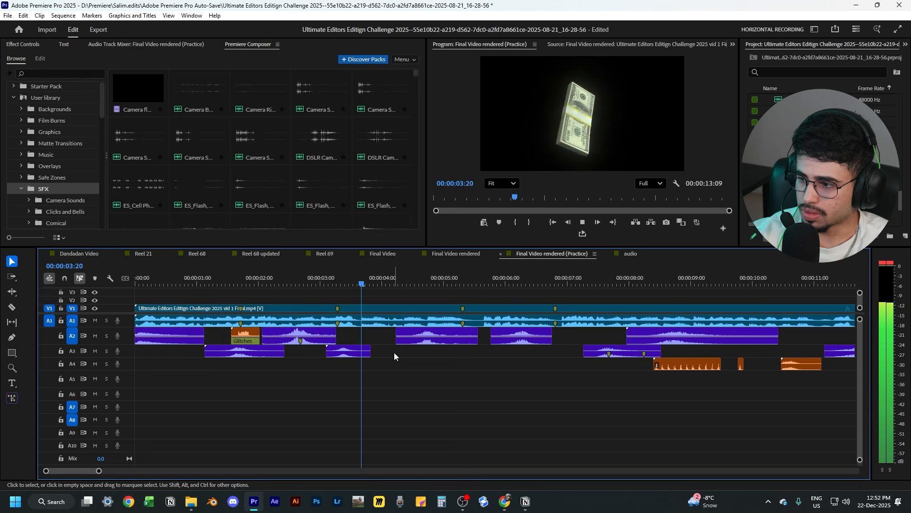
left_click_drag(323, 281, 335, 283)
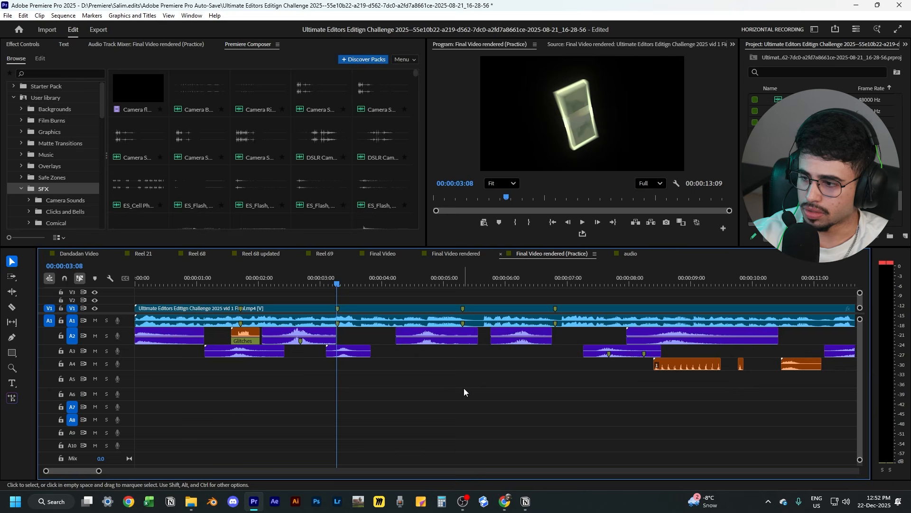
key("space")
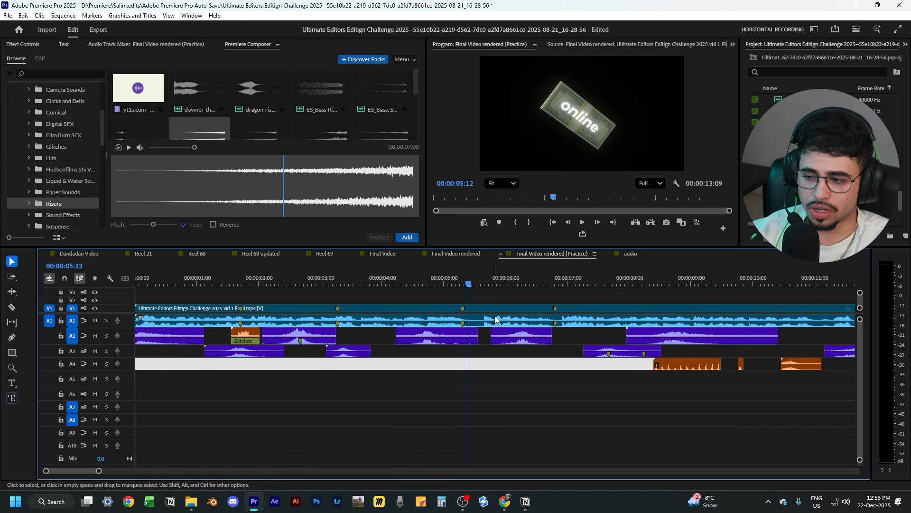
left_click(474, 372)
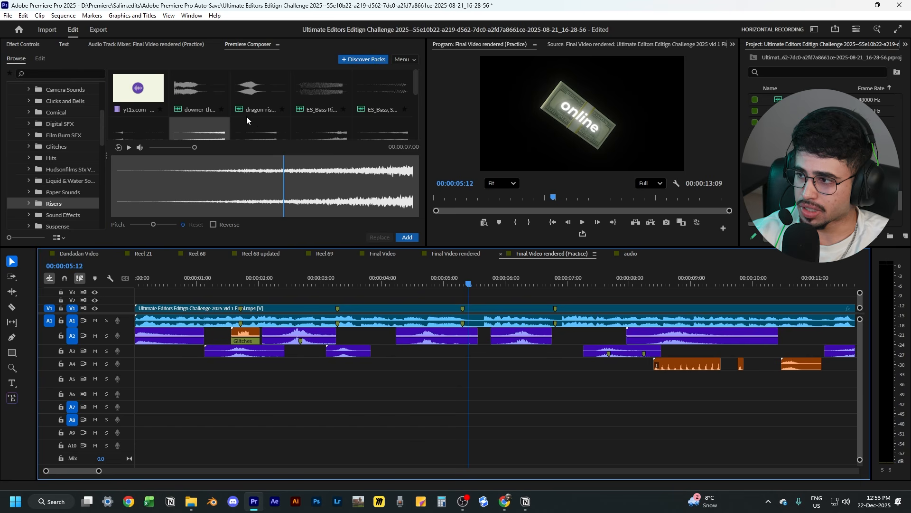
- Audition the ES_Transit riser from the Risers sound effects folder
left_click(275, 131)
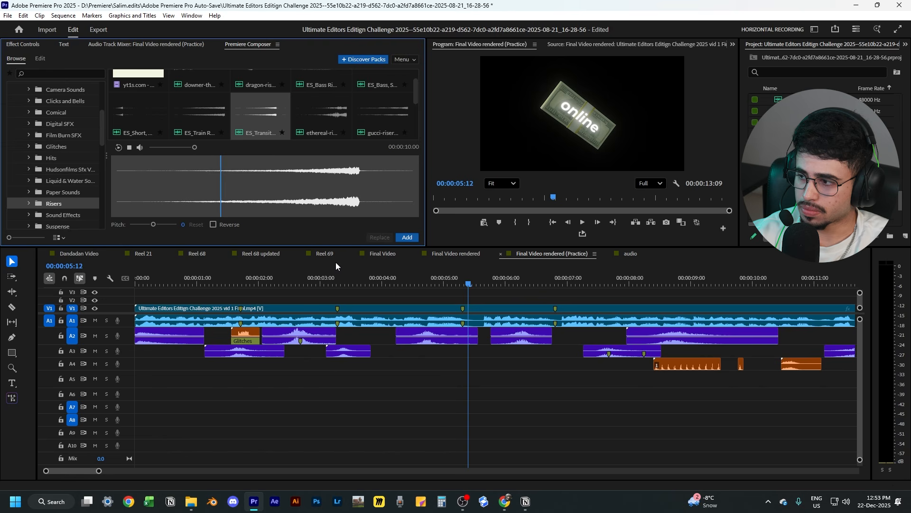
left_click(273, 115)
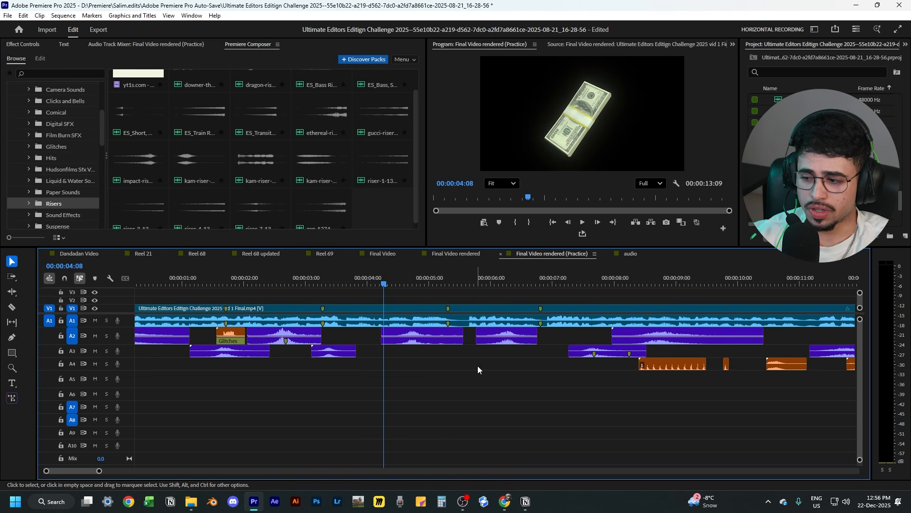
- Scrub the money and text section between about 00:00:03:29 and 00:00:06:24 to find where further sound effects fit
left_click(442, 363)
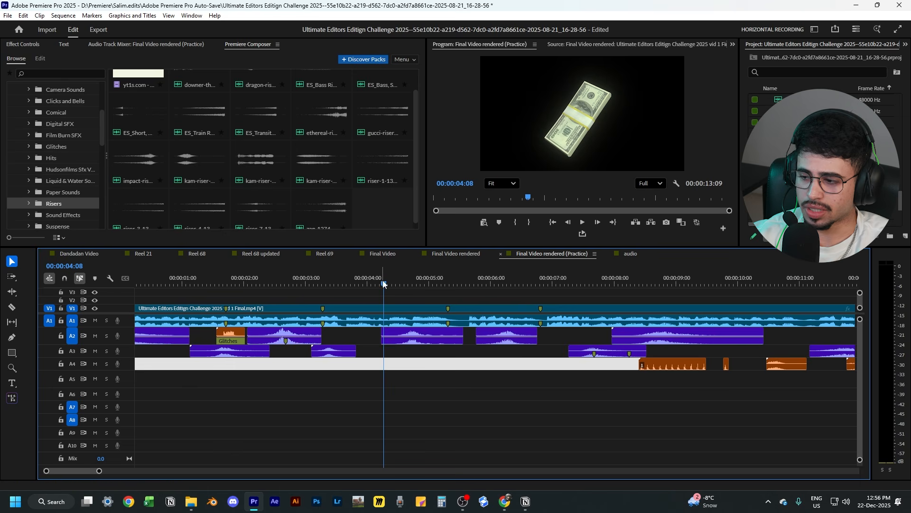
left_click_drag(383, 285, 542, 288)
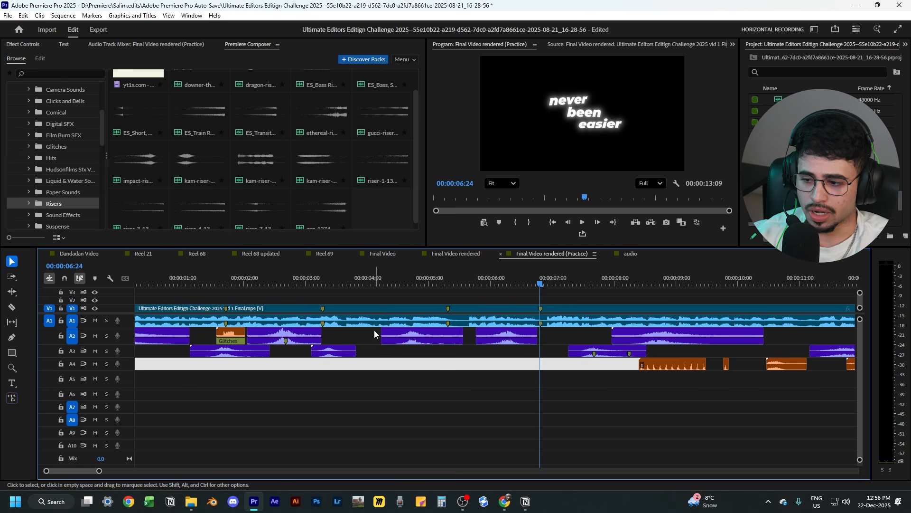
left_click(446, 403)
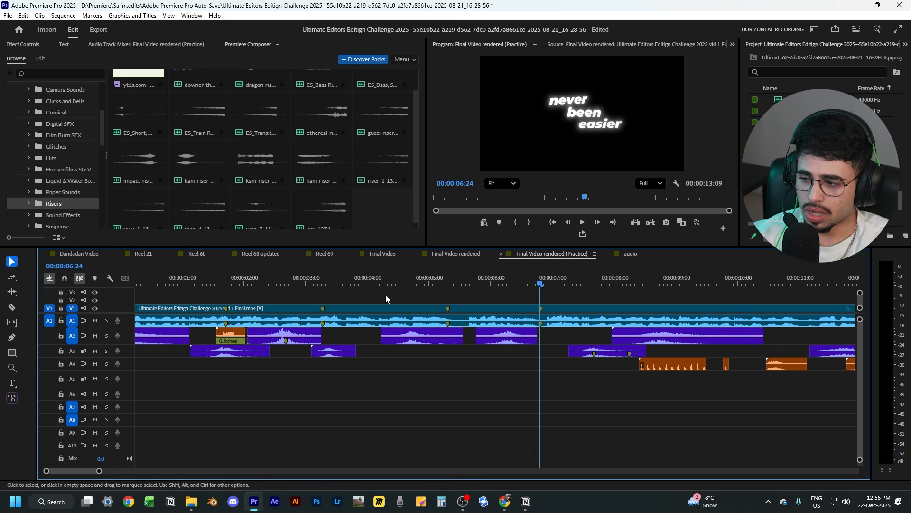
left_click_drag(373, 275, 365, 276)
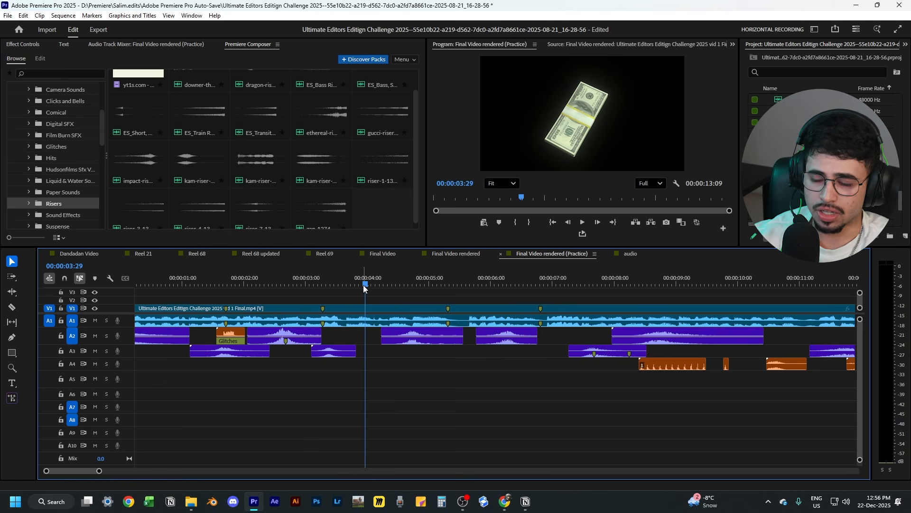
left_click(422, 362)
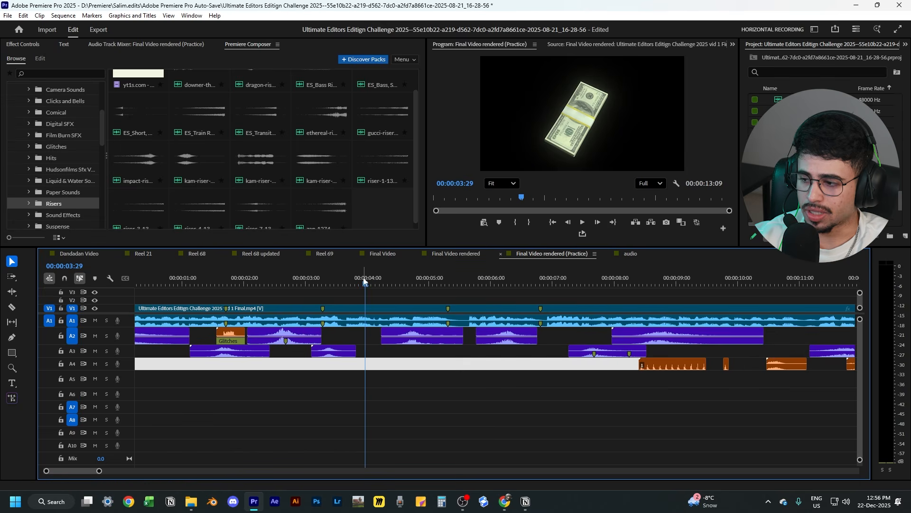
key("Right")
key("Right")
key("Right")
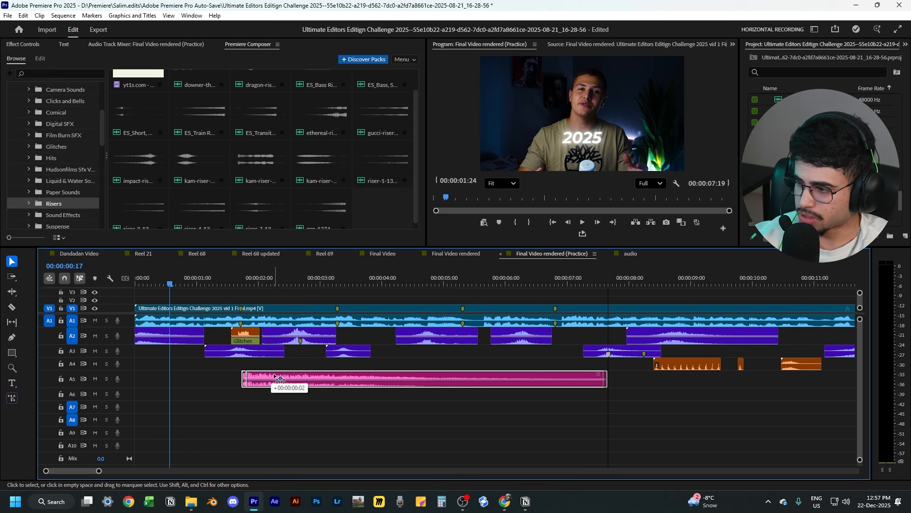
- Solo track A5 and play from about 00:00:01:20 to hear its pink sound effect against the glitch
left_click(238, 283)
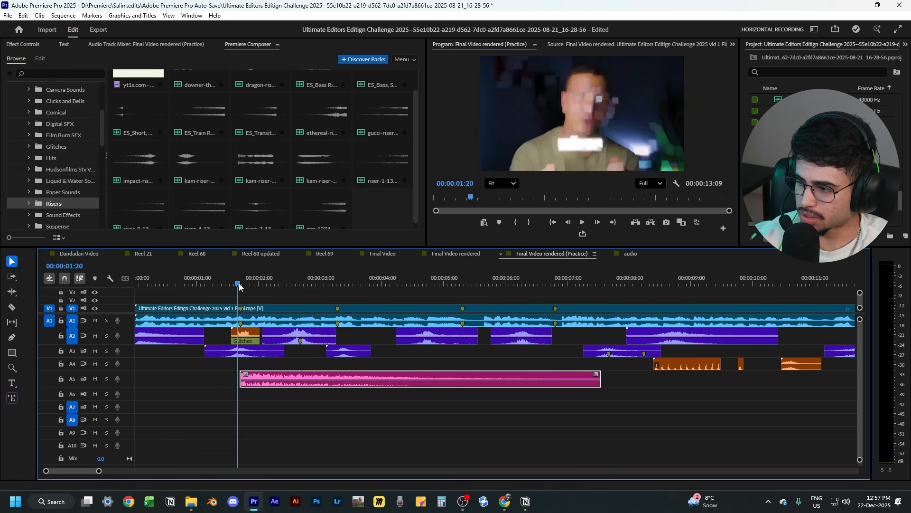
left_click(105, 379)
key("space")
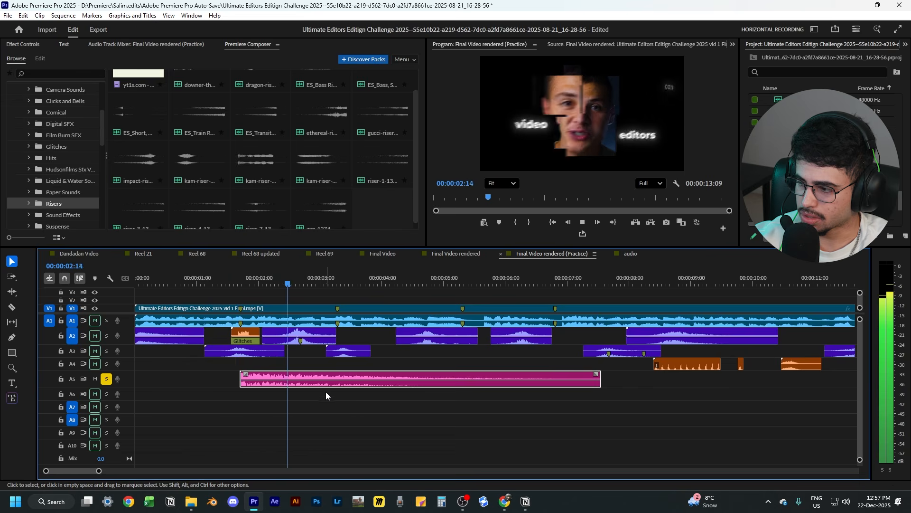
left_click(240, 283)
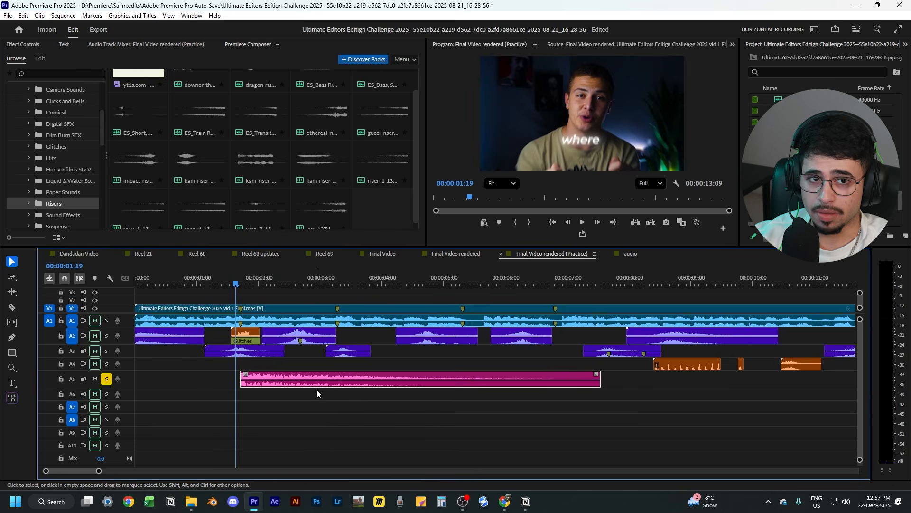
key("space")
- Turn off solo on track A5 and play the sequence from the start through the first money shot
left_click(106, 380)
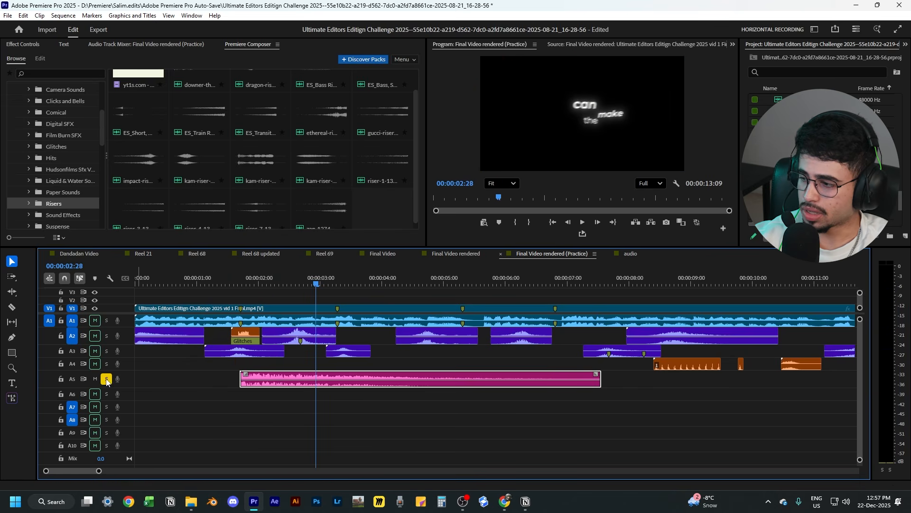
left_click(234, 281)
left_click_drag(236, 278, 131, 284)
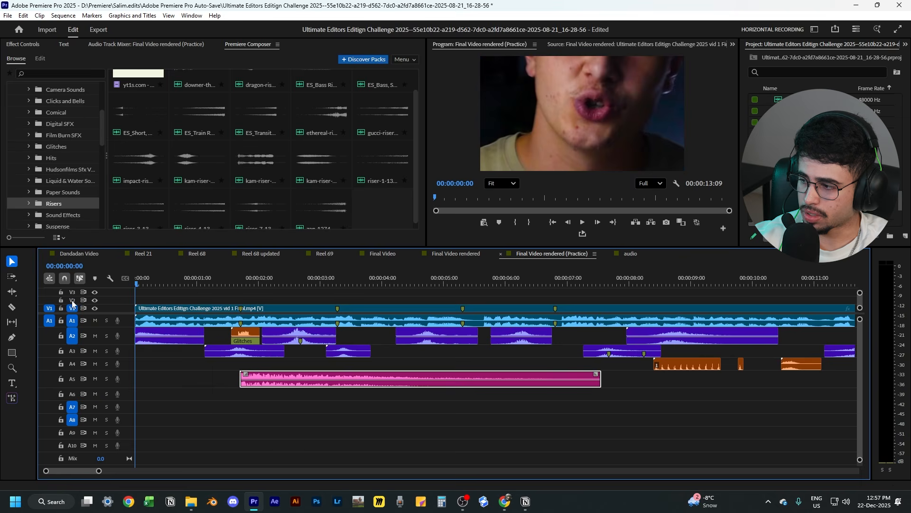
key("space")
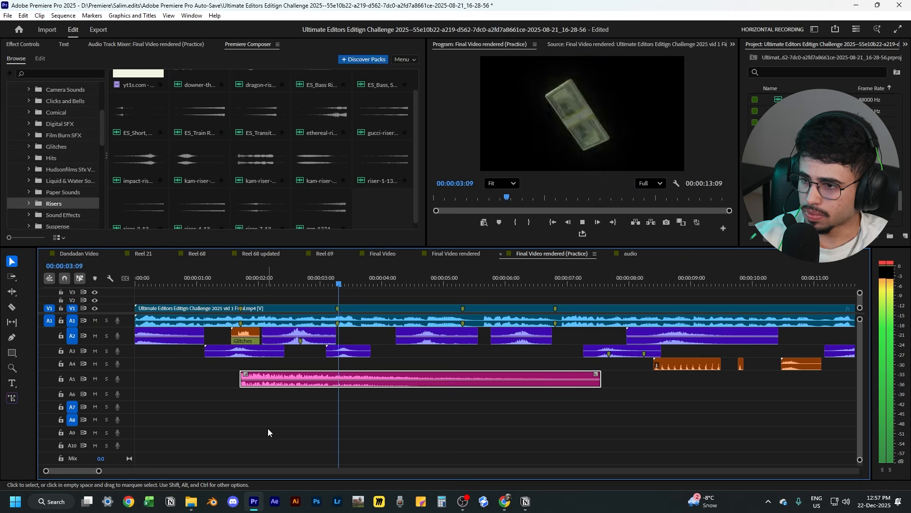
key("space")
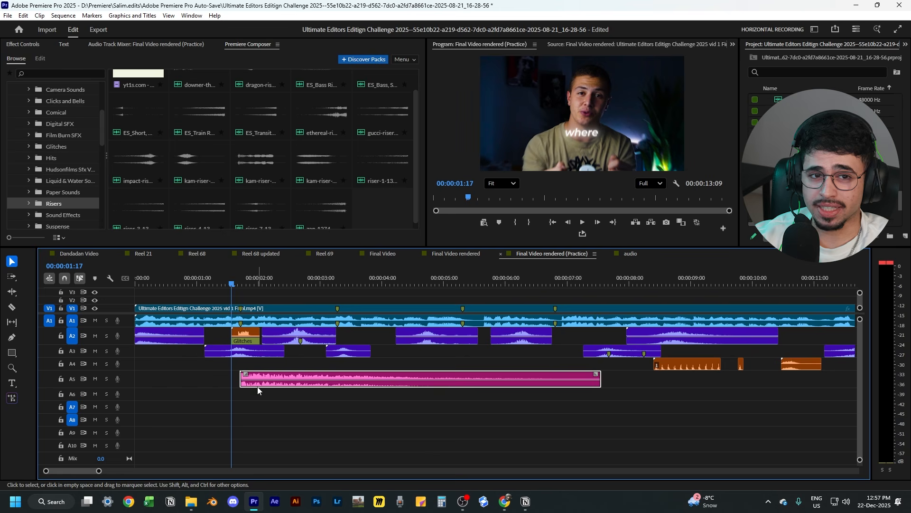
- Duplicate the A5 pink sound effect onto track A6, starting at the 00:00:03:08 marker where the money appears
left_click_drag(253, 379, 351, 394)
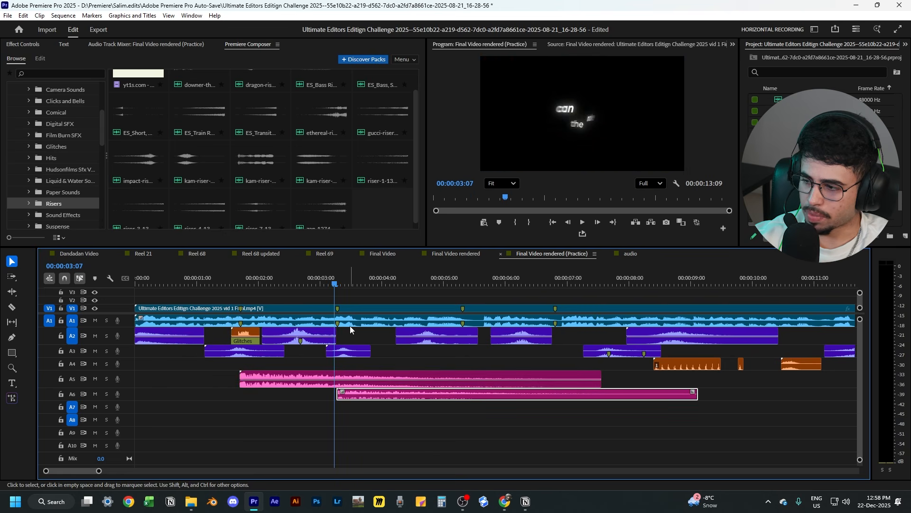
left_click(338, 282)
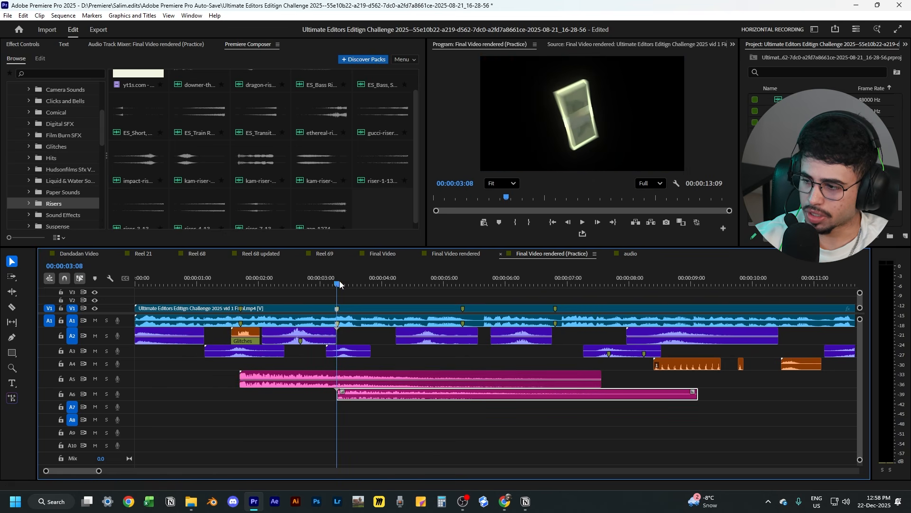
key("Left")
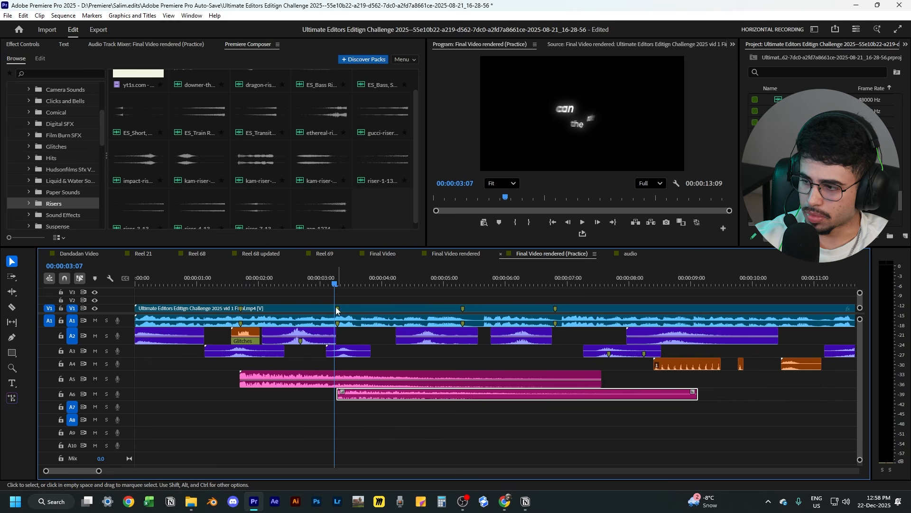
- Play the opening from the start with all tracks to hear both pink sound effects together
left_click_drag(336, 283, 135, 288)
key("space")
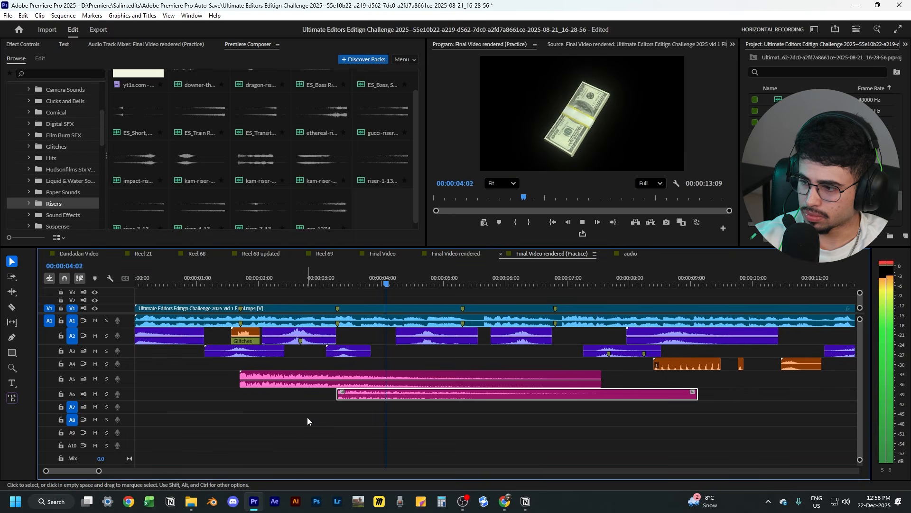
key("space")
- Solo track A6 and play from 00:00:03:00 to check the duplicated sound effect against the money shot
left_click(106, 407)
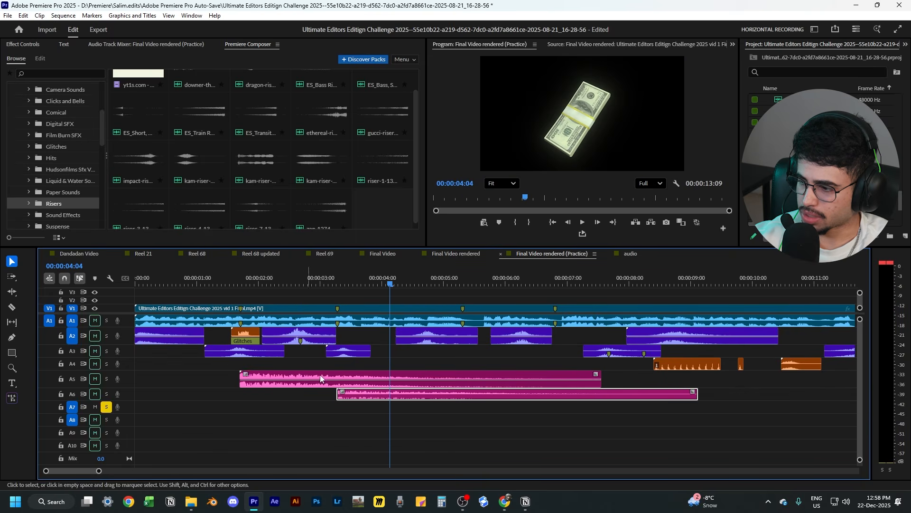
left_click(107, 407)
left_click(107, 394)
left_click_drag(389, 284, 320, 283)
left_click(361, 416)
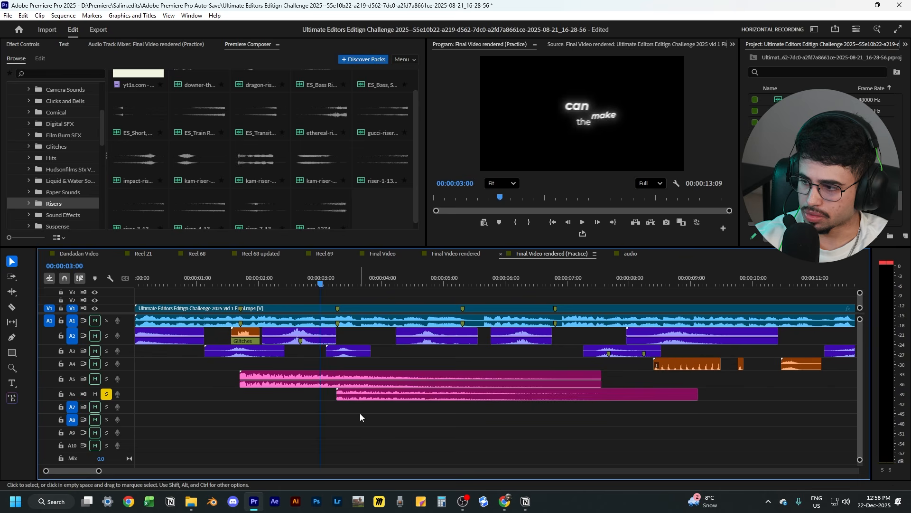
key("space")
key("space")
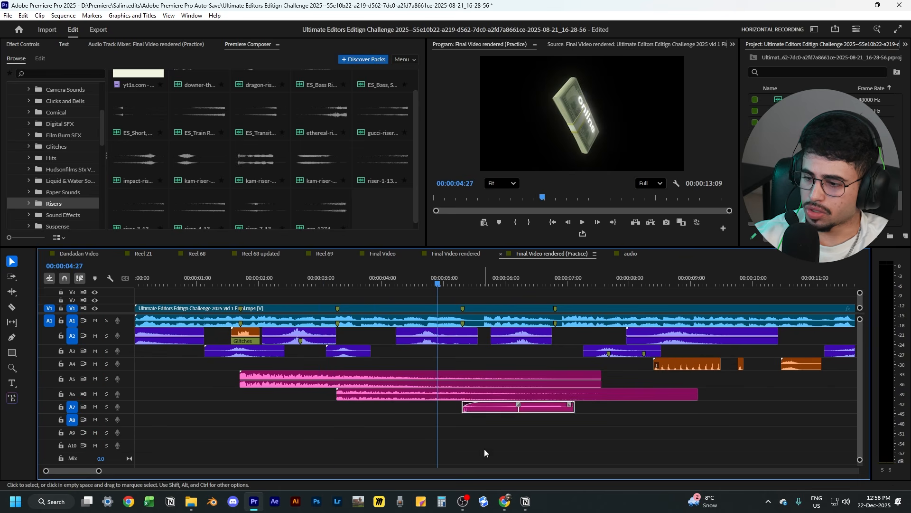
- Scrub from about 00:00:05:04 to 00:00:06:29 to compare the A7 sound effect with the "online" money shot and the white flash
left_click(485, 451)
left_click(451, 283)
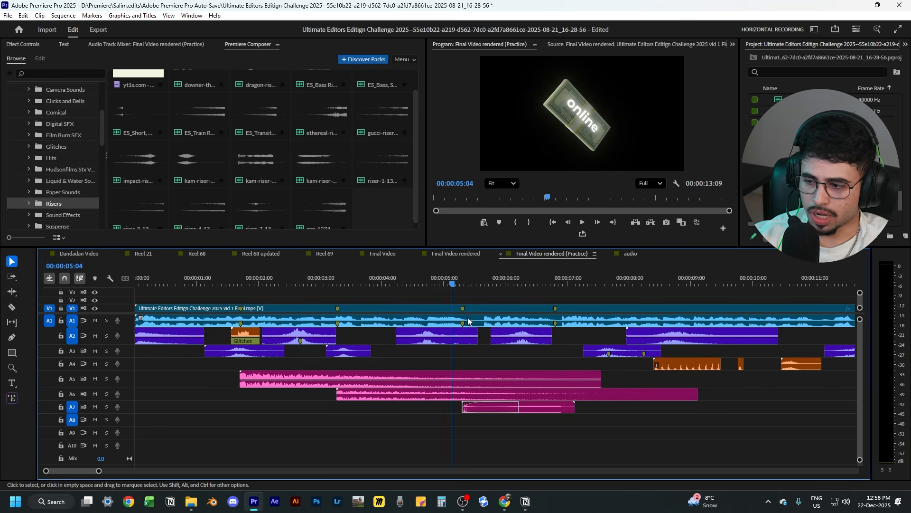
left_click(463, 283)
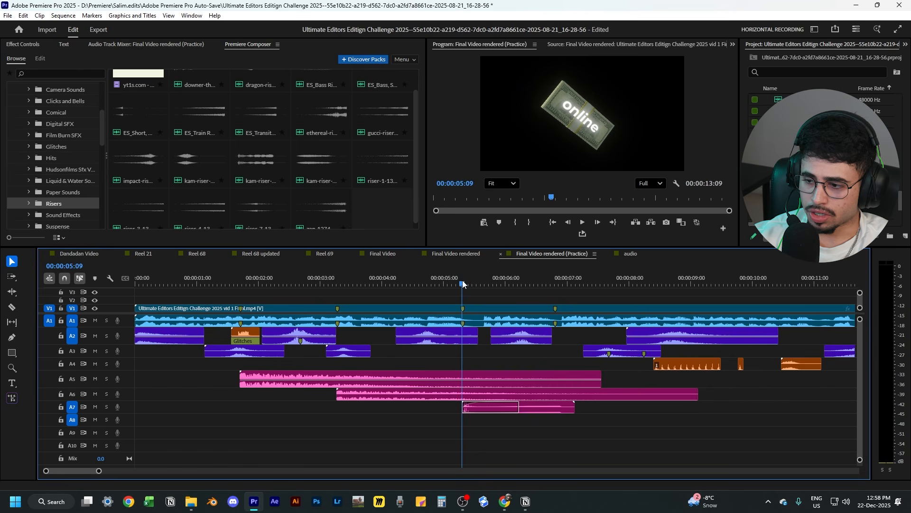
left_click_drag(463, 284, 561, 312)
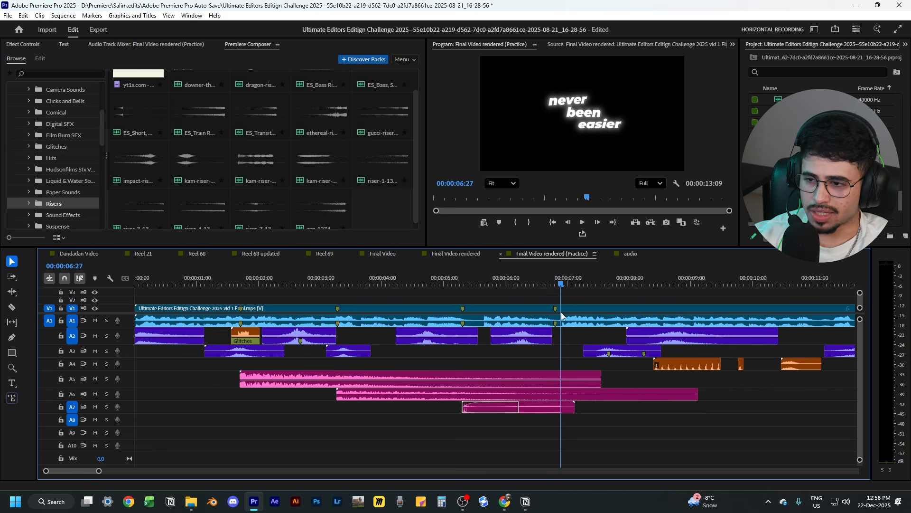
left_click(564, 284)
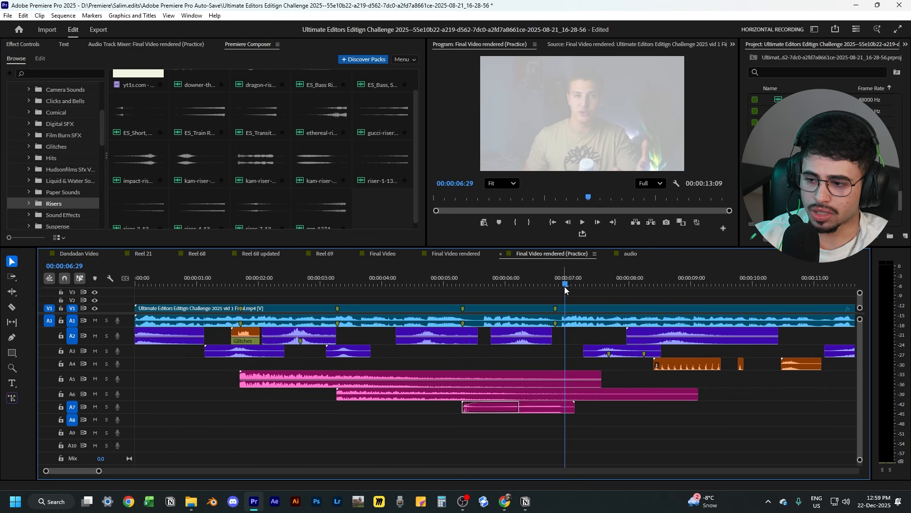
left_click(564, 285)
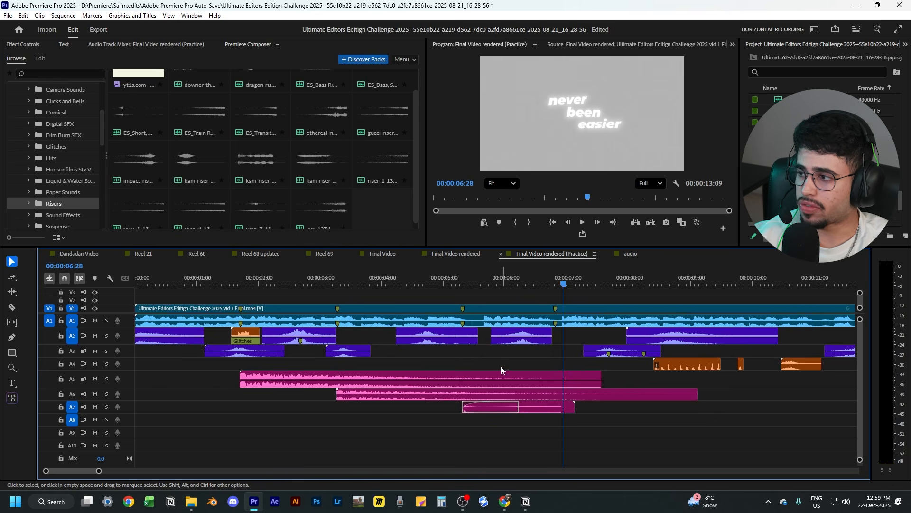
scroll(412, 202, "up", 1)
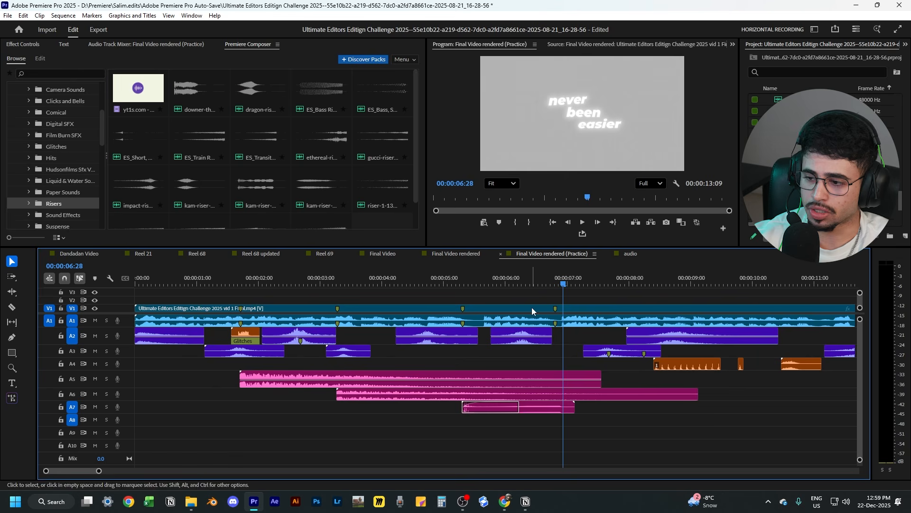
- Solo track A7 and play its sound effect from 00:00:05:08 up to the "never been easier" text
left_click(107, 407)
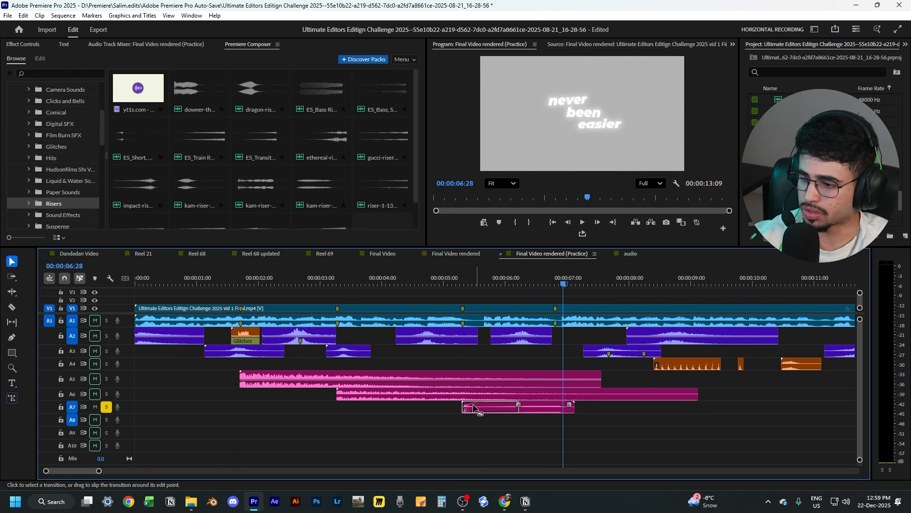
left_click_drag(466, 283, 461, 283)
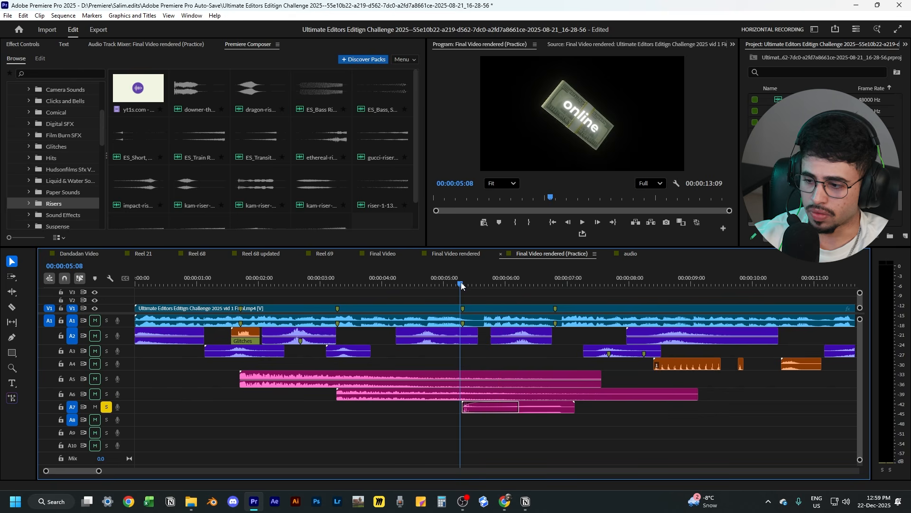
key("space")
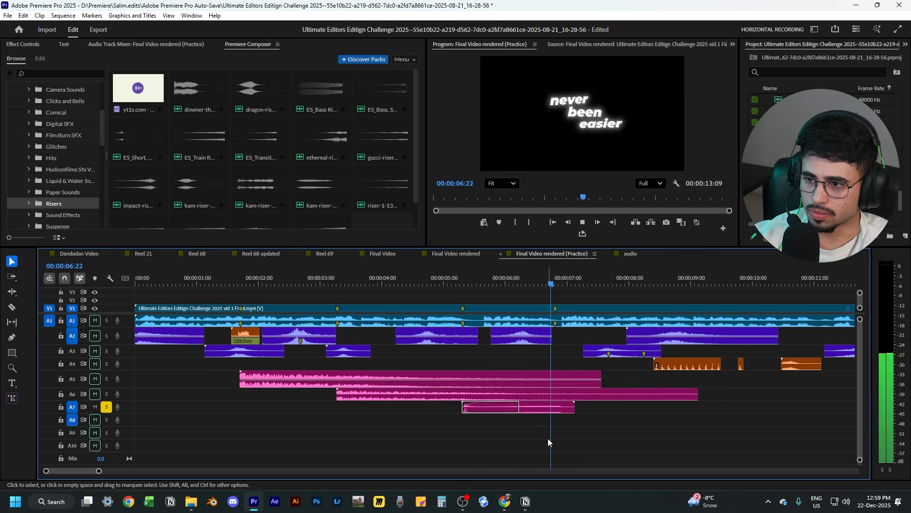
key("space")
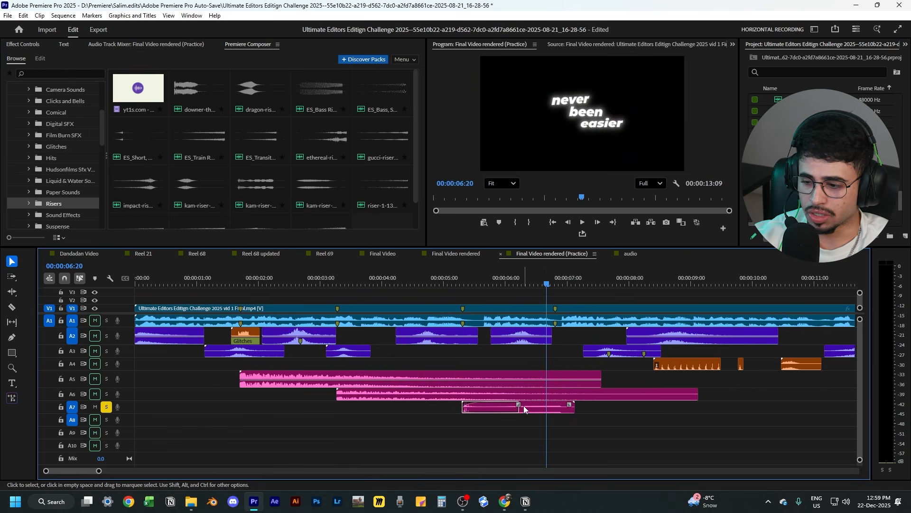
- Adjust the fade-in on the A7 sound effect to end at about 00:00:06:02, and check the frames around 00:00:06:27
left_click_drag(518, 405, 544, 407)
scroll(468, 412, "up", 5)
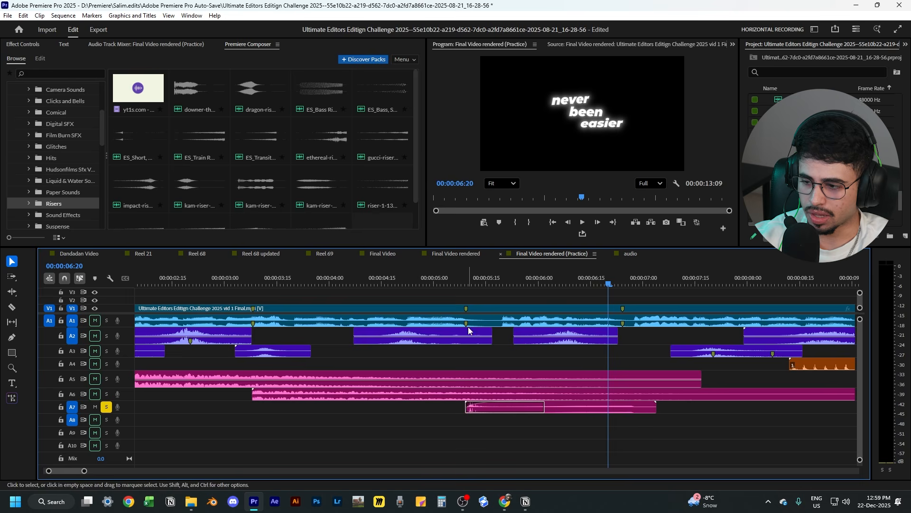
left_click(466, 284)
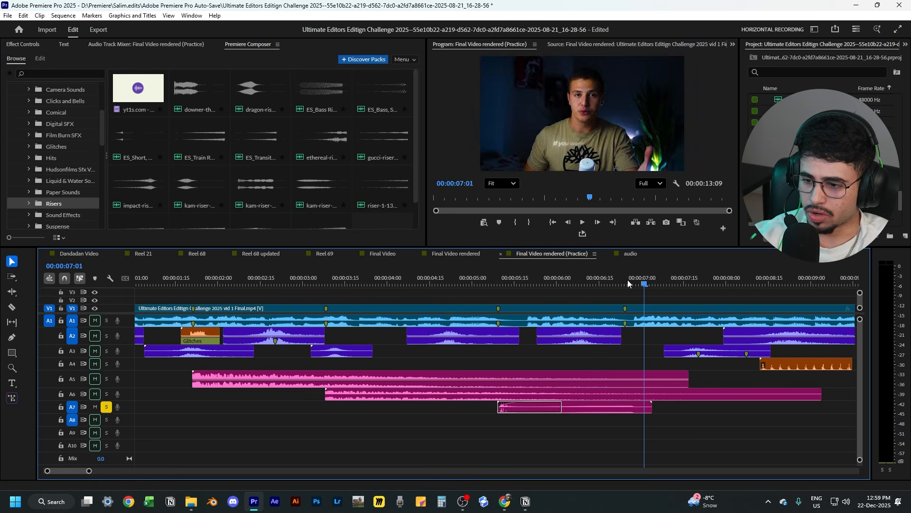
left_click_drag(627, 284, 634, 284)
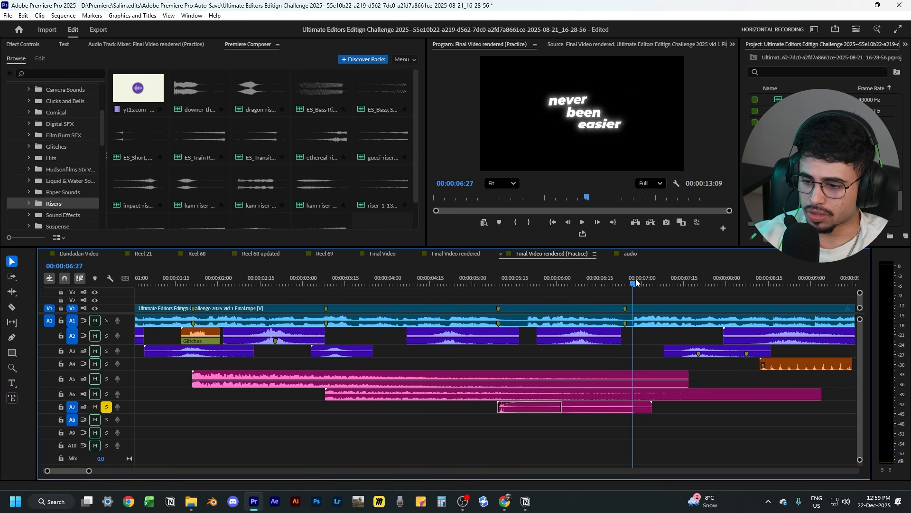
- Place the ES_Flash, Modern, Design 03 sound effect on track A8 so it starts at 00:00:06:27, under the white flash
left_click(636, 409)
scroll(638, 430, "down", 5)
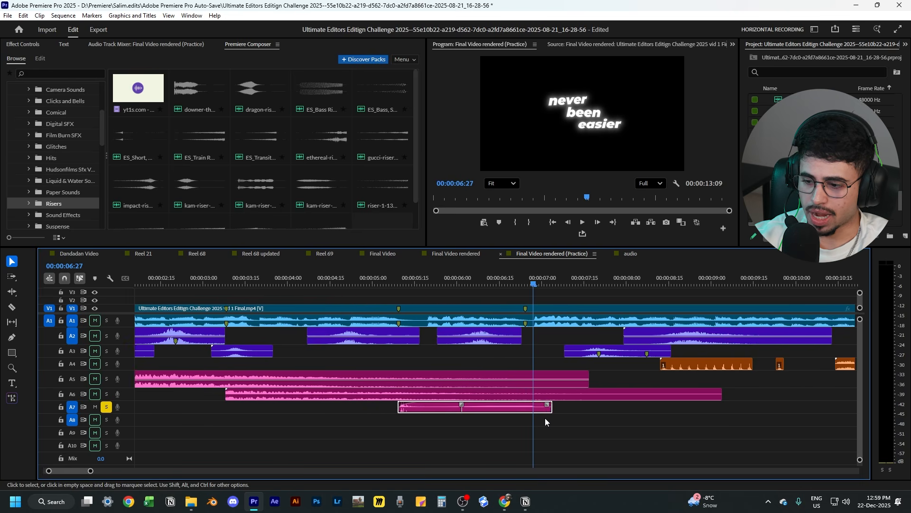
scroll(545, 418, "down", 2)
scroll(545, 418, "down", 1)
scroll(481, 417, "down", 2)
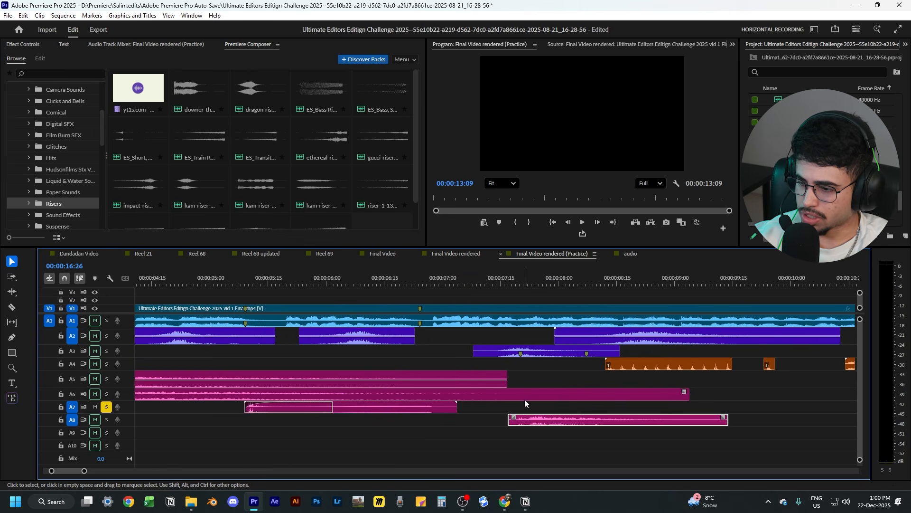
left_click_drag(533, 419, 457, 420)
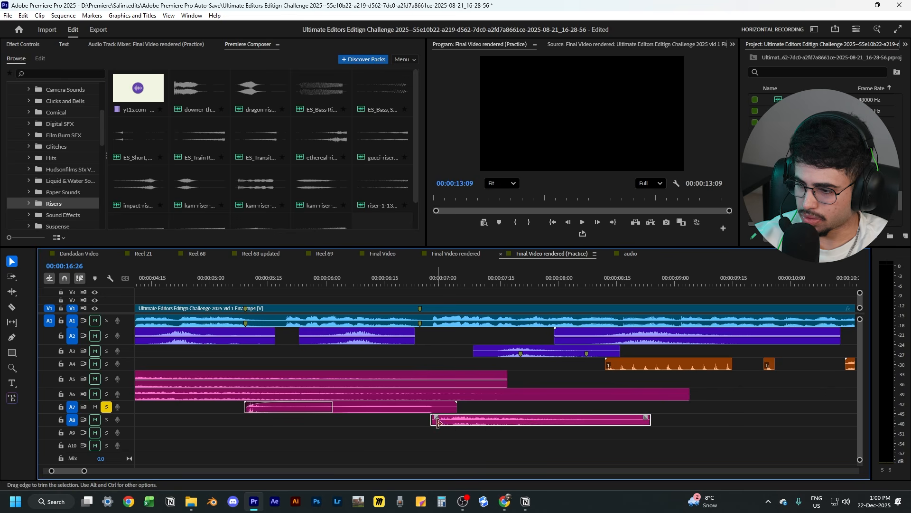
key("=")
key("=")
scroll(479, 425, "up", 1)
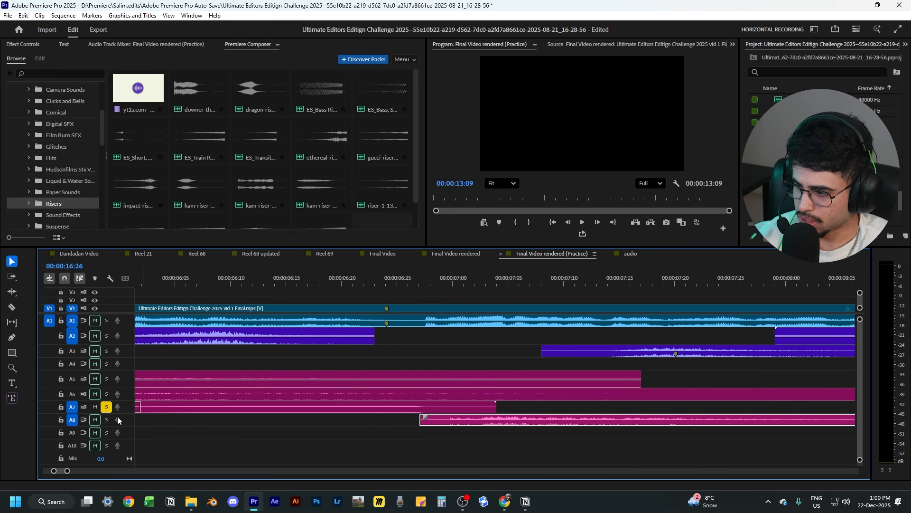
scroll(118, 418, "up", 1)
left_click_drag(423, 426, 442, 417)
right_click(434, 419)
scroll(427, 419, "down", 4)
- Solo only track A8 and play its flash sound effect from about 00:00:06:02 to 00:00:08:15
left_click(106, 408)
left_click(106, 422)
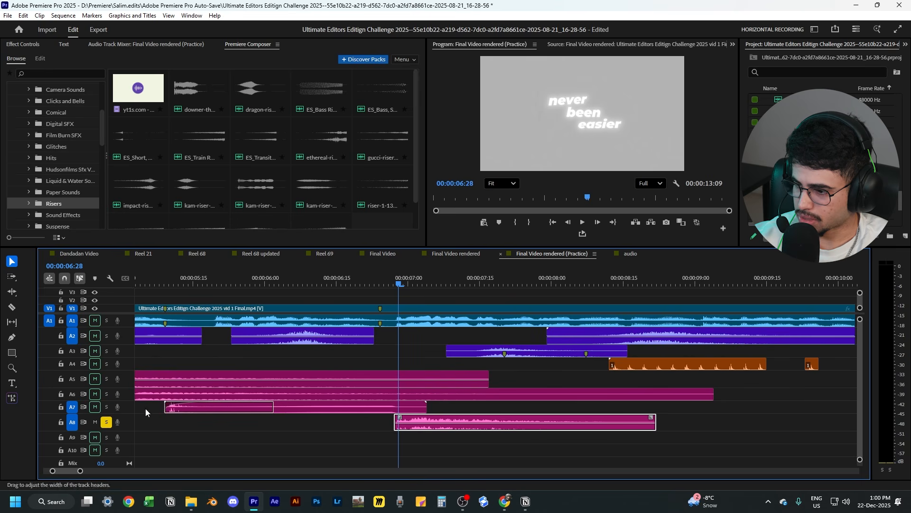
left_click_drag(401, 284, 274, 286)
key("space")
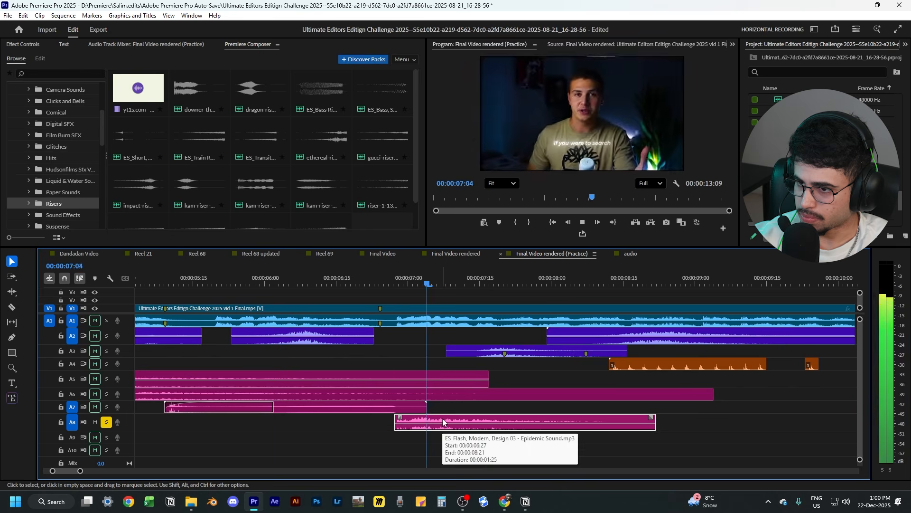
key("space")
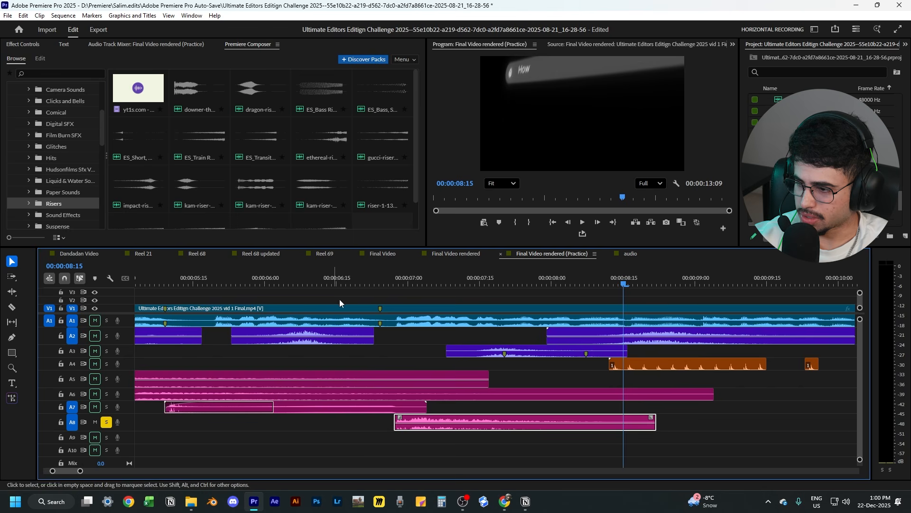
- Solo tracks A7 and A8 together and play both sound effects from 00:00:05:08 to 00:00:08:00
left_click(106, 422)
left_click(106, 407)
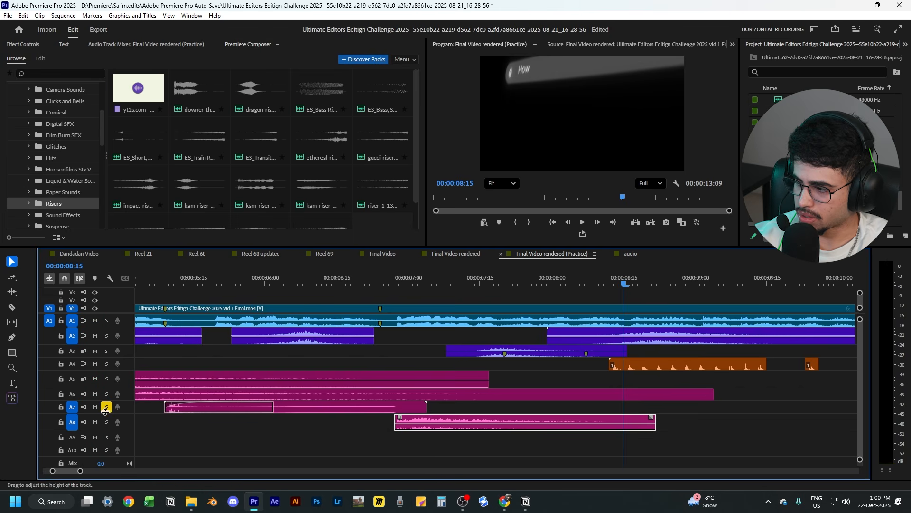
left_click(106, 422)
left_click(213, 277)
left_click_drag(213, 277, 159, 280)
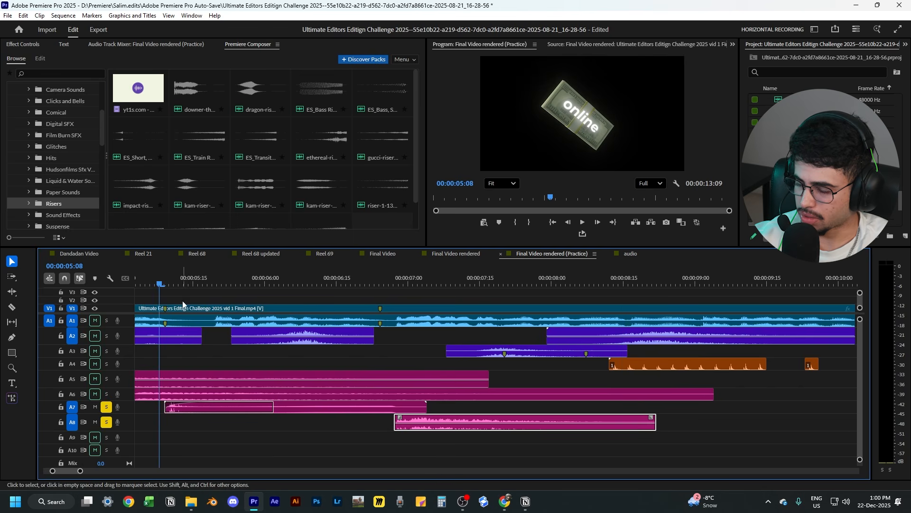
left_click(380, 445)
key("space")
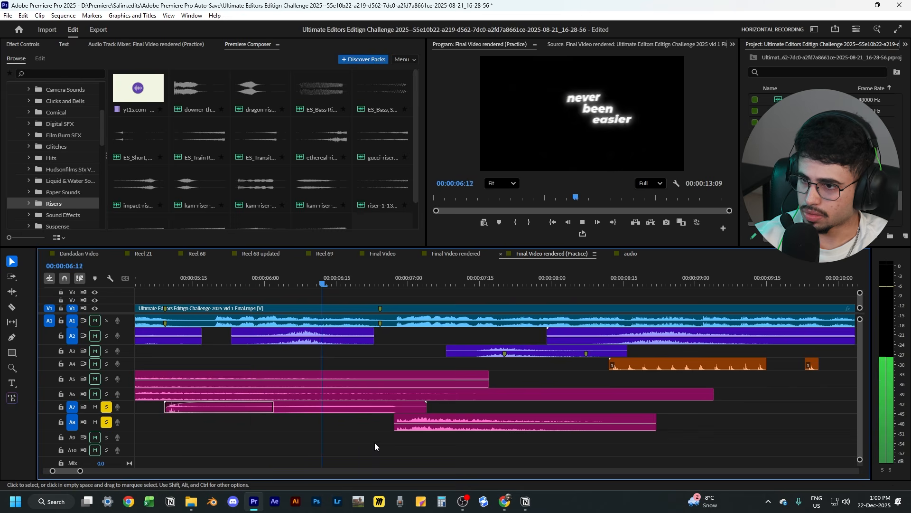
key("space")
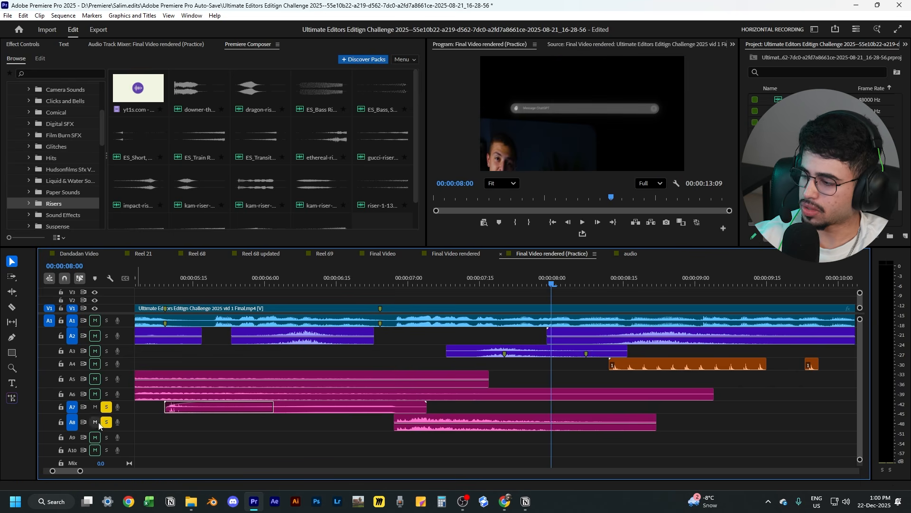
- Turn off solo on tracks A7 and A8 to restore the full mix
left_click(97, 423)
left_click(105, 422)
left_click(106, 408)
scroll(351, 438, "down", 5)
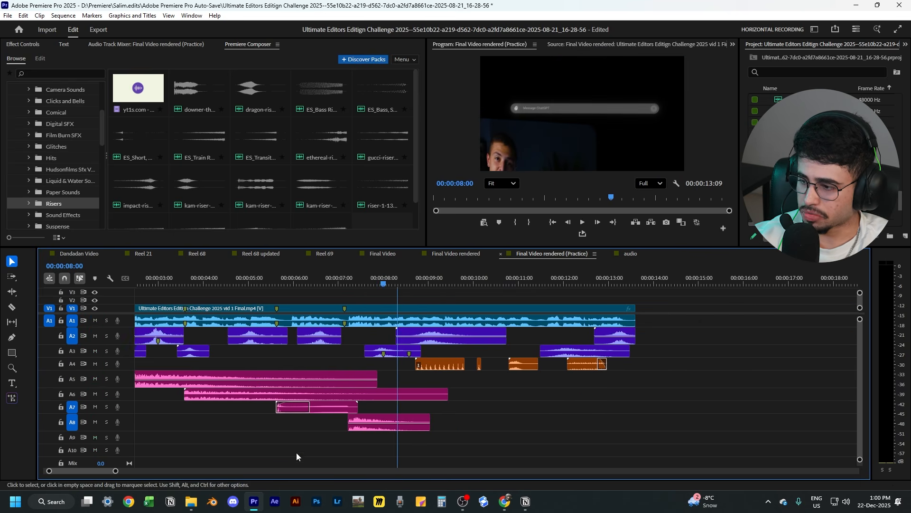
scroll(266, 427, "down", 3)
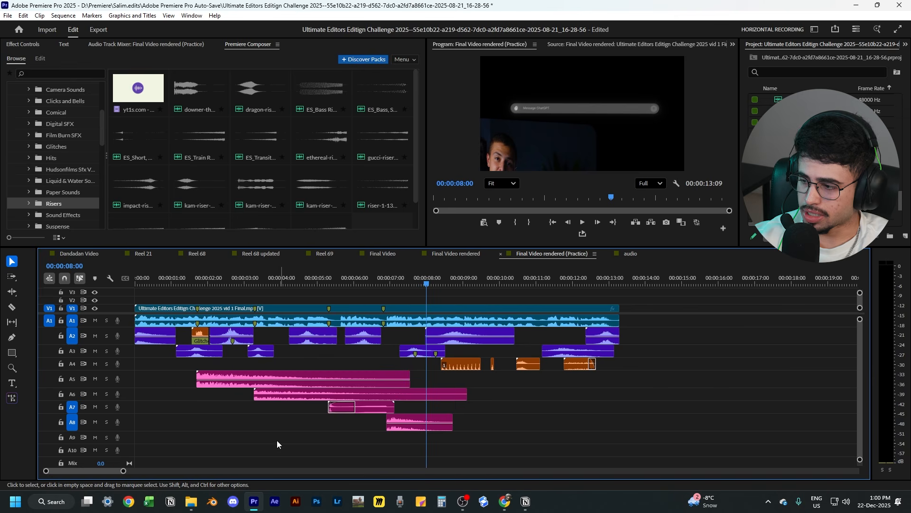
- Add a long fade-out to the A8 flash sound effect, running from about 00:00:07:06 to the clip's end
mouse_move(441, 426)
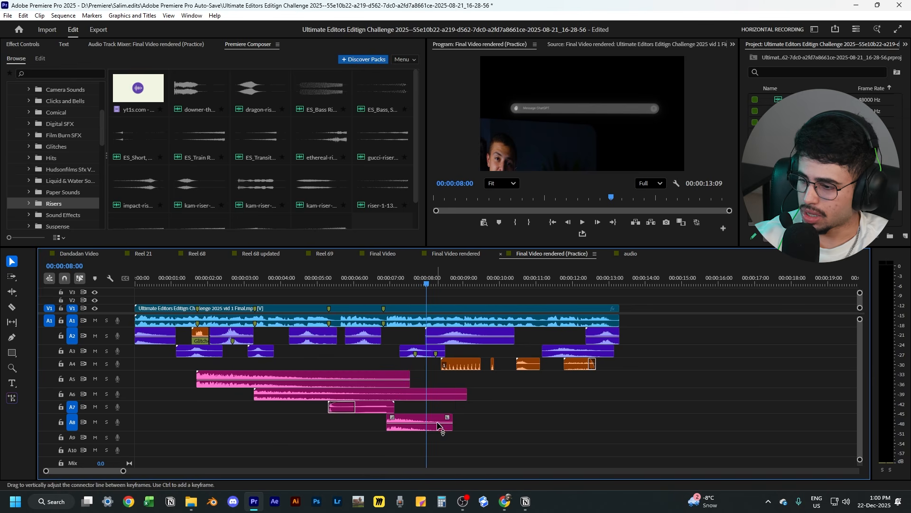
mouse_move(447, 418)
left_mouse_down()
mouse_move(403, 409)
mouse_move(397, 415)
left_mouse_up()
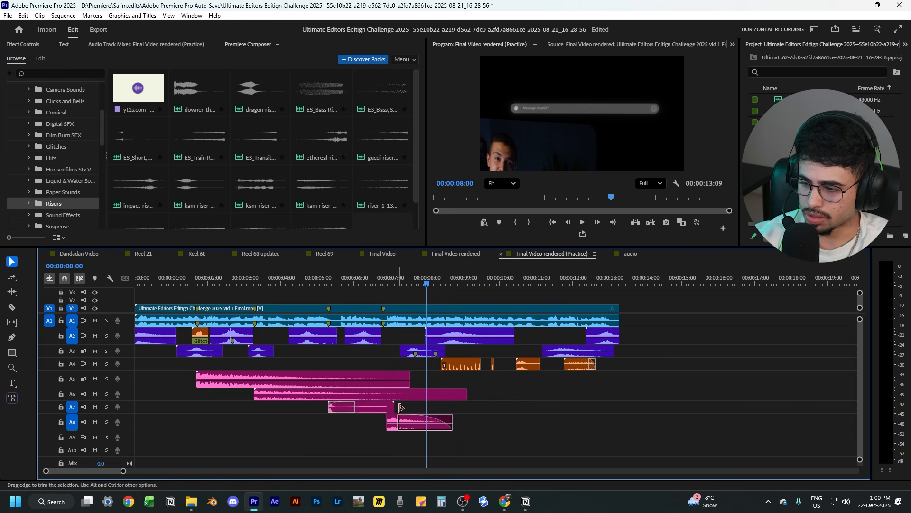
scroll(266, 447, "down", 1)
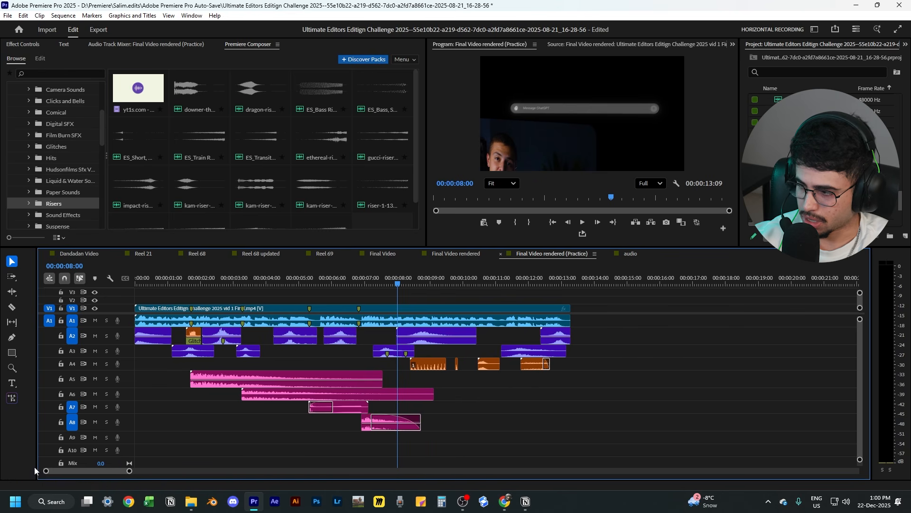
- Play the full mix from the beginning to the end at 00:00:13:09, and return to the search-bar shot at 00:00:09:02
left_click(151, 422)
key("Home")
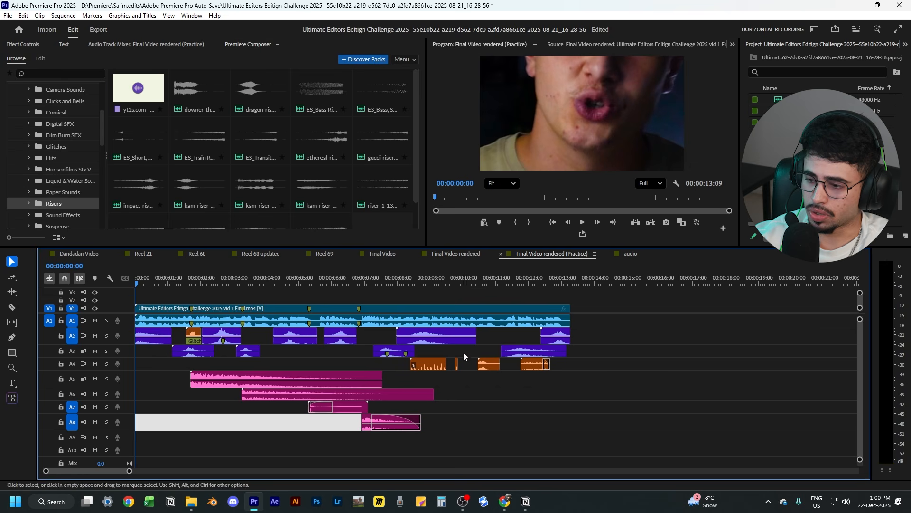
key("space")
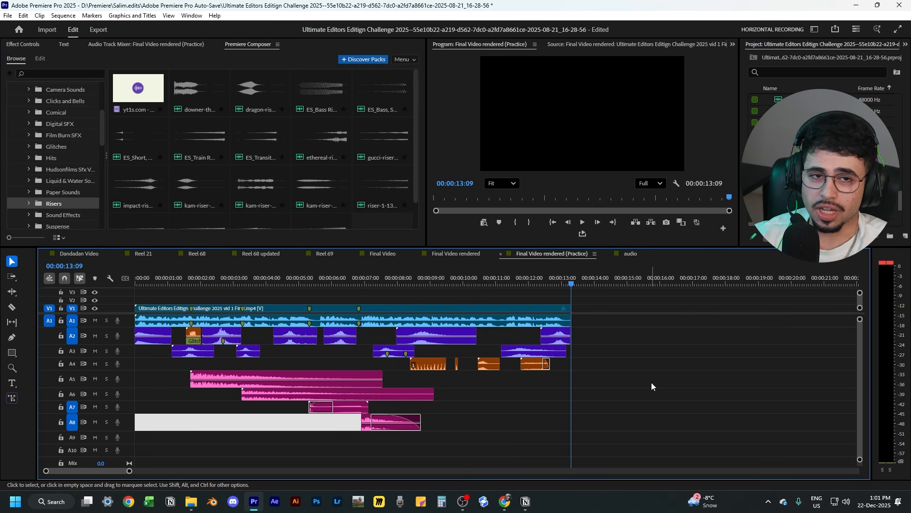
left_click(454, 397)
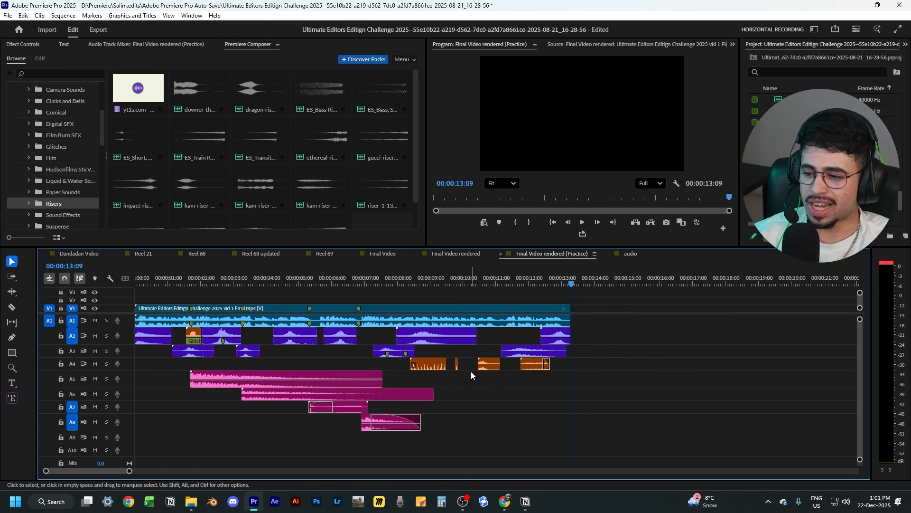
left_click(433, 279)
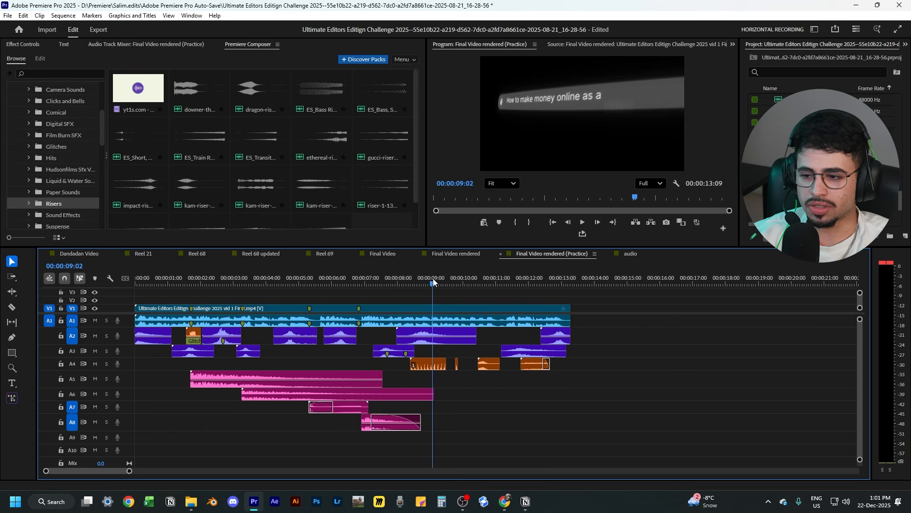
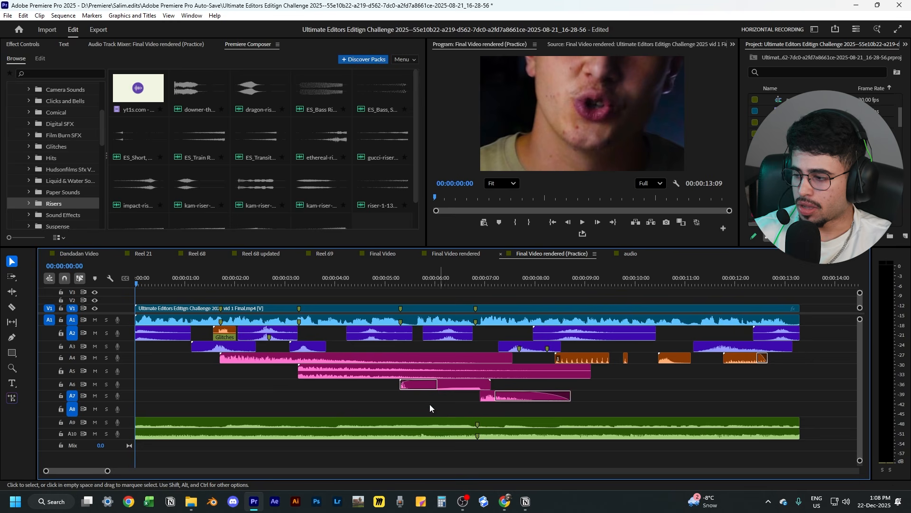
- Examine the two green background music clips on tracks A9 and A10, together and one at a time
left_click_drag(342, 398, 278, 448)
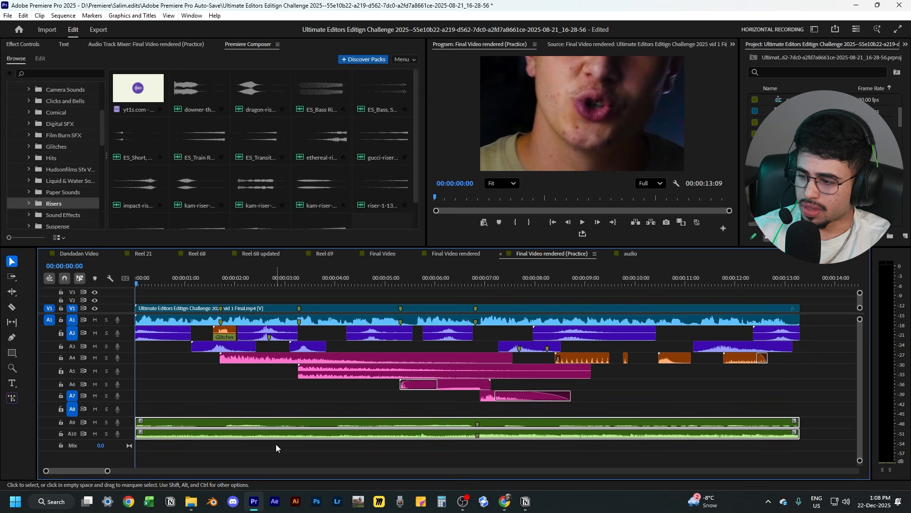
left_click(250, 398)
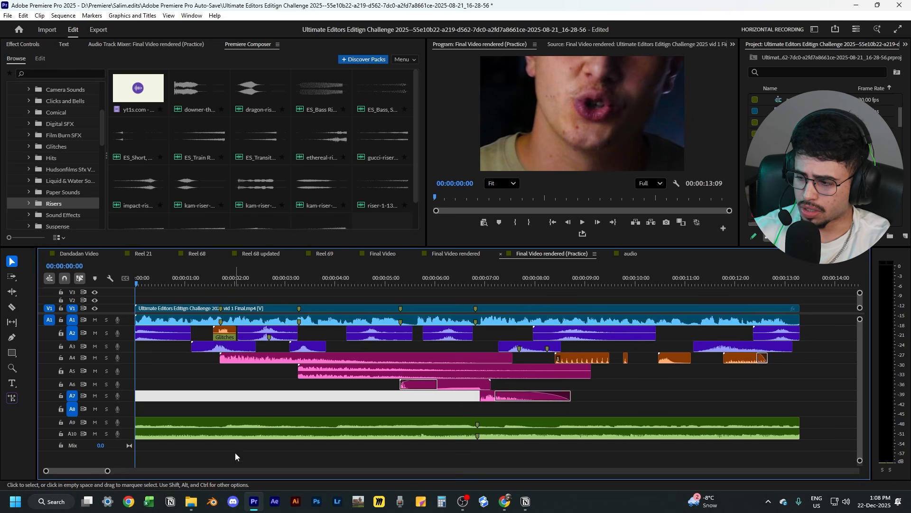
left_click(224, 424)
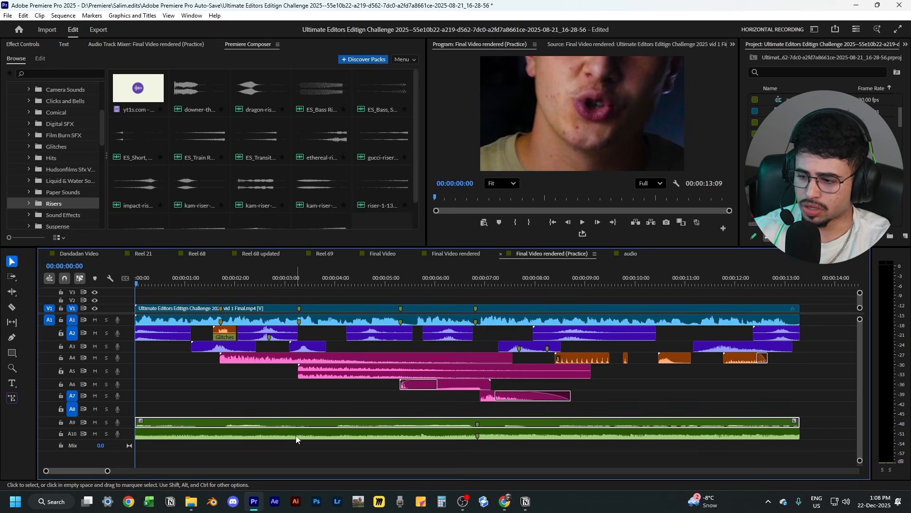
left_click(292, 412)
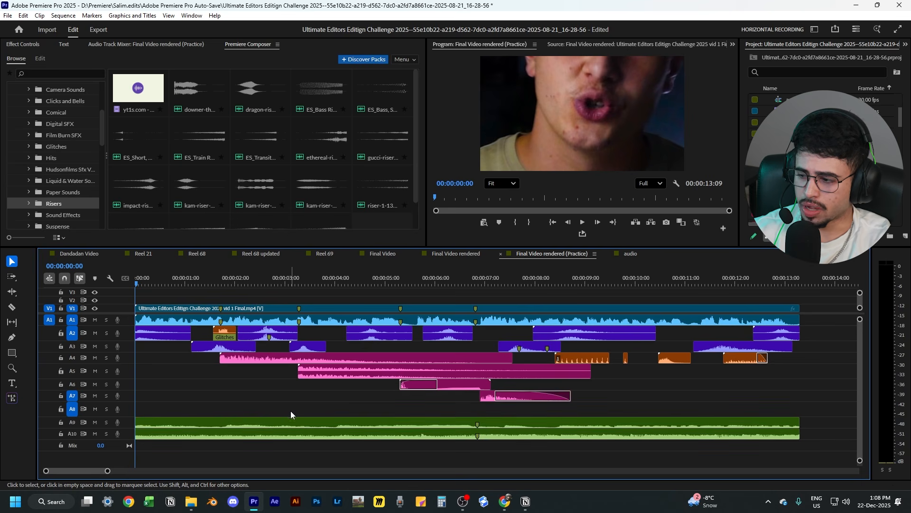
left_click(252, 426)
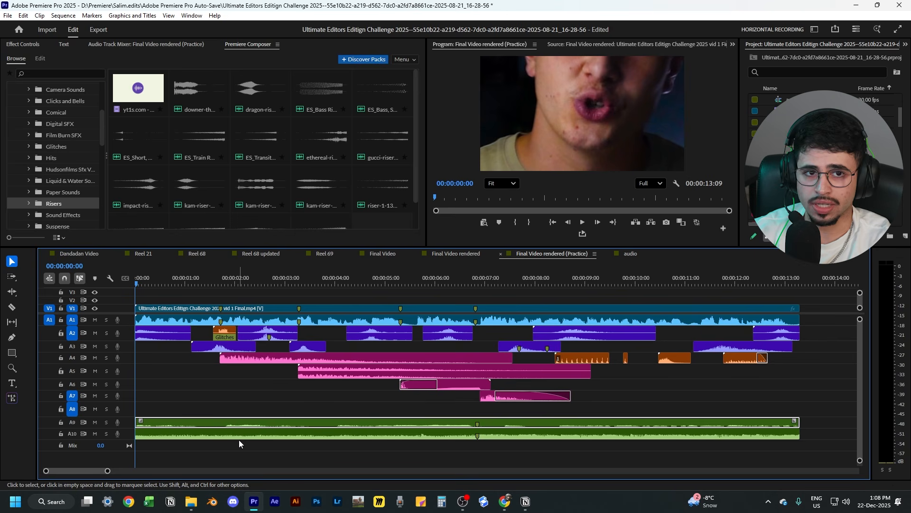
left_click(173, 438)
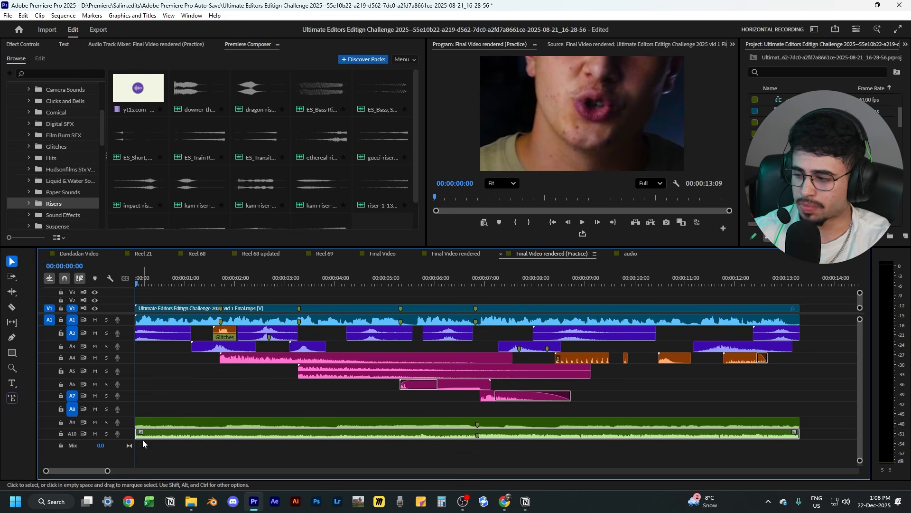
left_click(243, 458)
left_click(260, 417)
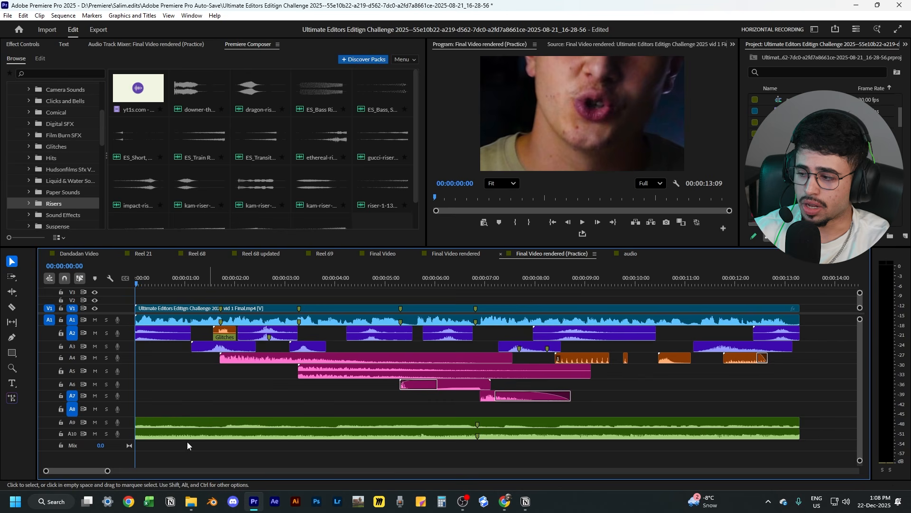
- Expand tracks A9 and A10 to show the clip names and waveforms of the DA WIZARD vocals and music clips
scroll(119, 436, "up", 3)
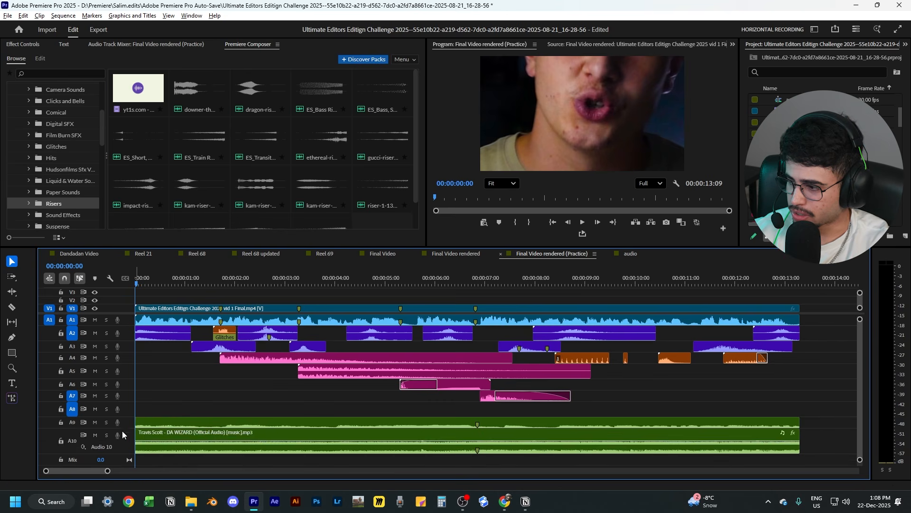
scroll(127, 423, "up", 5)
scroll(484, 435, "down", 1)
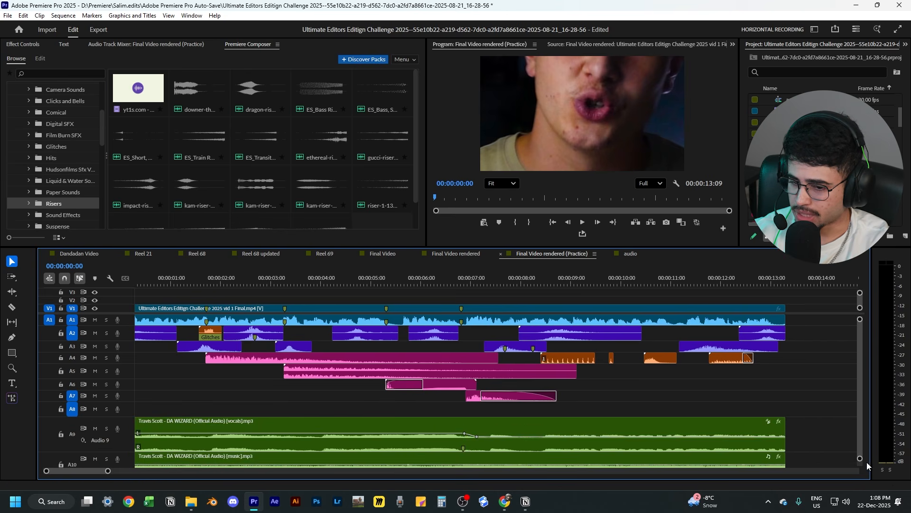
left_click_drag(860, 459, 860, 461)
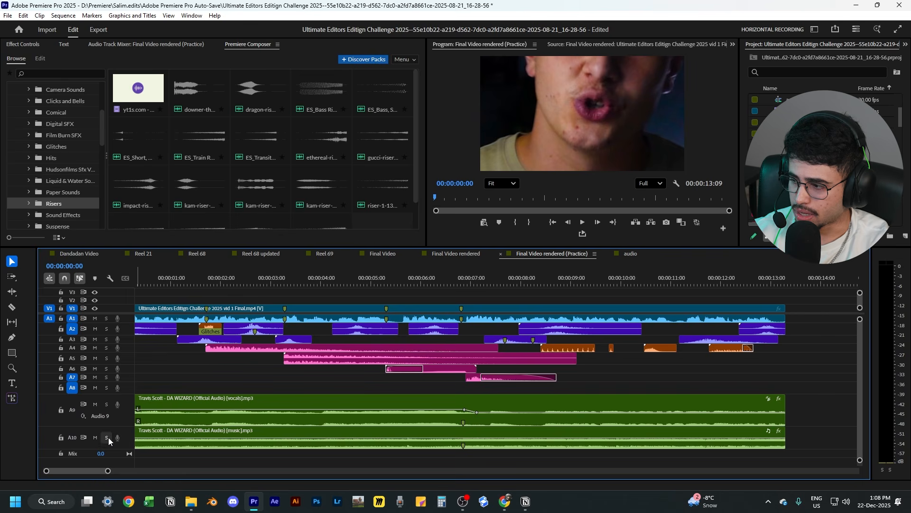
scroll(116, 434, "up", 1)
scroll(480, 419, "up", 1)
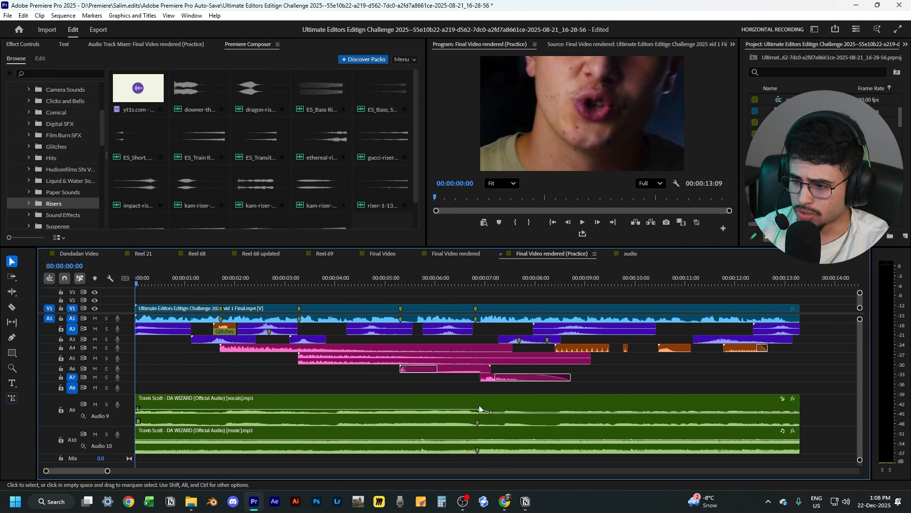
- Solo the vocals track A9 and play it from the beginning to 00:00:10:29
left_click(108, 403)
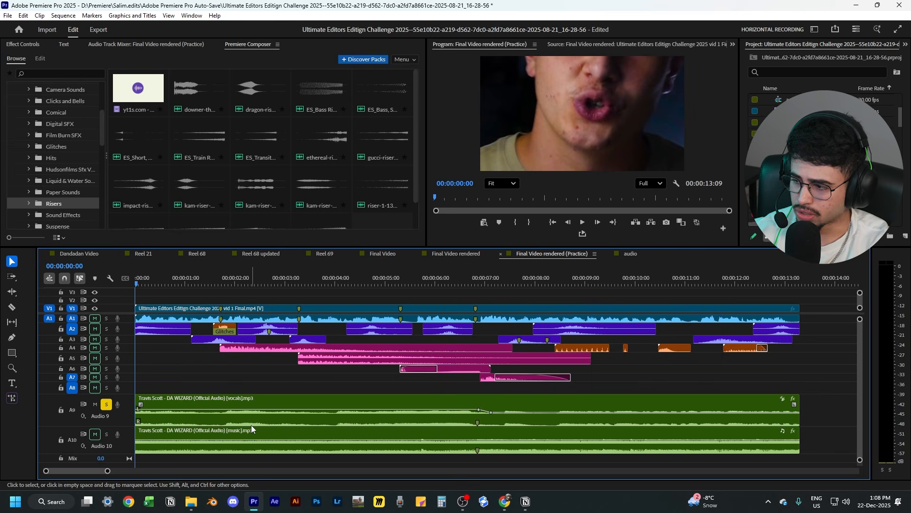
key("space")
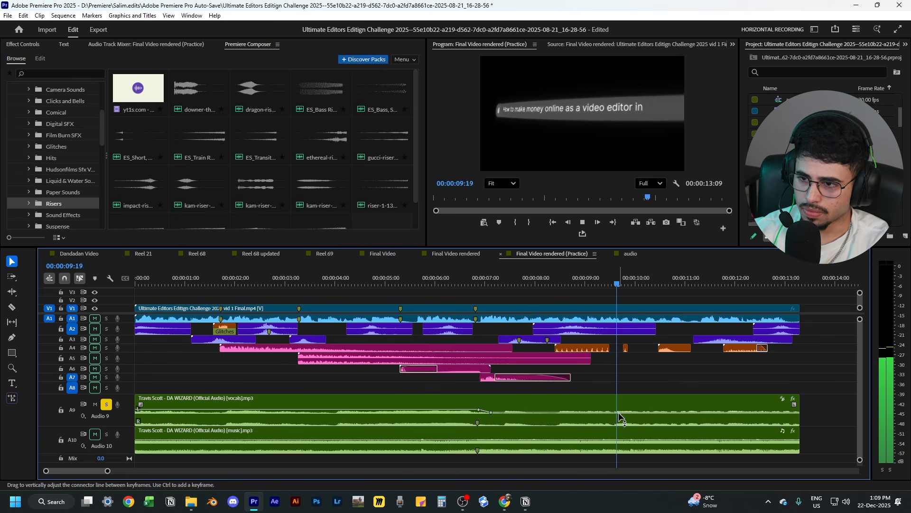
key("space")
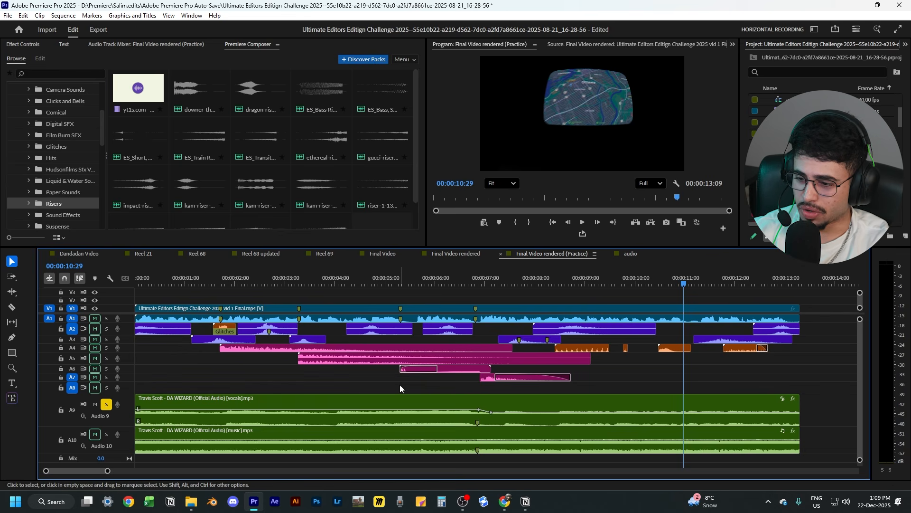
- Solo the music track A10 in place of the vocals, play it from the beginning to 00:00:07:10, and clear the solo
left_click_drag(467, 280, 479, 283)
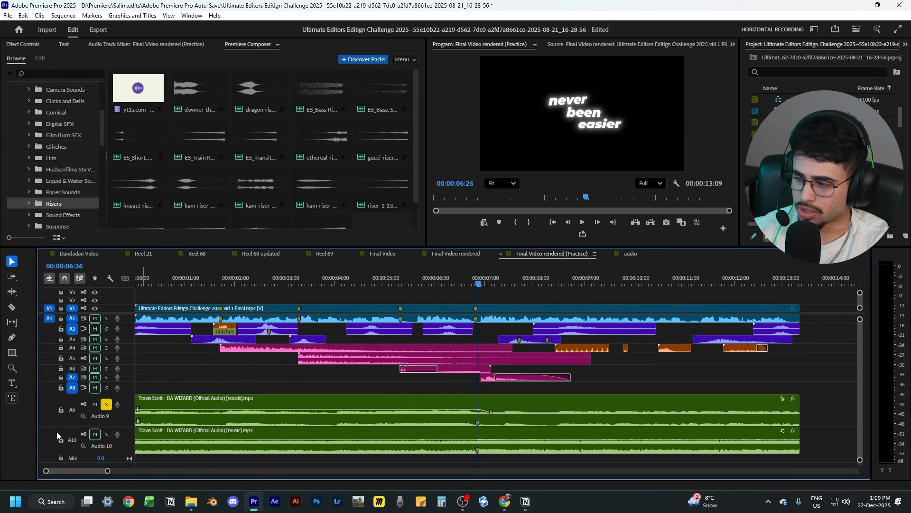
left_click(107, 405)
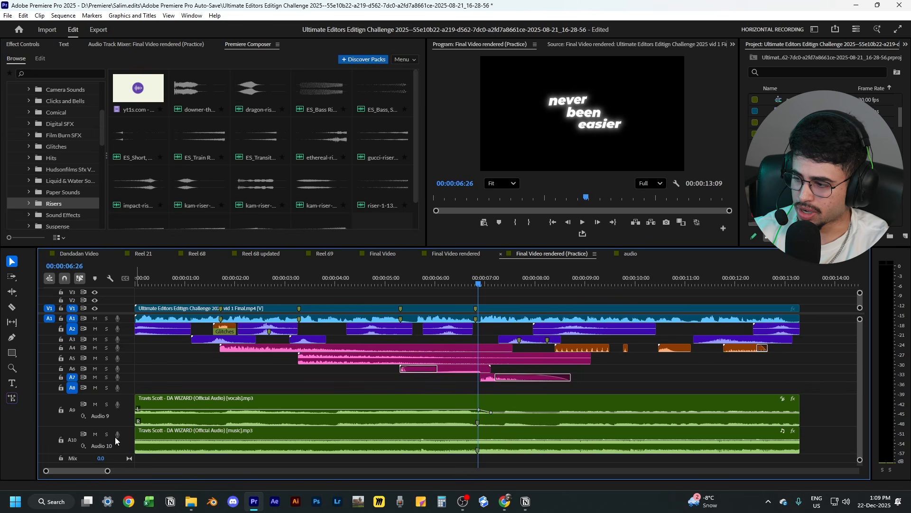
left_click(107, 434)
key("Home")
key("space")
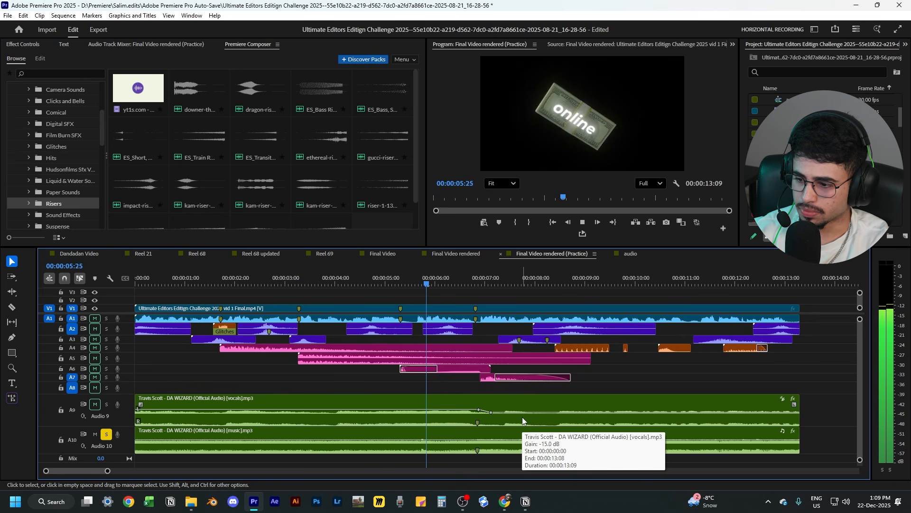
left_click(106, 434)
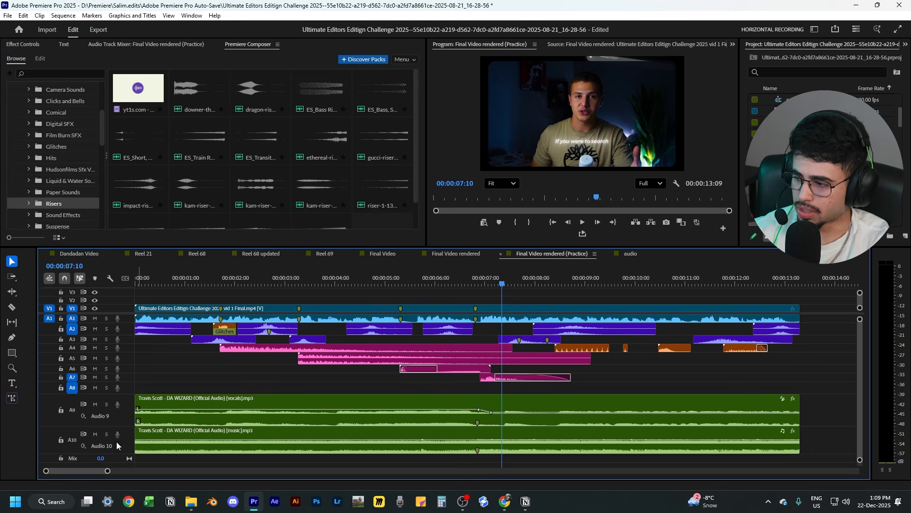
- Collapse the music track A10 and the vocals track A9 back to compact height
left_click(222, 437)
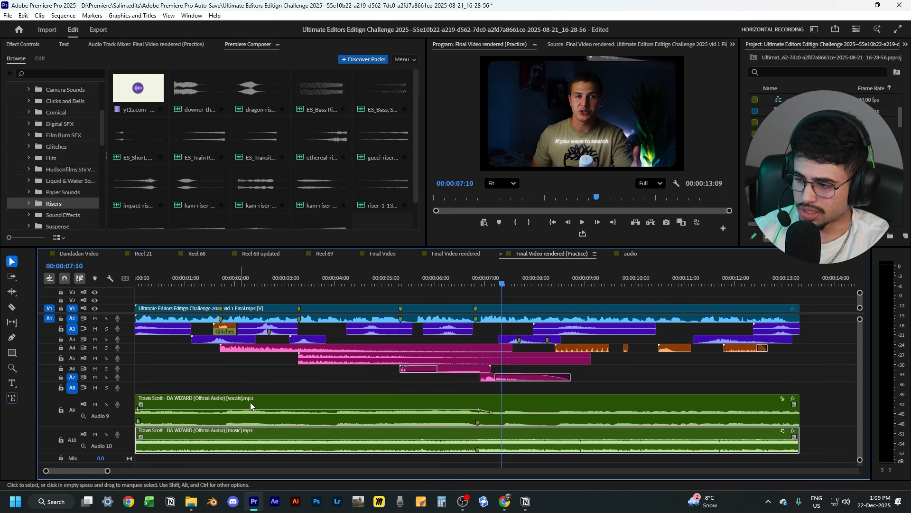
double_click(124, 434)
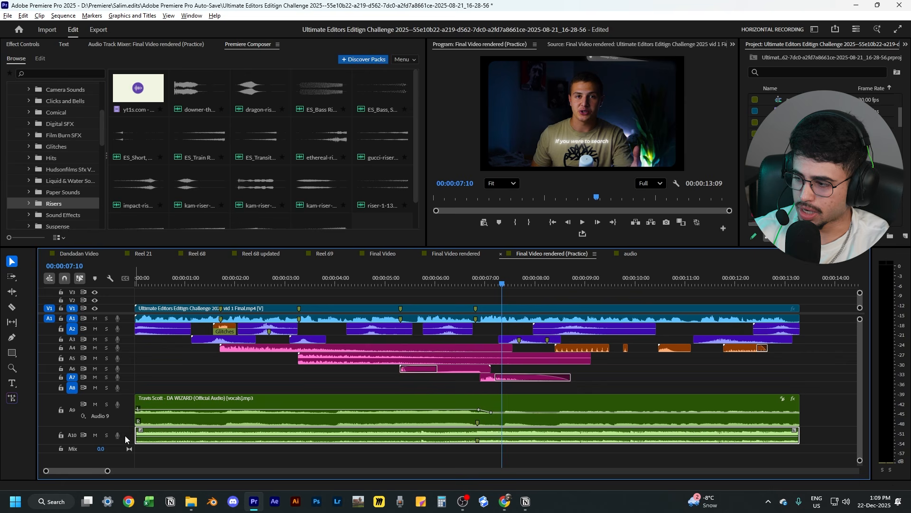
double_click(120, 402)
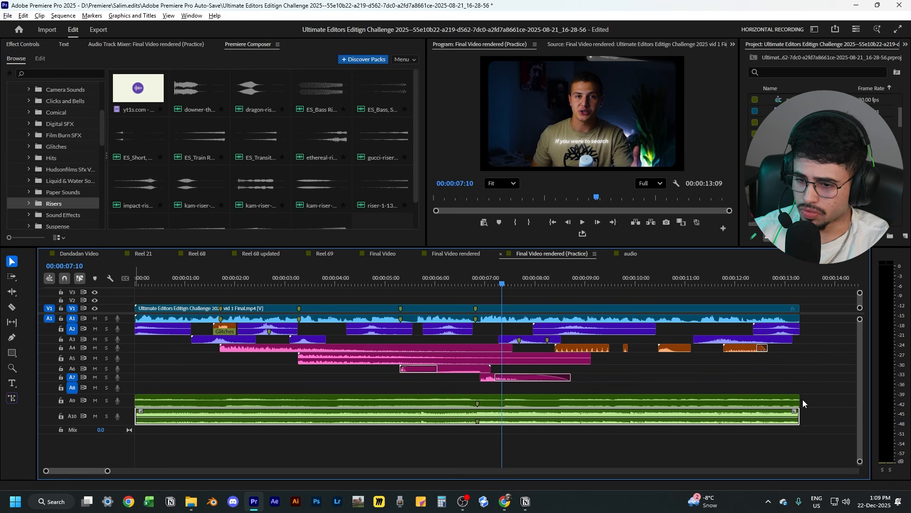
- Review the sequence's end, start and the shot at 00:00:05:09, stopping at the "never been easier" shot at 00:00:06:25
left_click(801, 281)
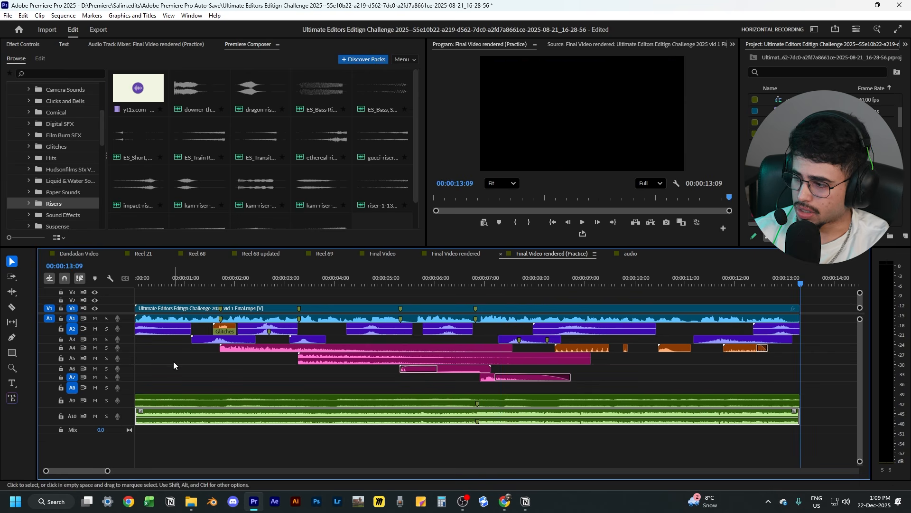
key("Home")
left_click(286, 282)
left_click_drag(286, 282, 402, 287)
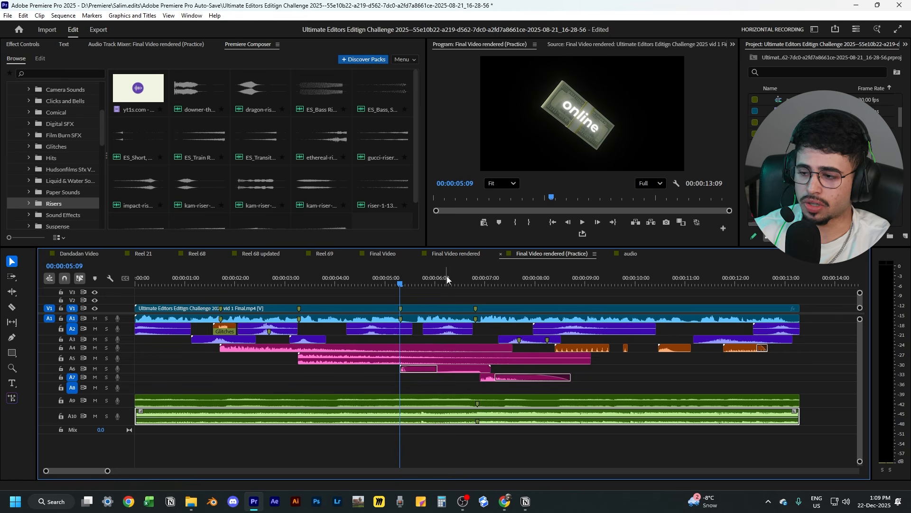
left_click(492, 379)
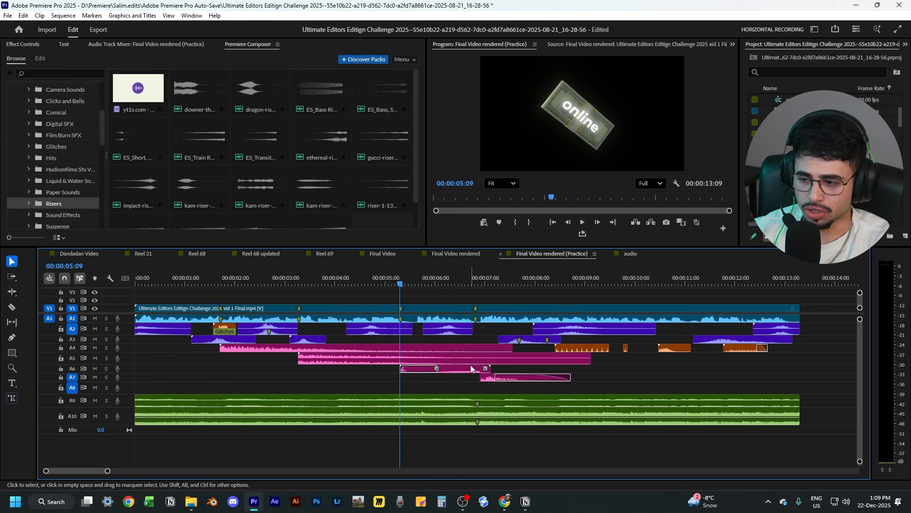
left_click(477, 283)
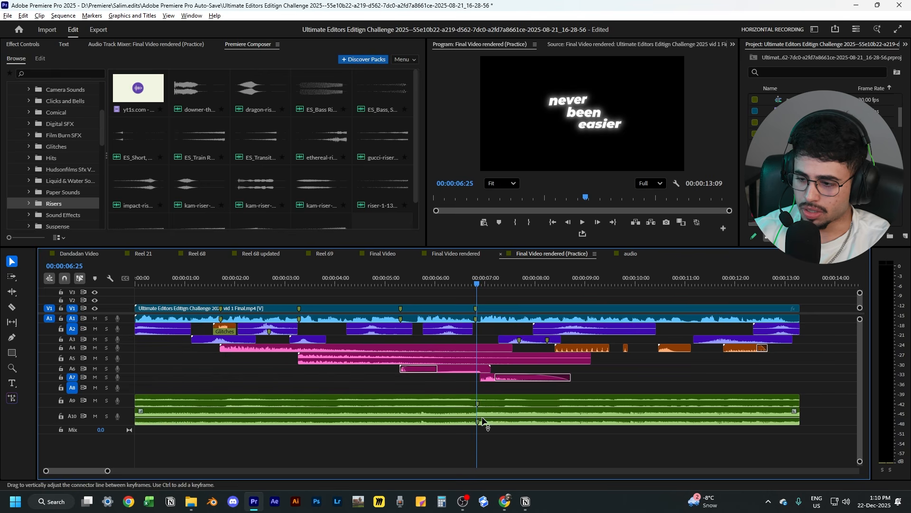
- Examine how the markers on the vocals and music clips line up with the video marker around 00:00:06:24
left_click_drag(495, 391, 471, 414)
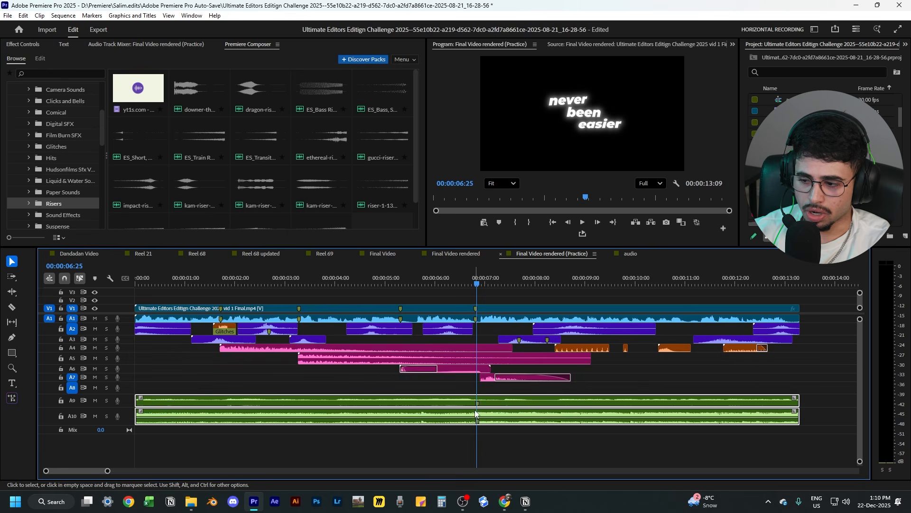
scroll(456, 427, "up", 8)
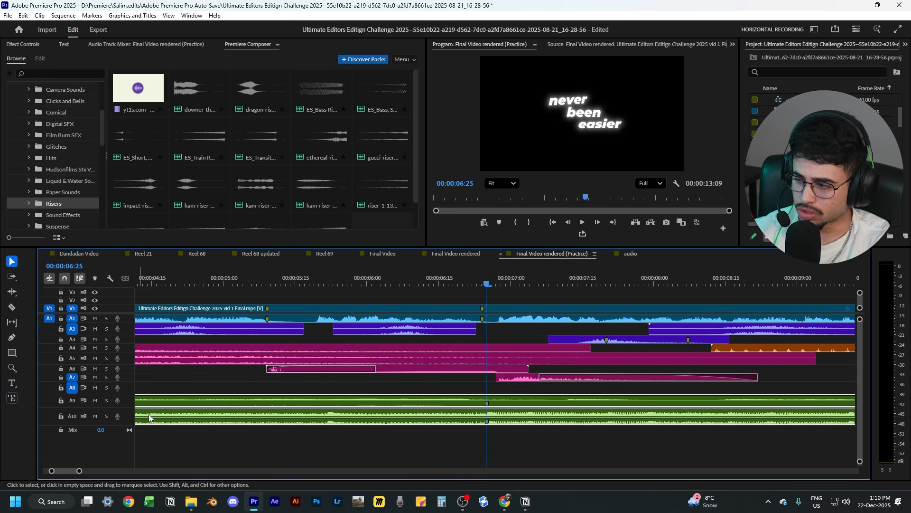
left_click(489, 429)
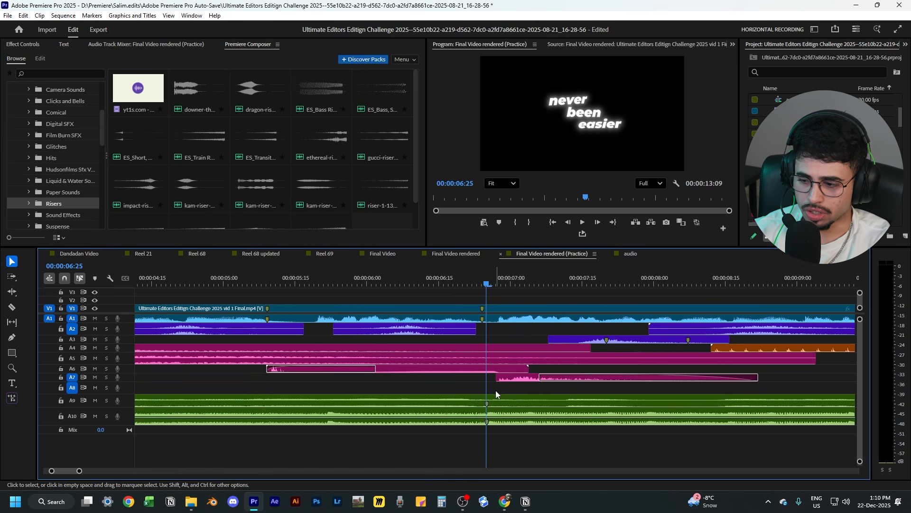
left_click_drag(506, 393, 498, 427)
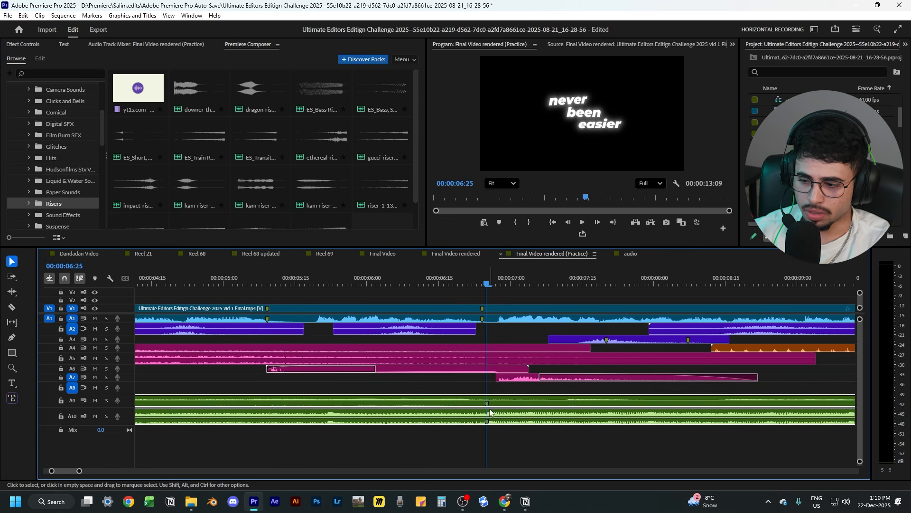
scroll(482, 424, "down", 1)
scroll(483, 424, "down", 1)
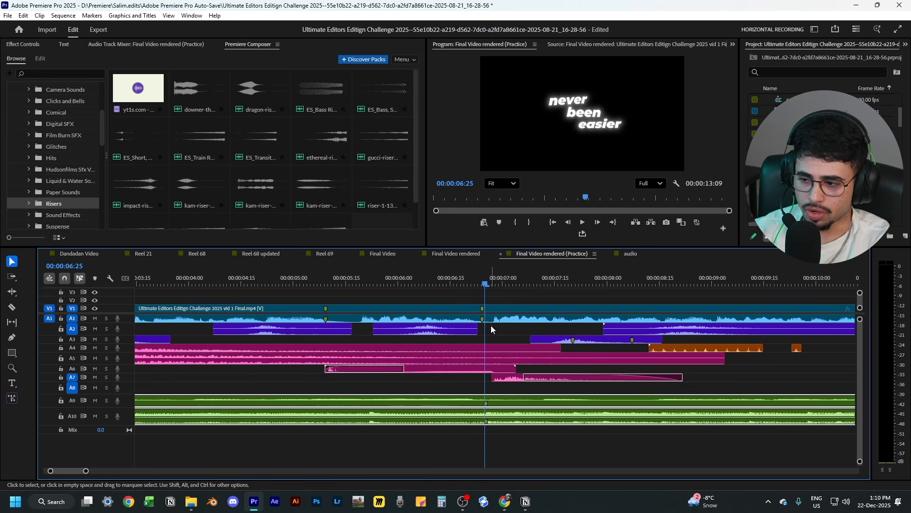
left_click(491, 338)
left_click(492, 285)
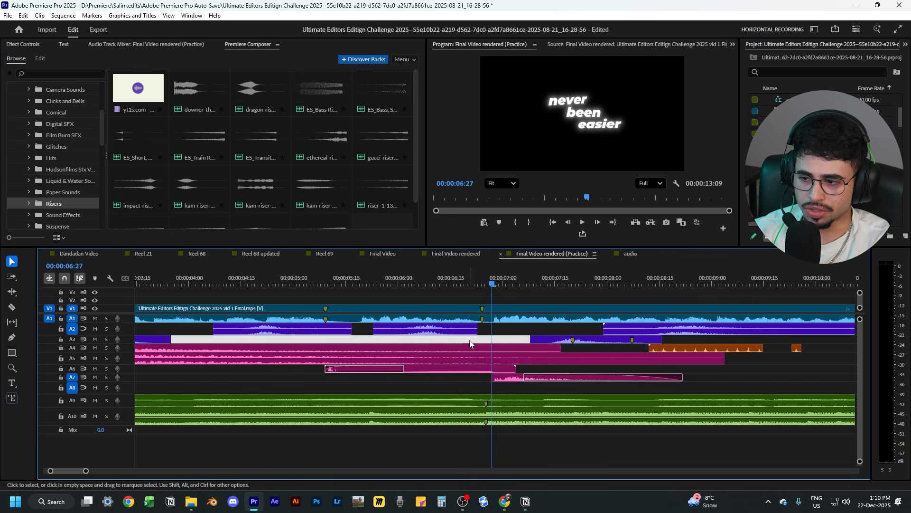
left_click_drag(489, 285, 482, 287)
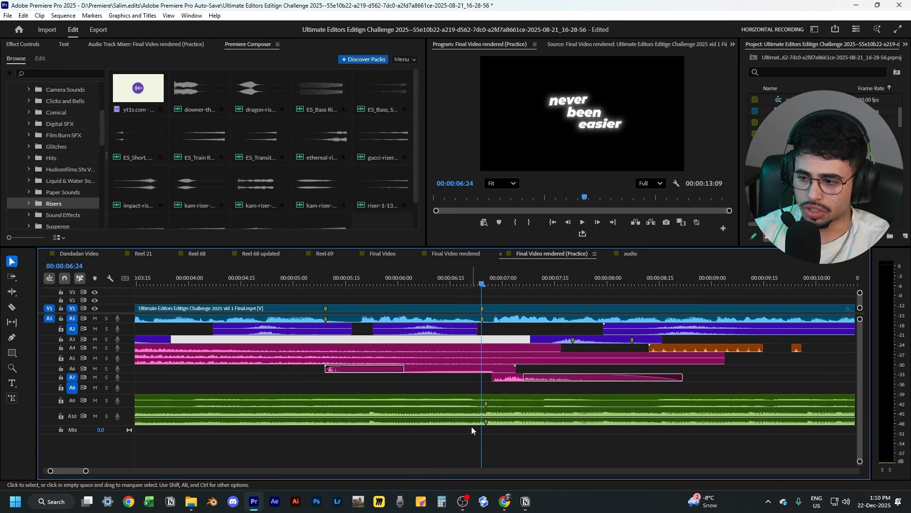
- Play the full mix with all tracks audible from the beginning of the sequence
scroll(470, 426, "down", 5)
key("Home")
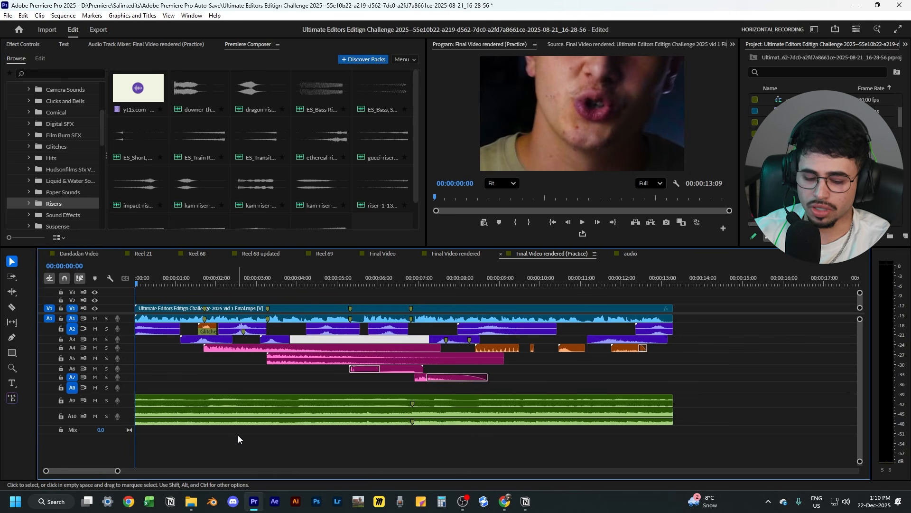
key("space")
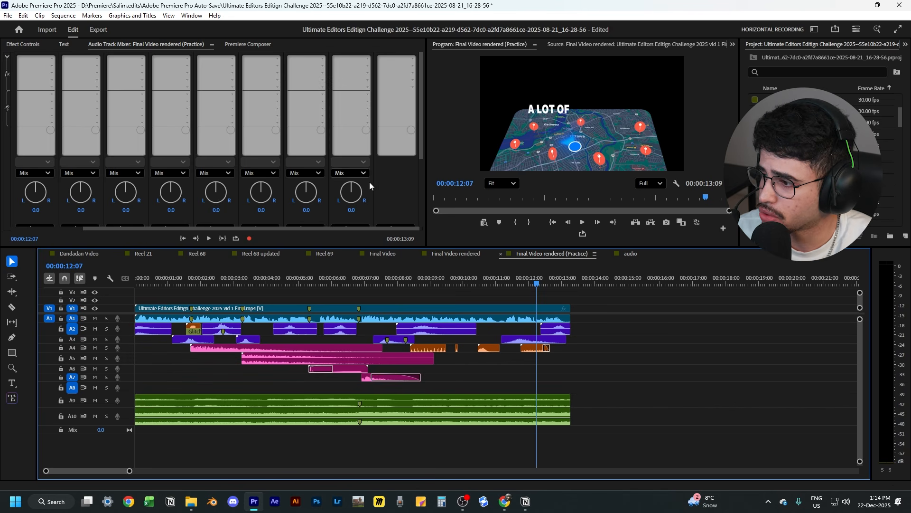
- Add a Hard Limiter from the Amplitude and Compression effects to the first effect slot of the Mix track
left_click(335, 227)
left_click_drag(132, 229, 52, 228)
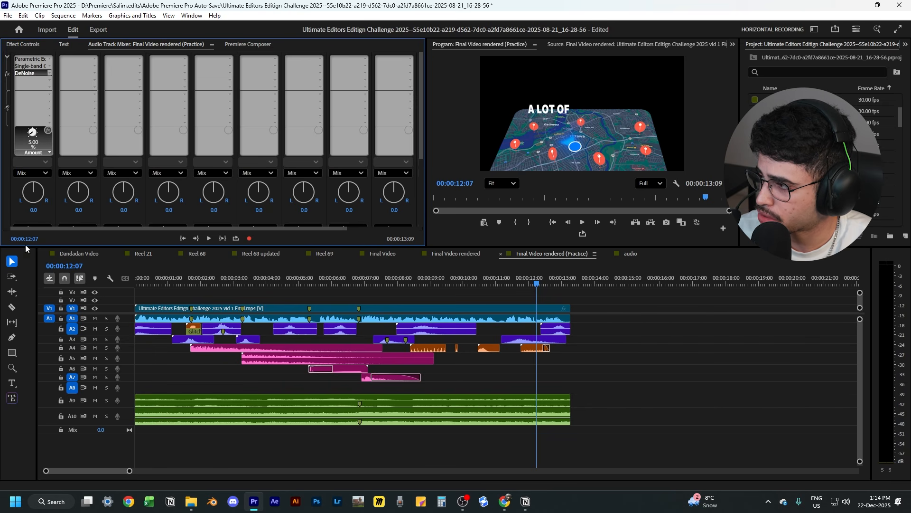
left_click_drag(152, 229, 333, 230)
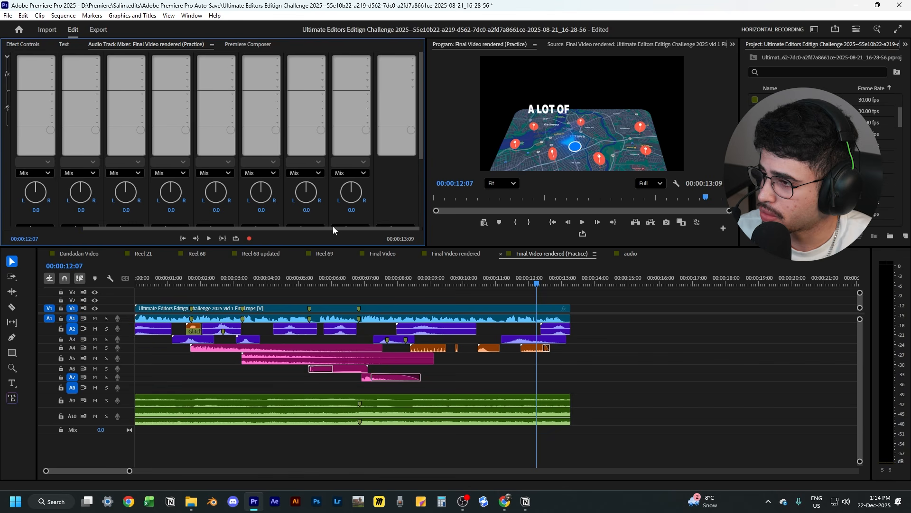
scroll(389, 190, "down", 1)
left_click_drag(420, 157, 394, 53)
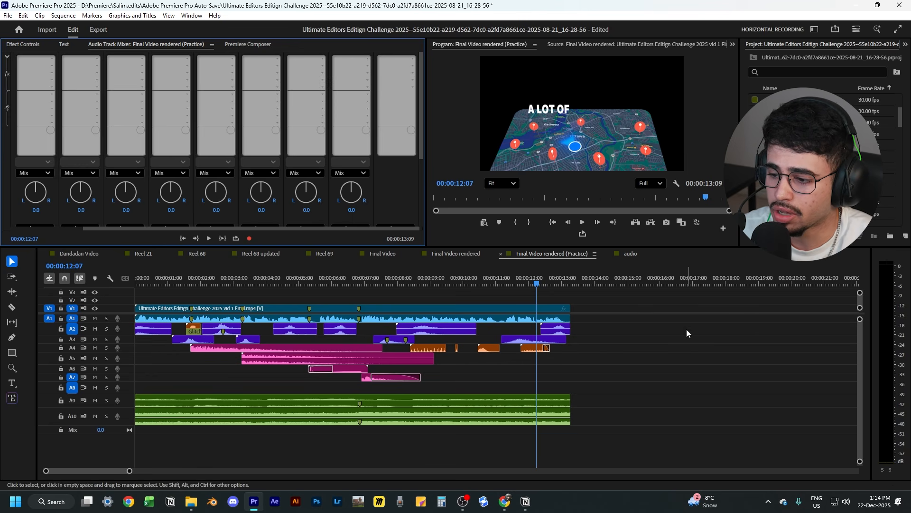
left_click(400, 59)
mouse_move(401, 85)
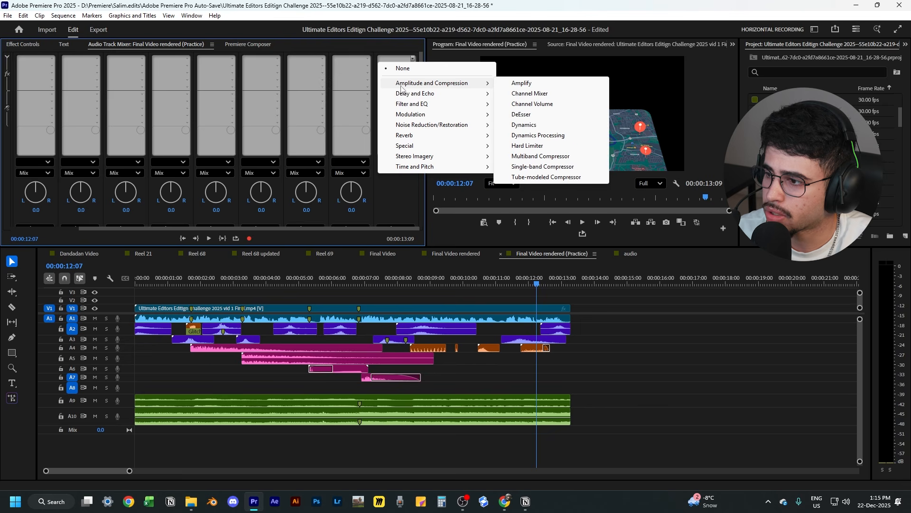
left_click(530, 149)
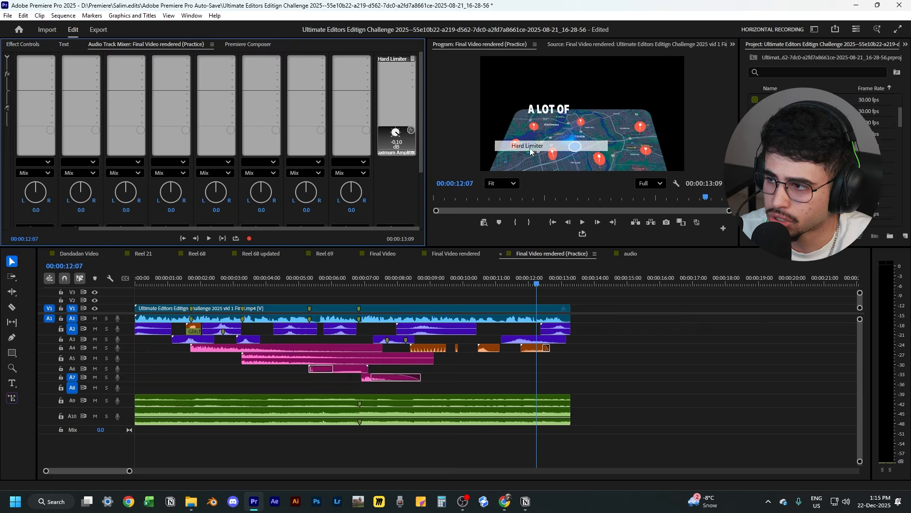
- Apply the True Peak preset to the Mix track's Hard Limiter and close its editor
double_click(398, 58)
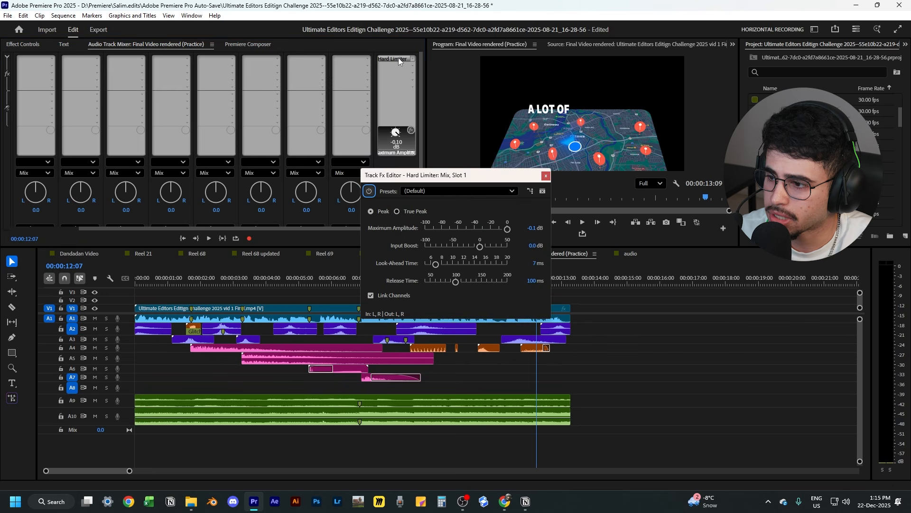
left_click(418, 193)
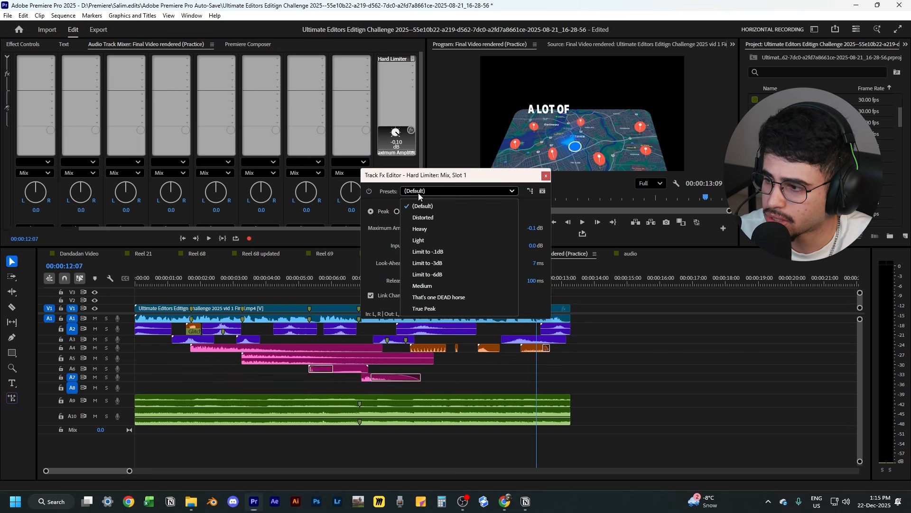
left_click(437, 309)
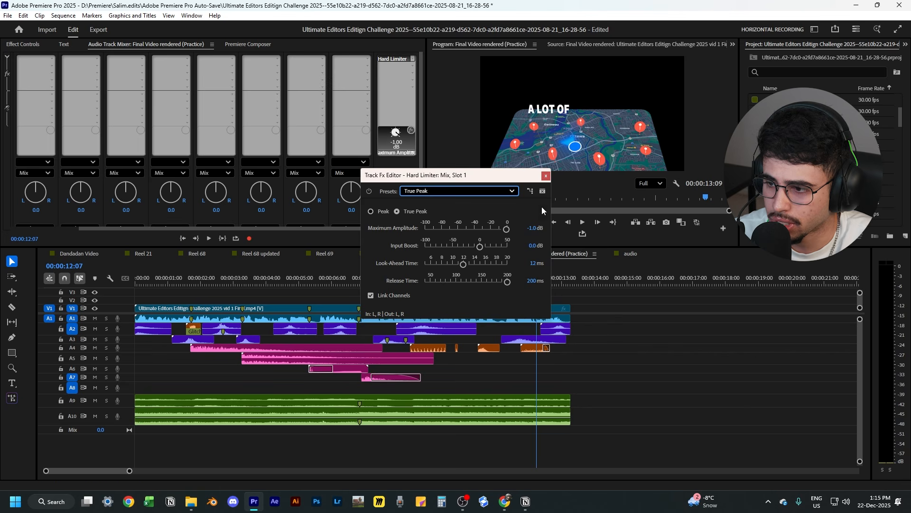
left_click(546, 176)
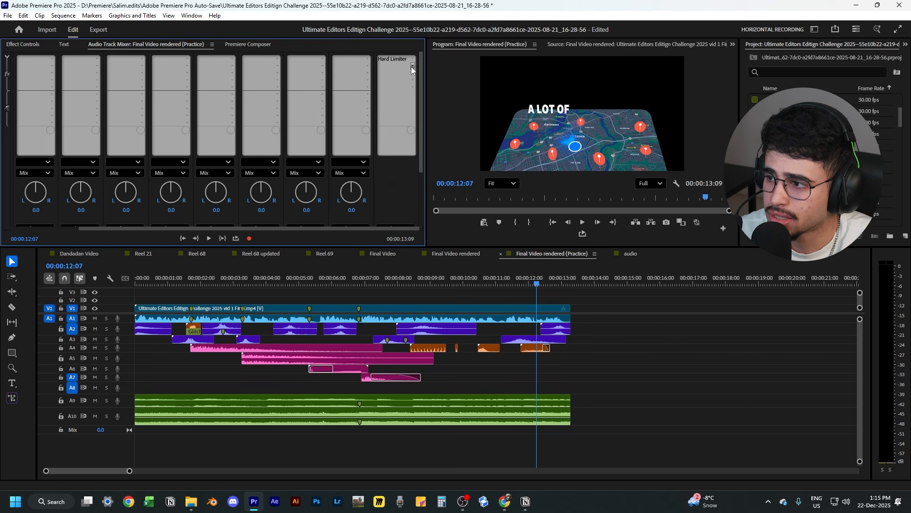
- Add a Loudness Meter from the Special effects to the Mix track's second effect slot
left_click(395, 66)
mouse_move(402, 90)
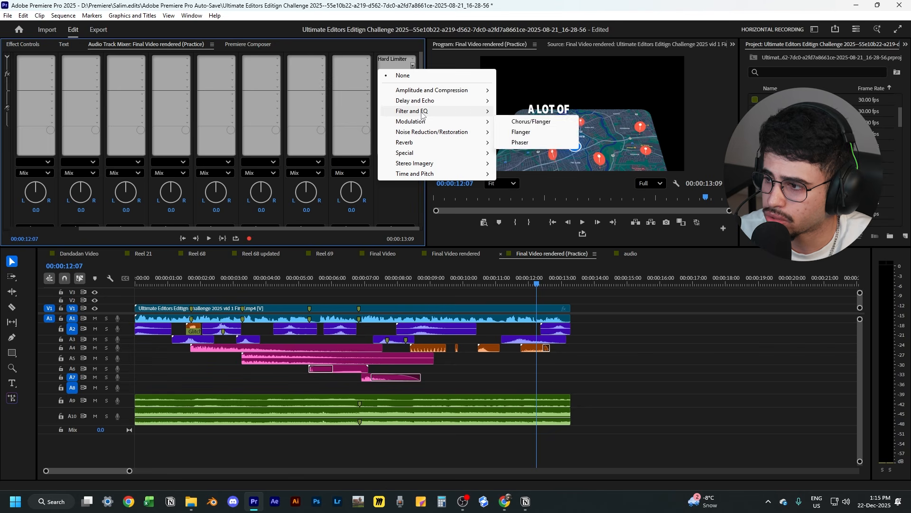
mouse_move(422, 114)
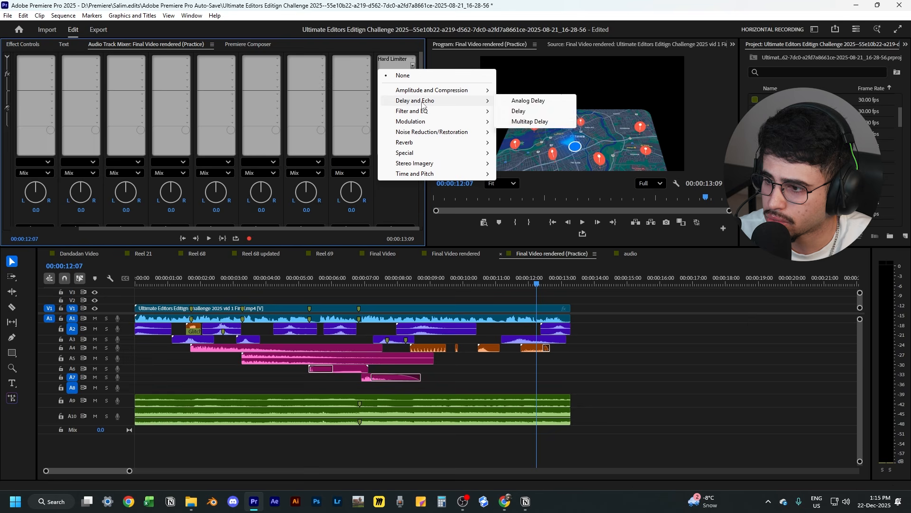
mouse_move(421, 135)
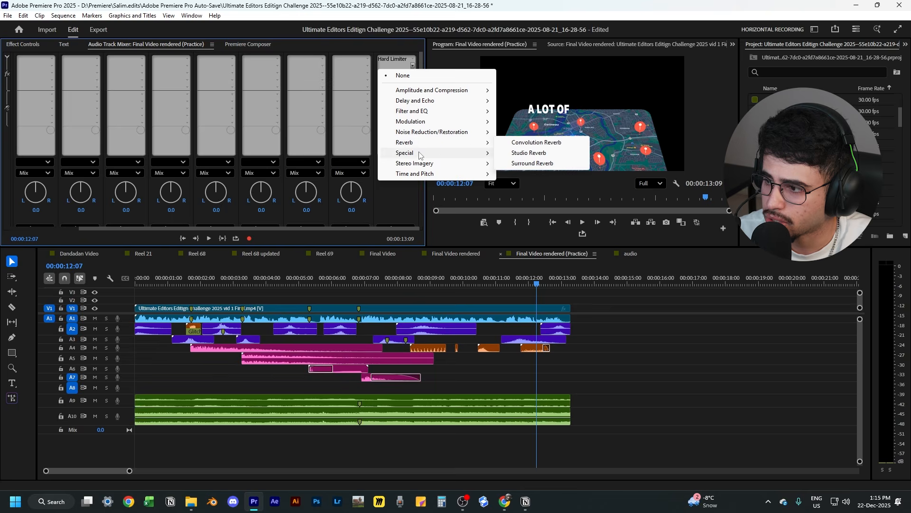
mouse_move(419, 164)
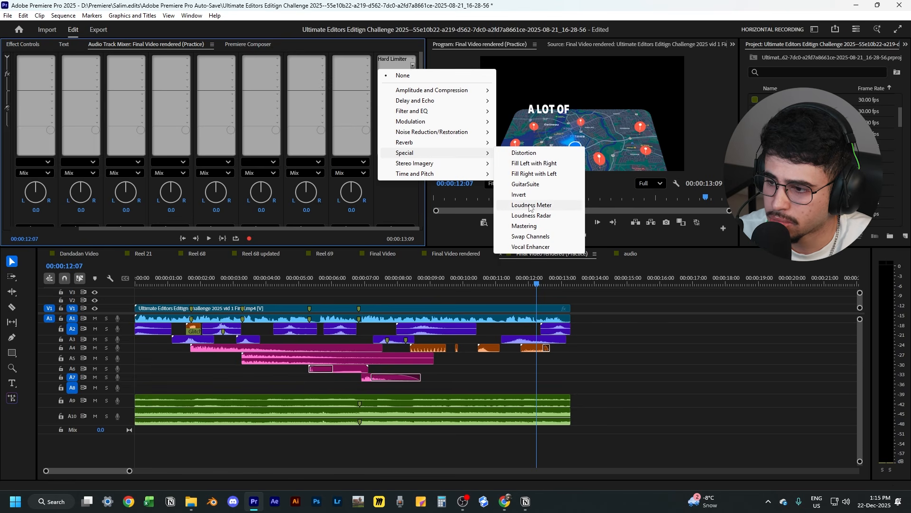
left_click(530, 207)
- Apply the YouTube preset to the Loudness Meter, close its editor, and move the playhead to 00:00:12:12
double_click(392, 67)
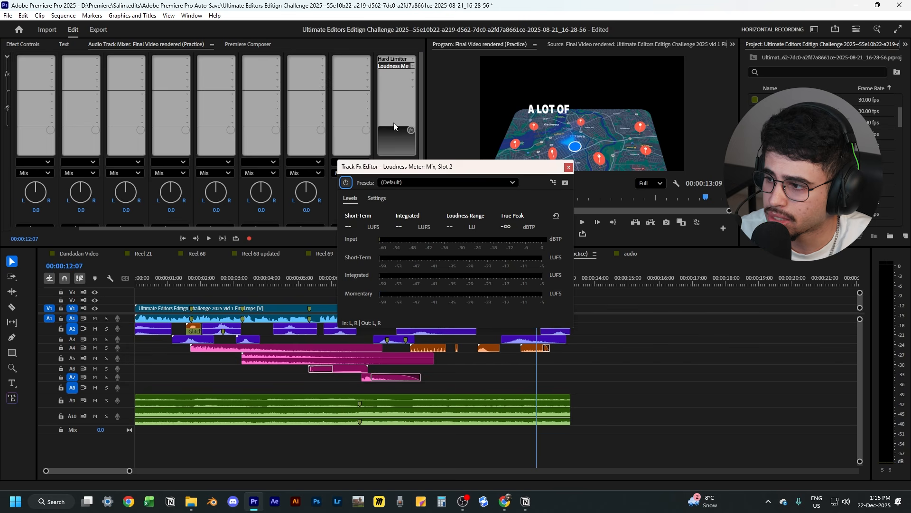
left_click(403, 182)
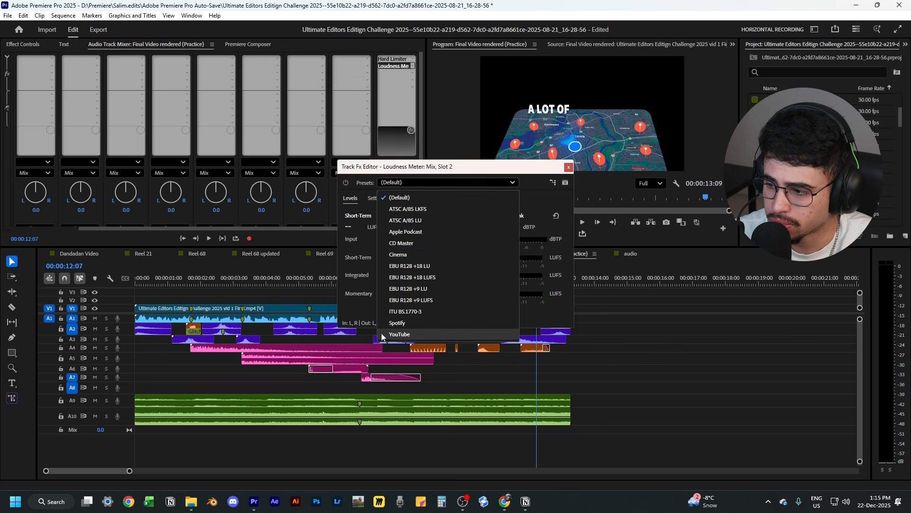
left_click(399, 335)
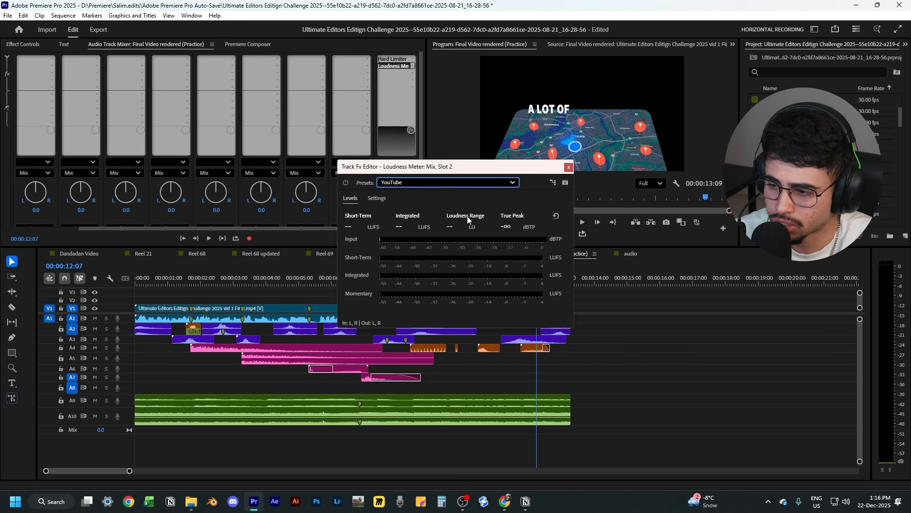
left_click(568, 167)
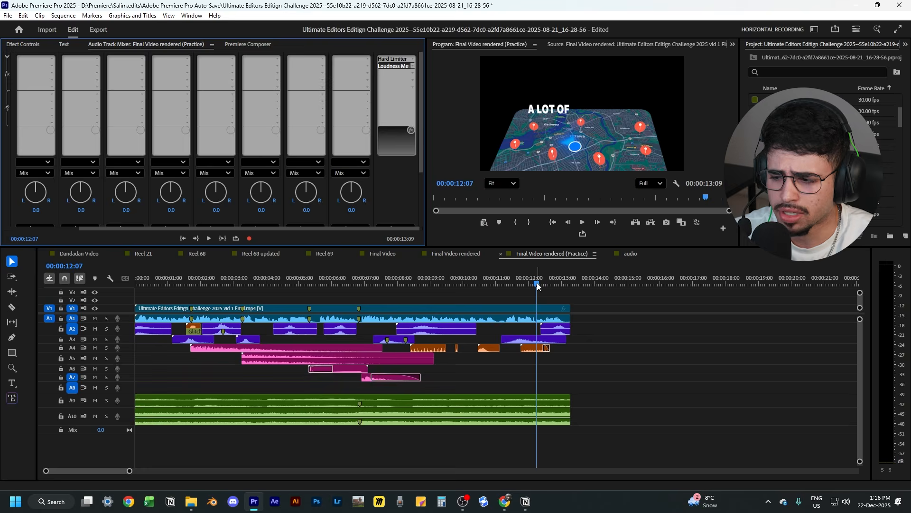
left_click_drag(537, 285, 542, 285)
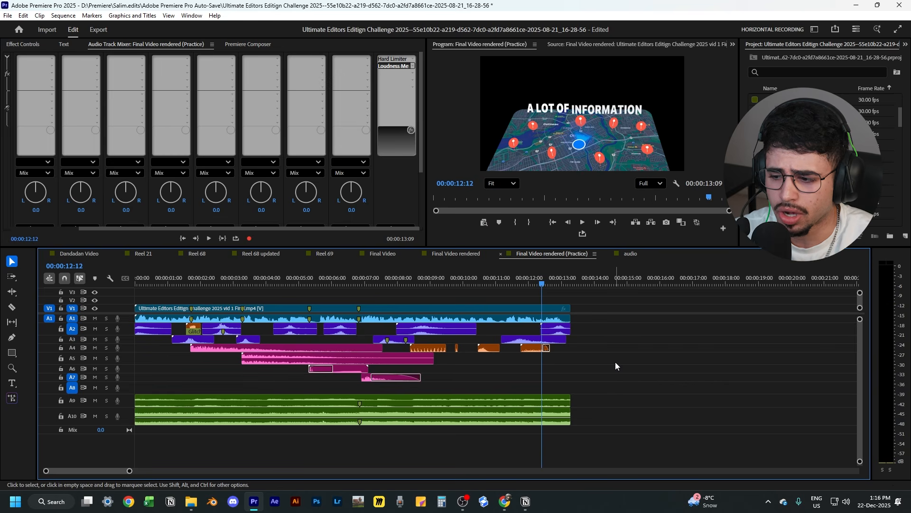